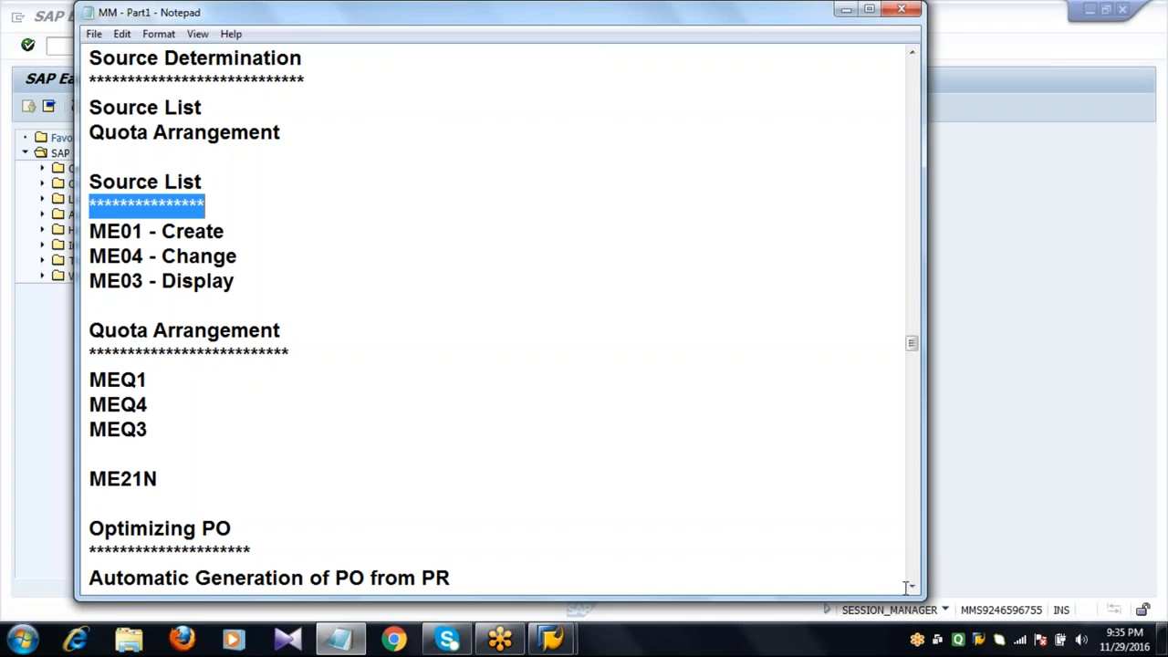
Review the notes on source list and quota arrangement transactions before switching to the system.
click(912, 589)
click(913, 589)
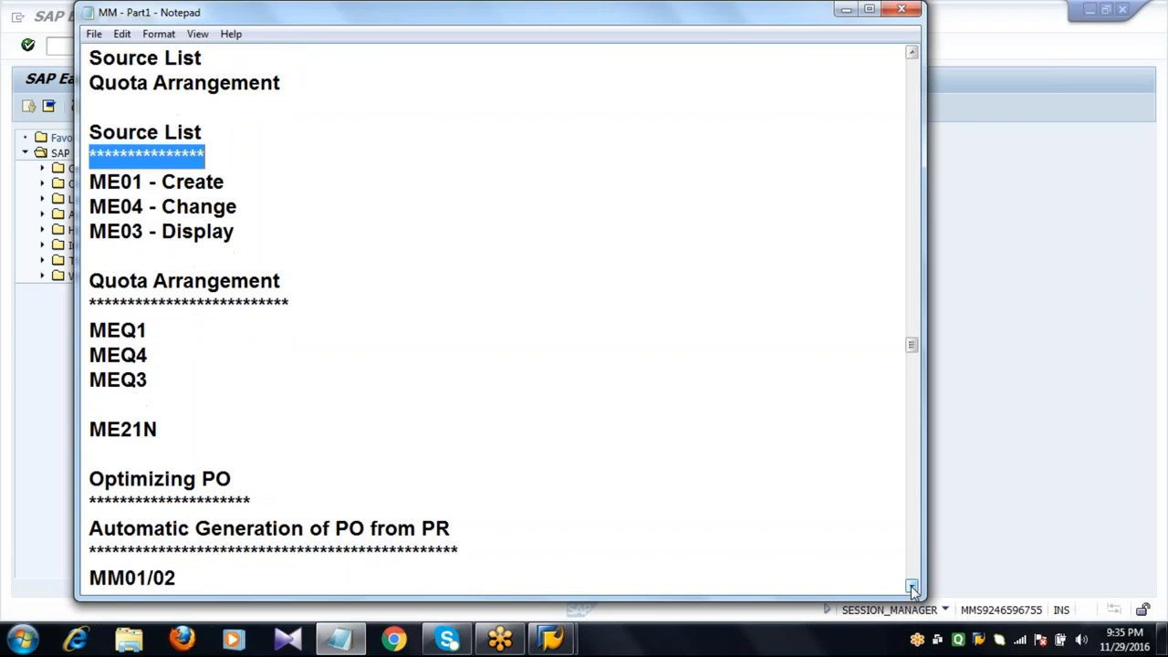
click(912, 589)
click(912, 589)
click(913, 589)
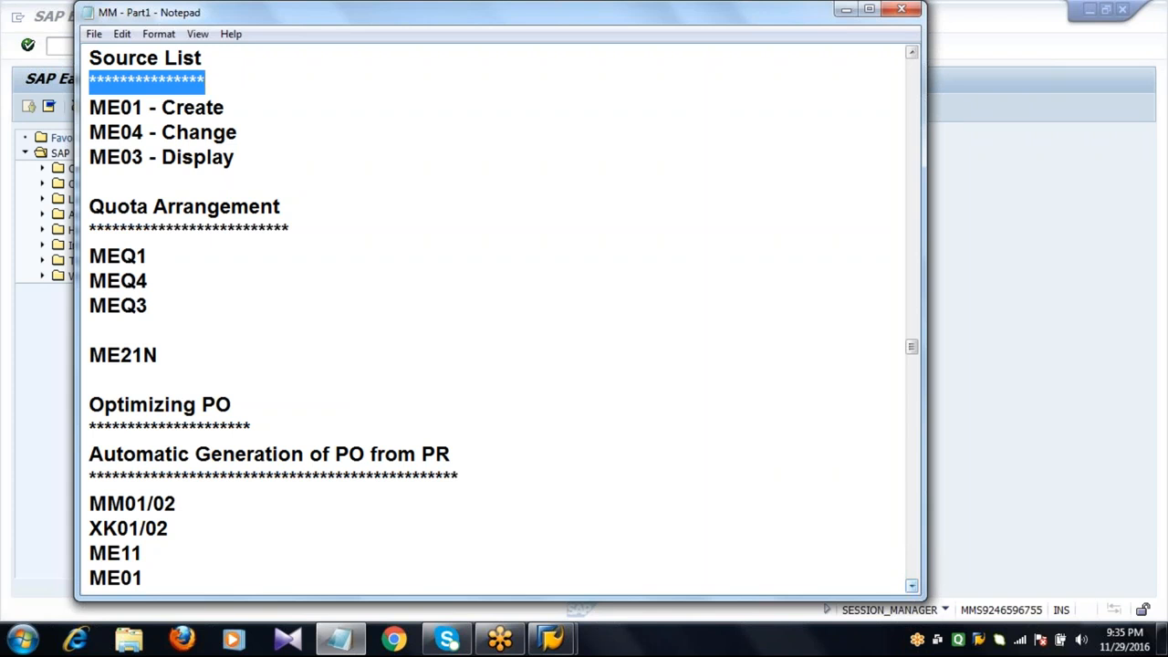
click(392, 260)
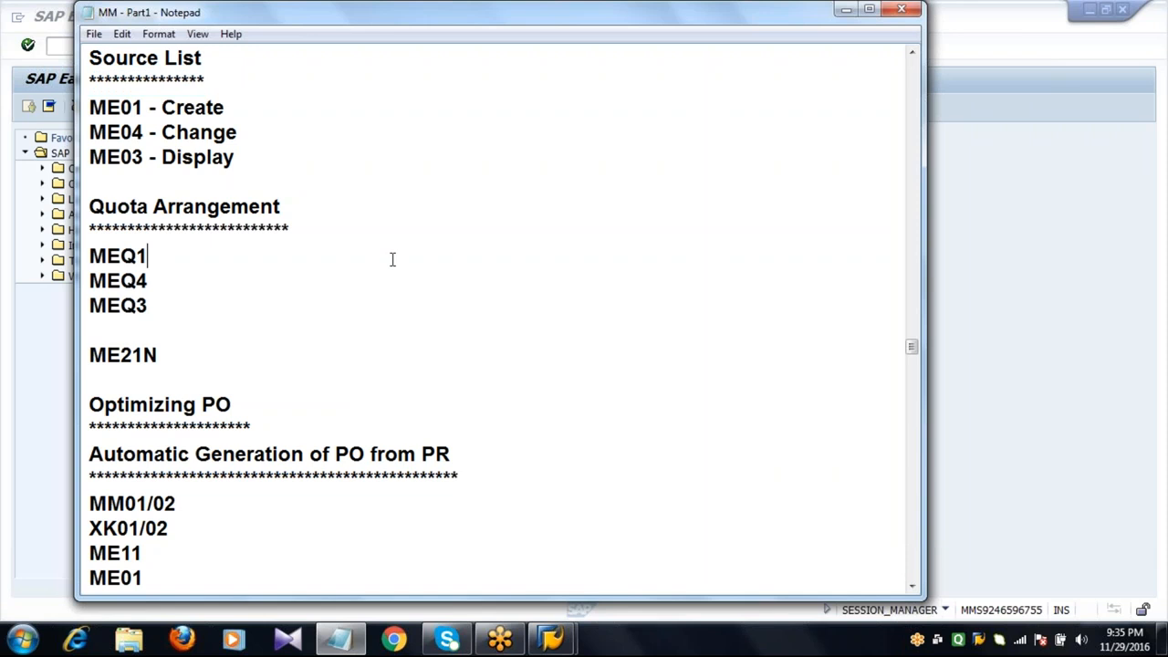
click(52, 374)
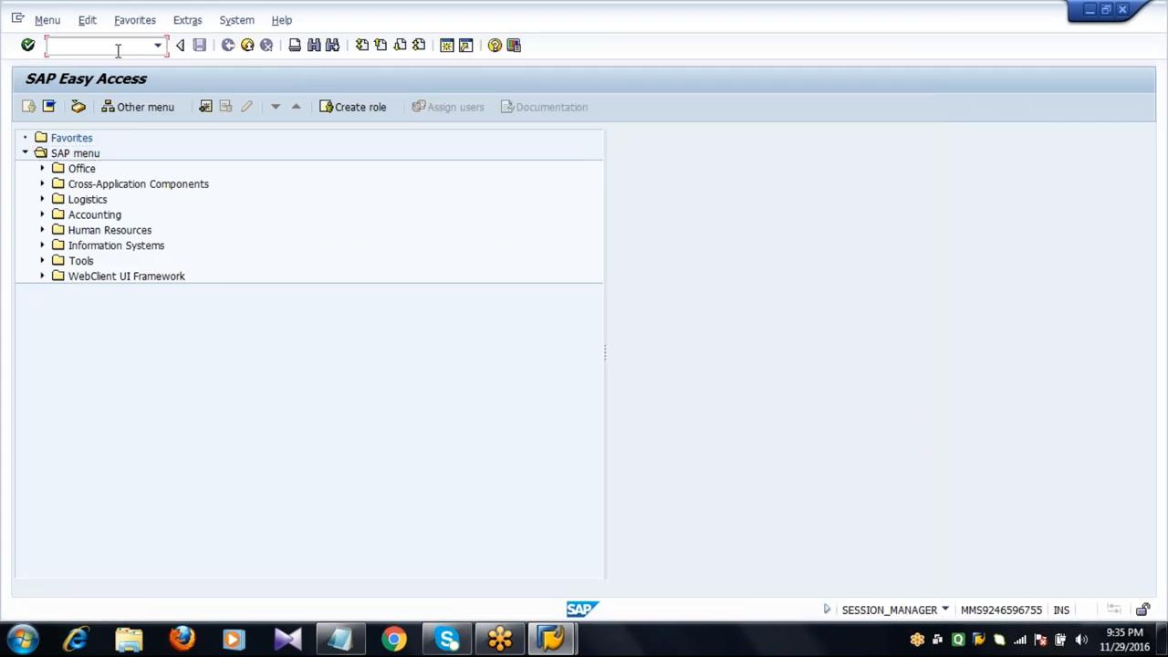
Open the IMG activity Define Source List Requirement at Plant Level under Materials Management, Purchasing, Source List.
text(SPRO)
key(Return)
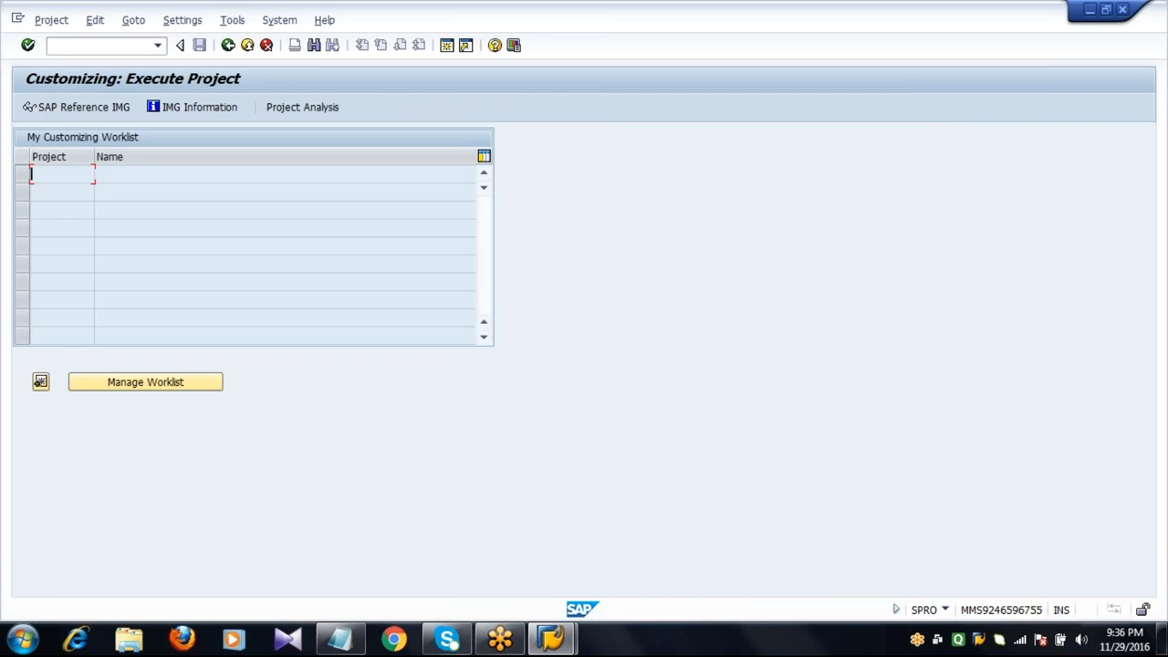
click(80, 108)
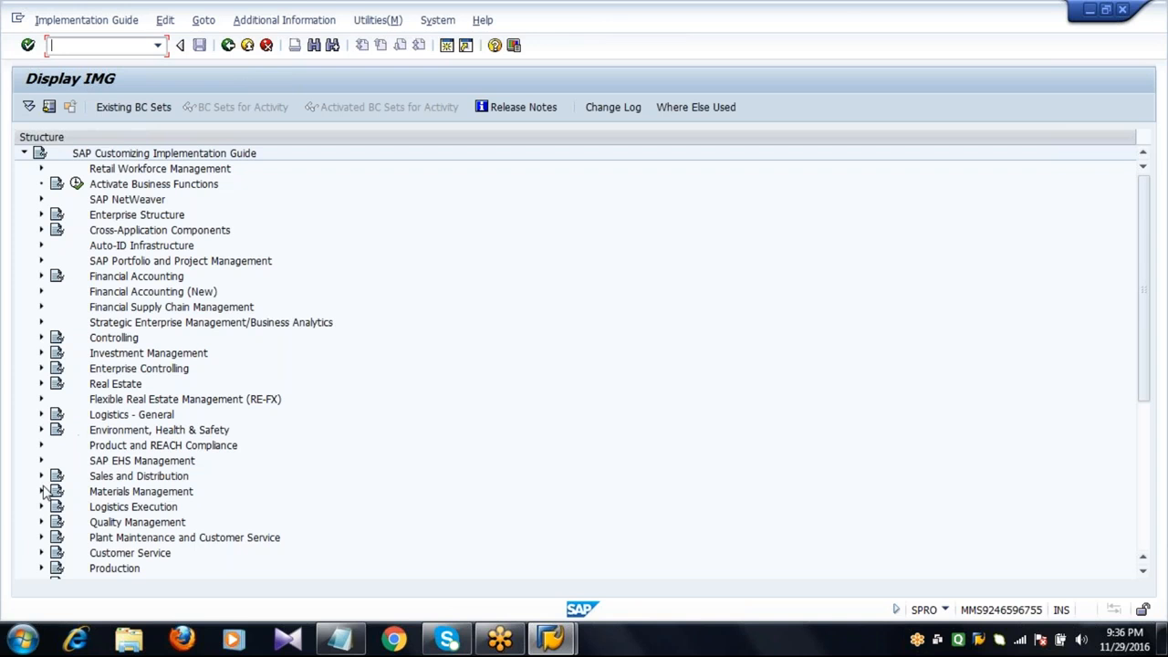
click(41, 491)
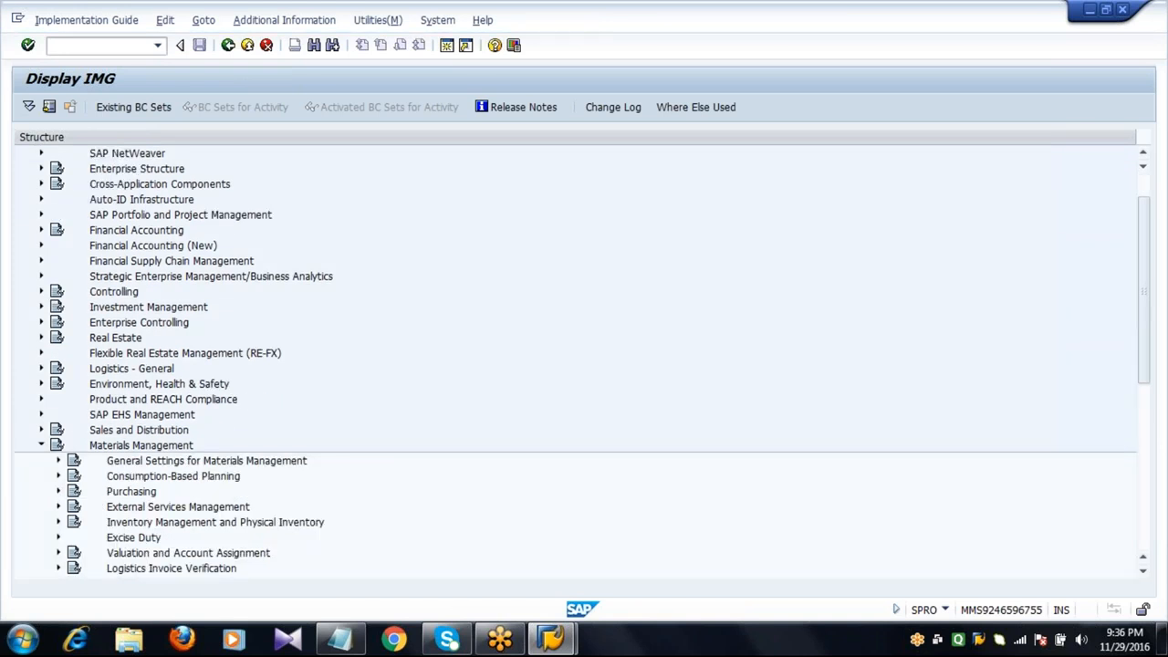
click(58, 490)
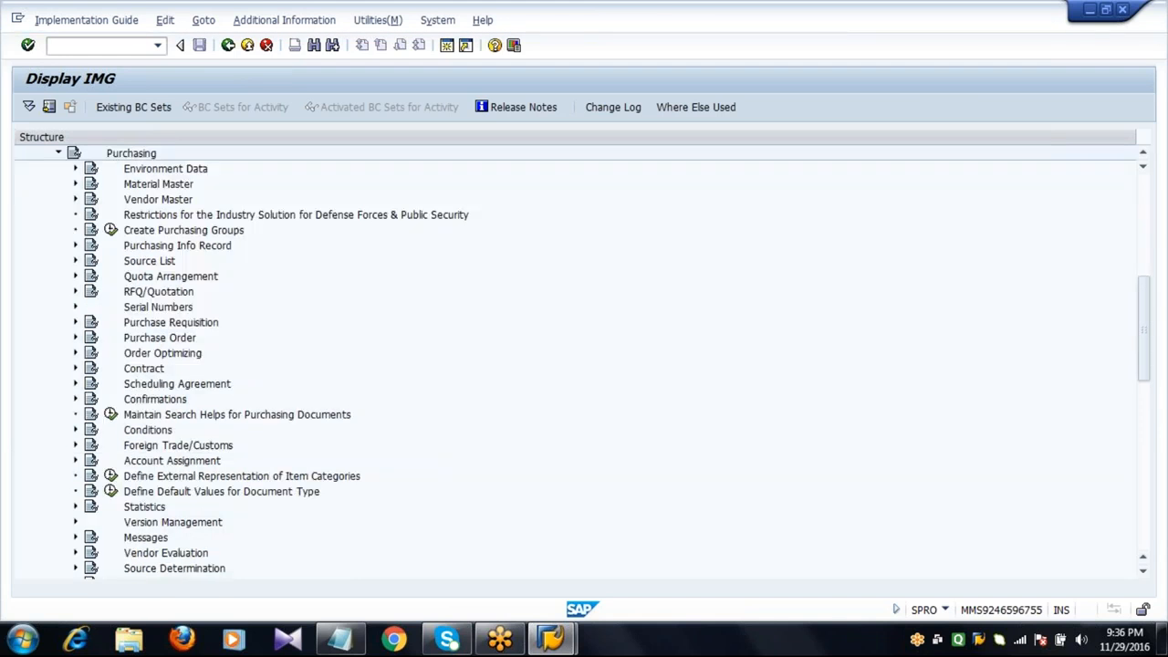
click(76, 260)
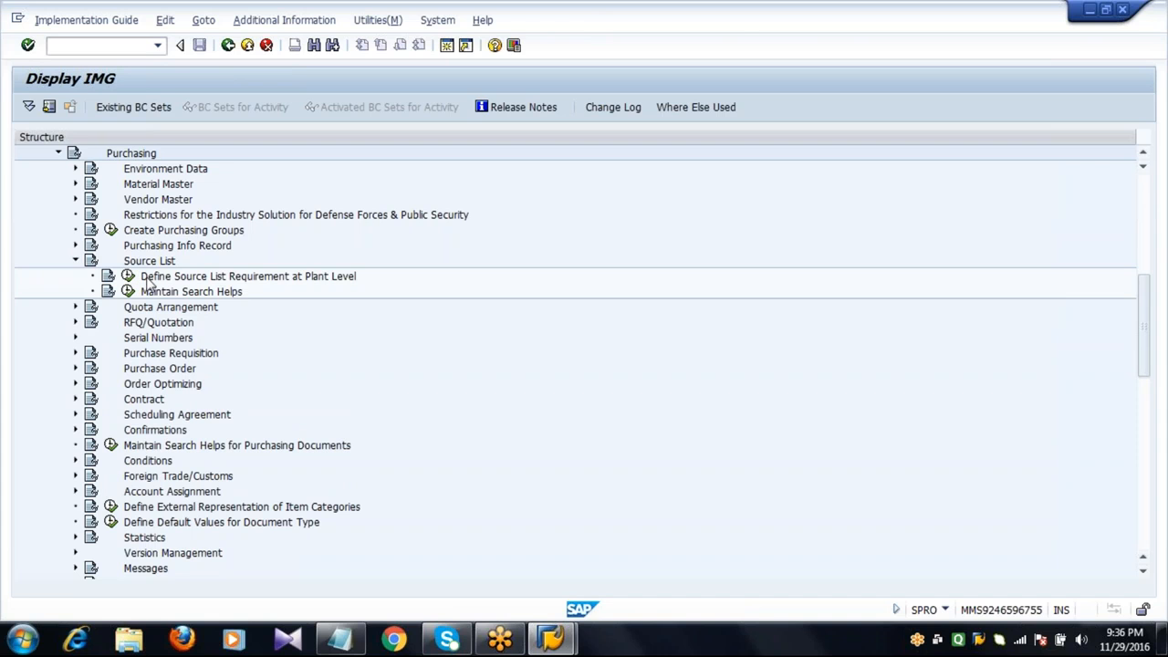
click(146, 279)
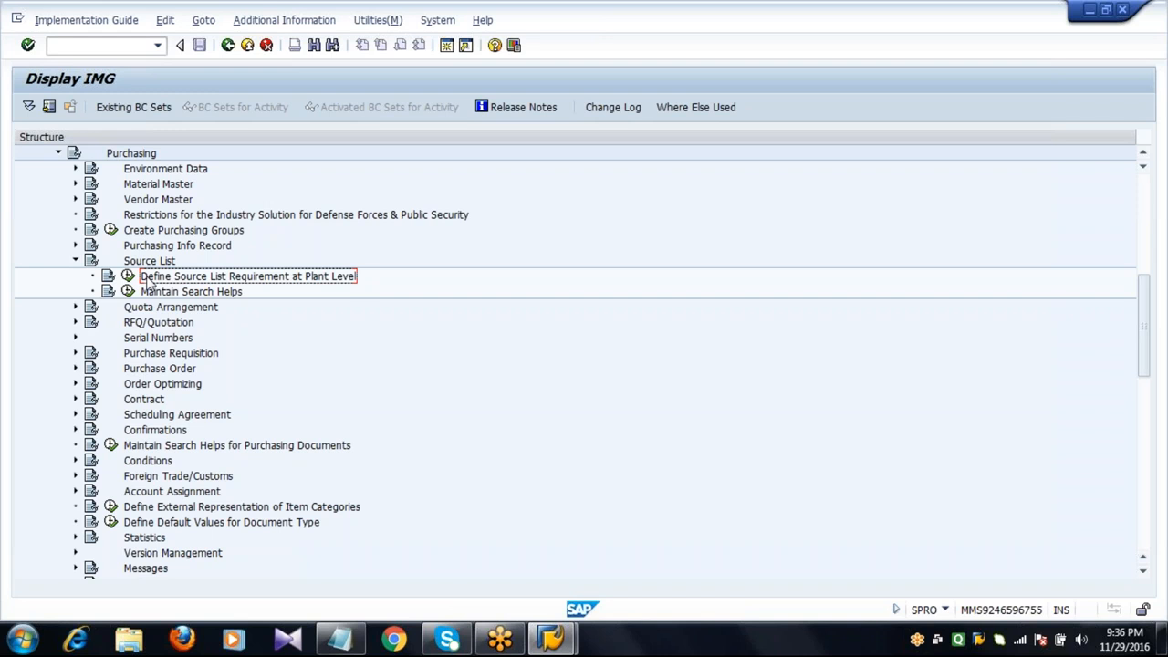
click(128, 276)
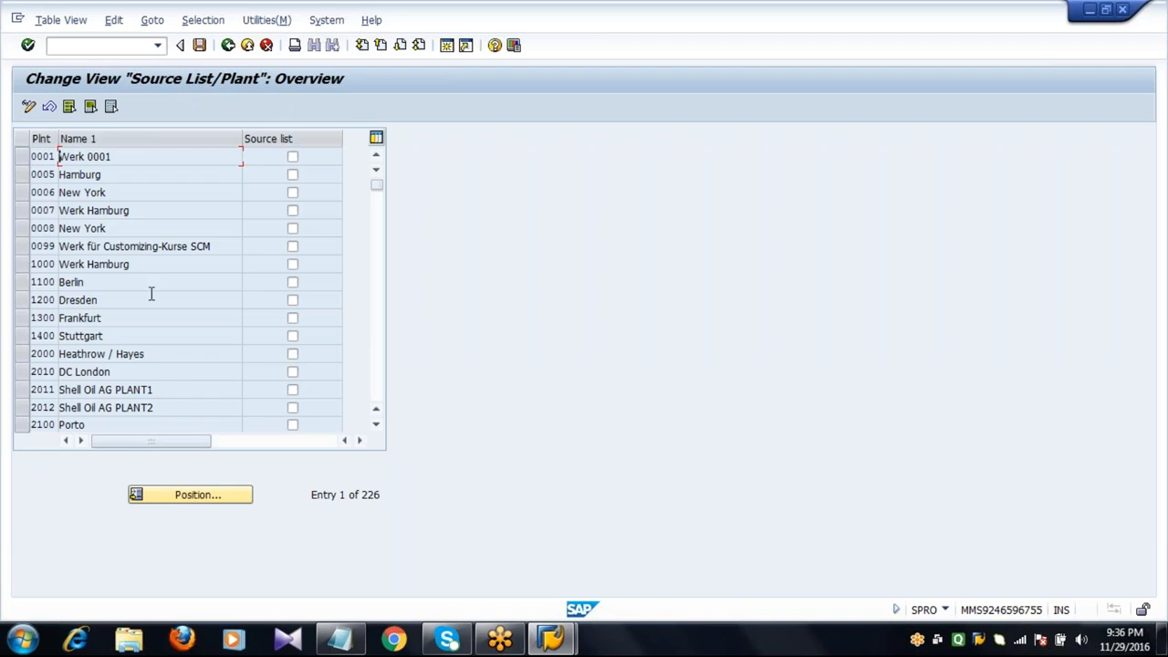
Position the plant table at plant 2011, mark its Source list requirement, and leave the activity.
click(192, 498)
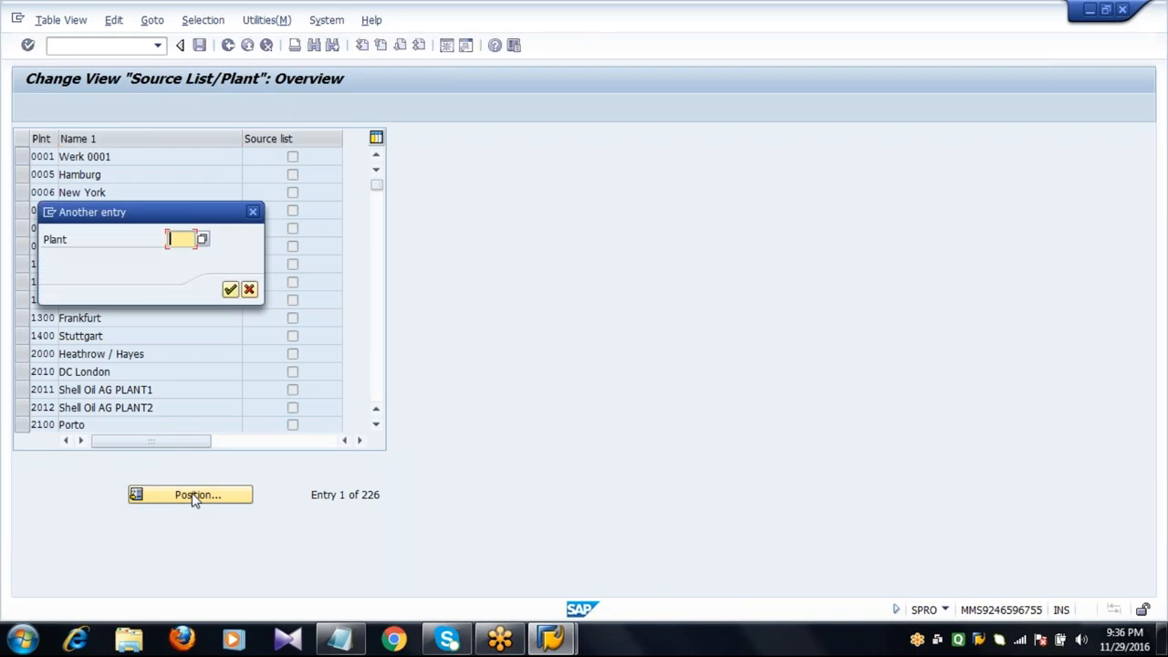
text(2210)
key(Return)
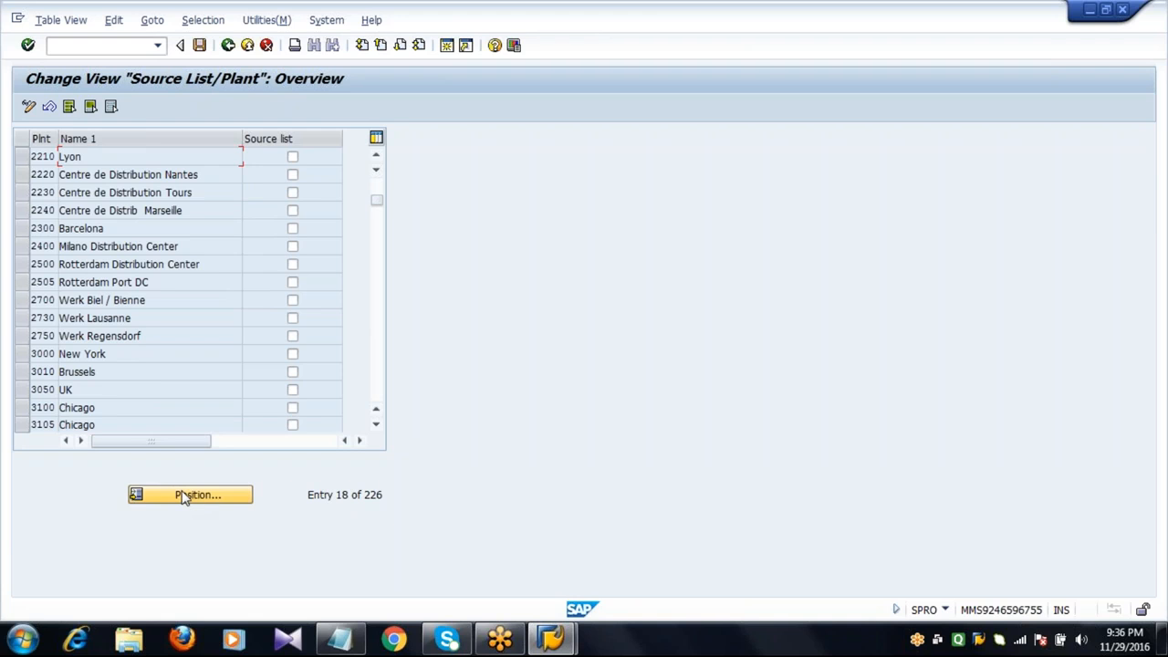
click(183, 495)
text(2011)
key(Return)
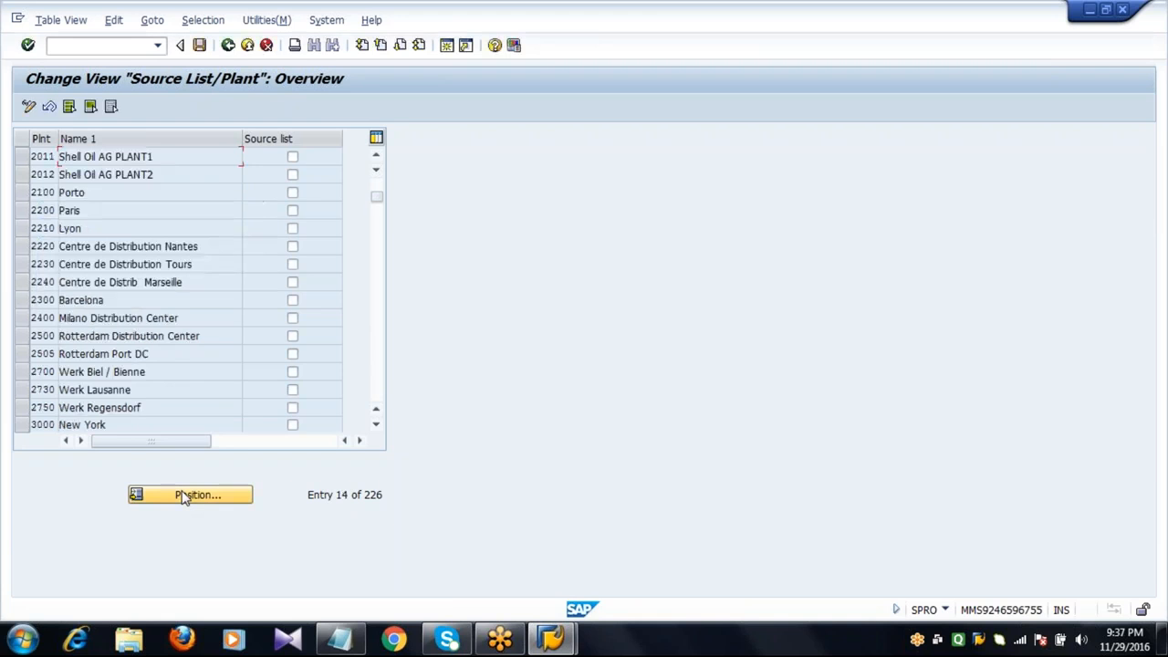
click(21, 158)
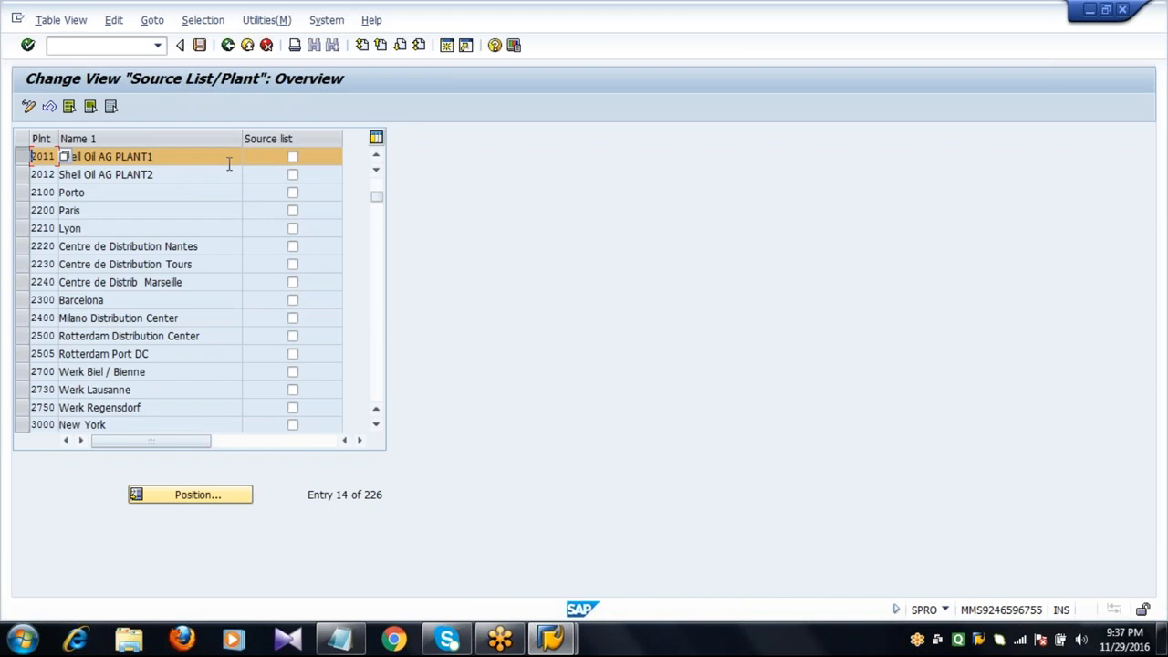
click(292, 157)
click(228, 46)
click(228, 45)
click(228, 46)
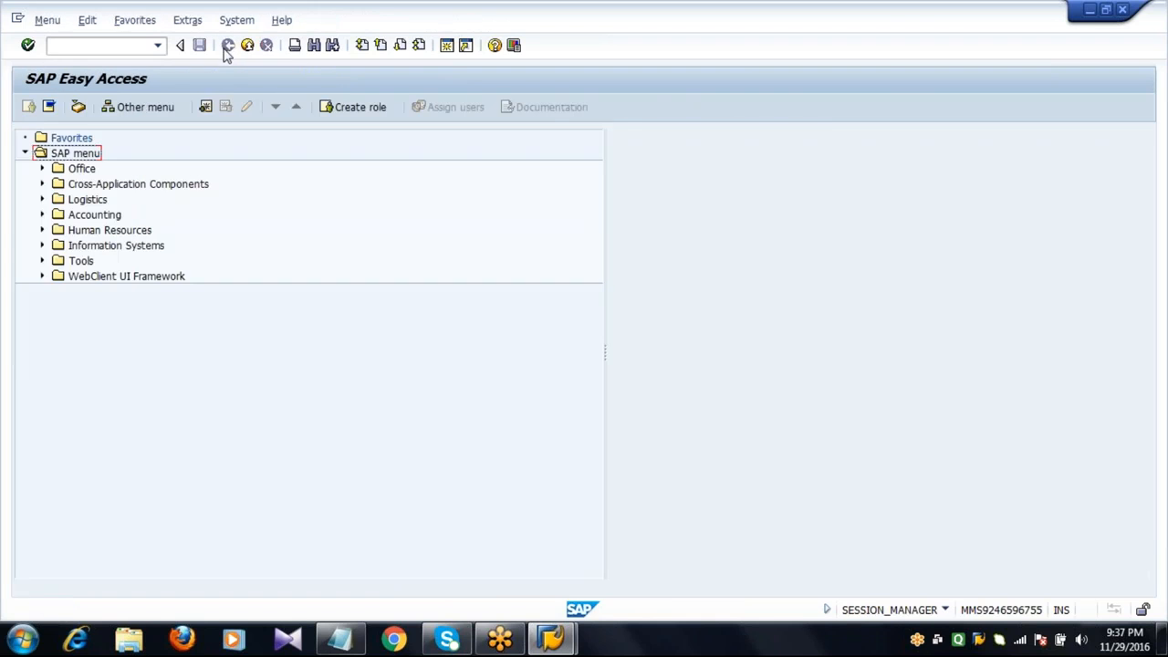
Start Change Material (MM02) and pick material 6053 of plant 2011 through the material search help.
click(125, 44)
text(MM02)
key(Return)
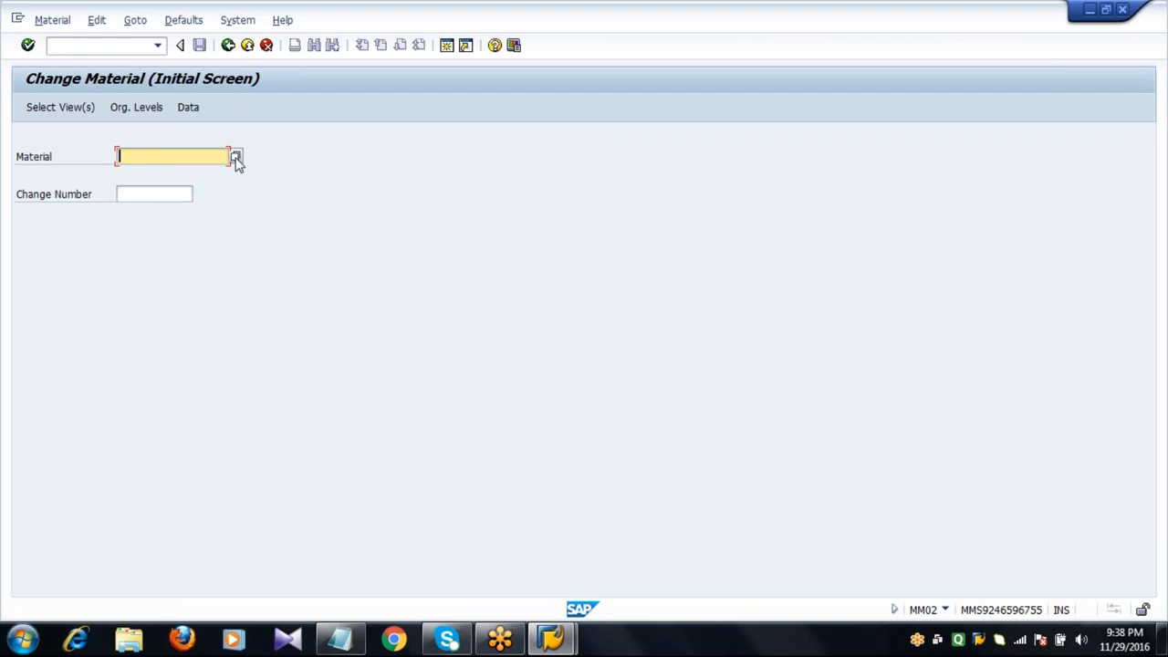
click(235, 158)
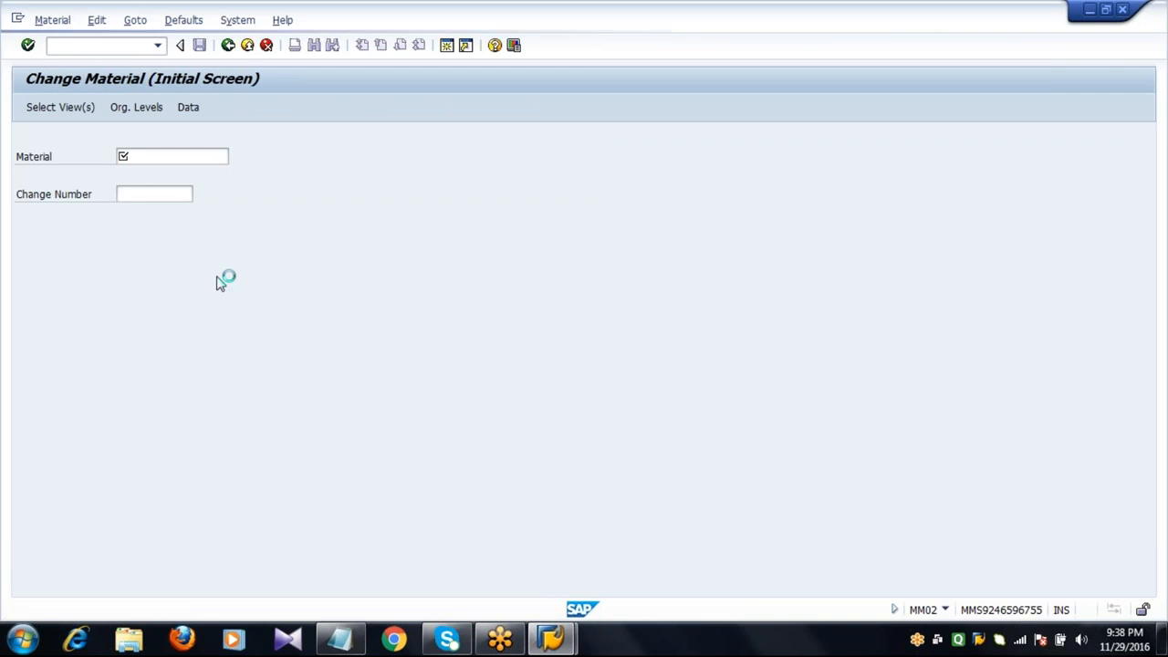
click(279, 286)
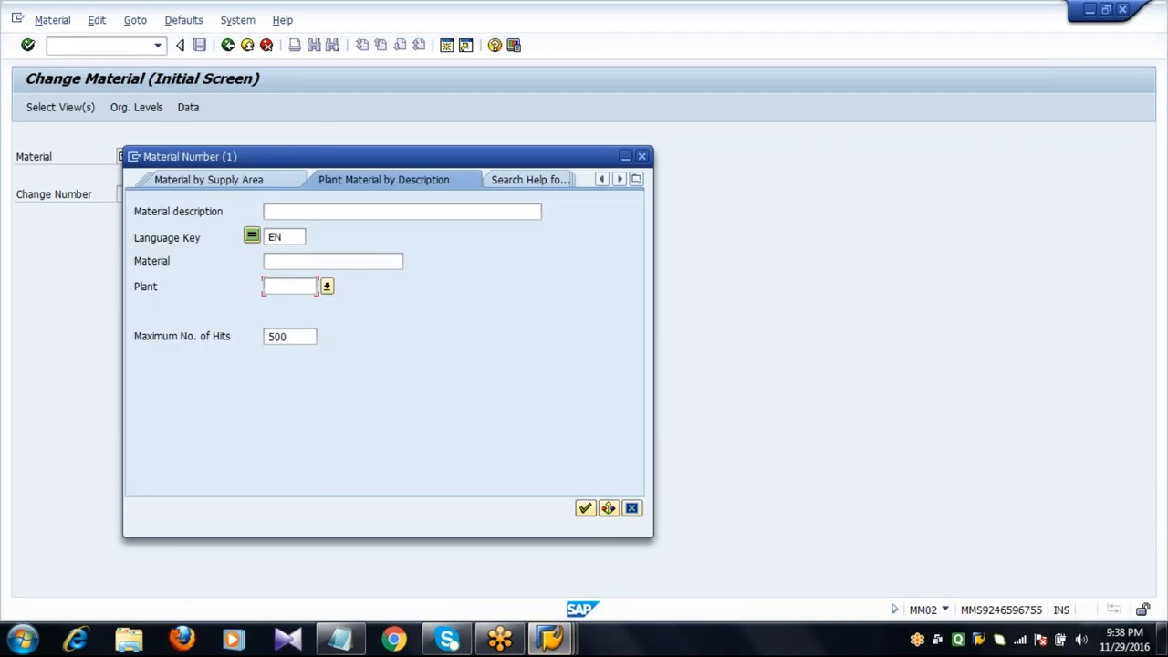
text(2011)
key(Return)
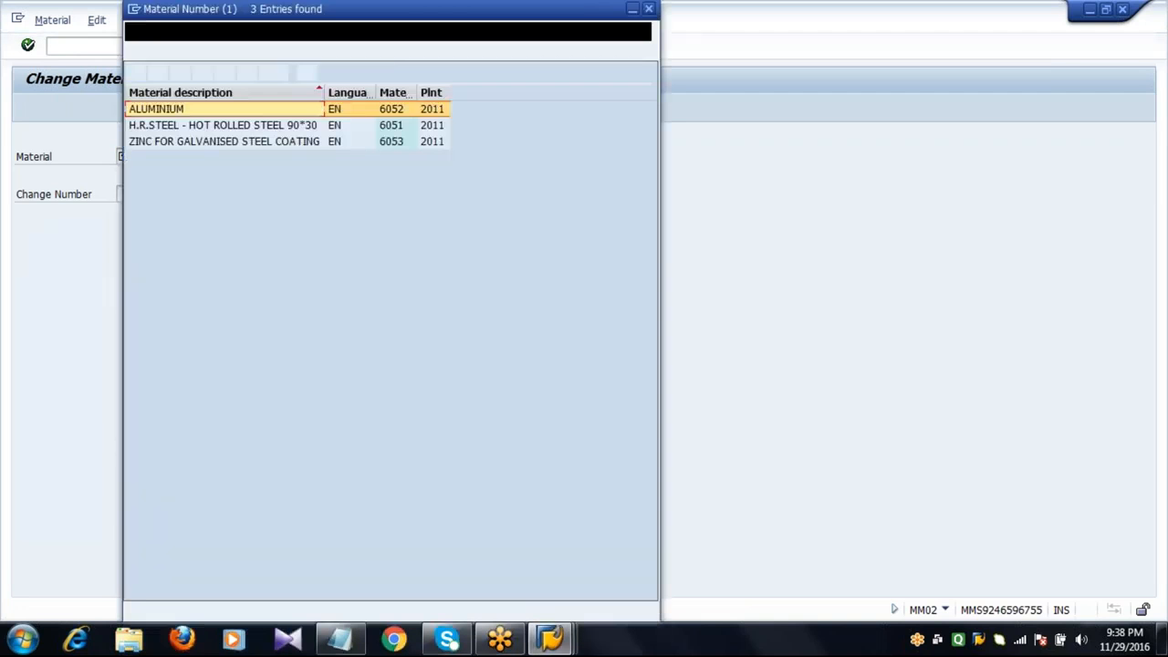
double_click(393, 141)
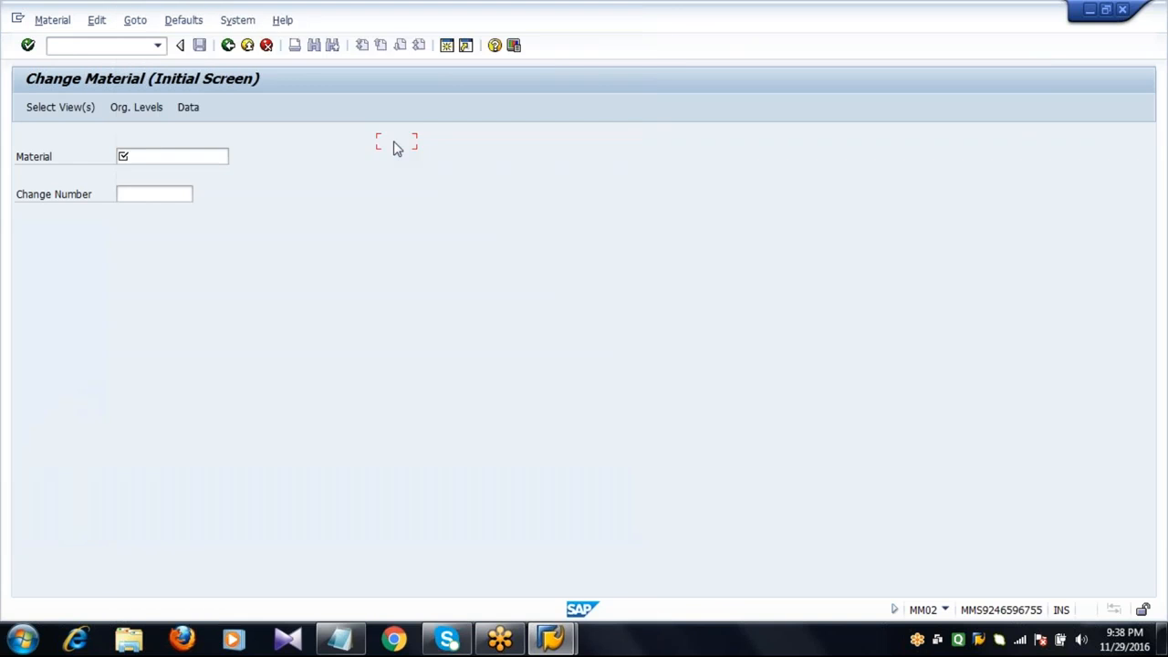
click(182, 155)
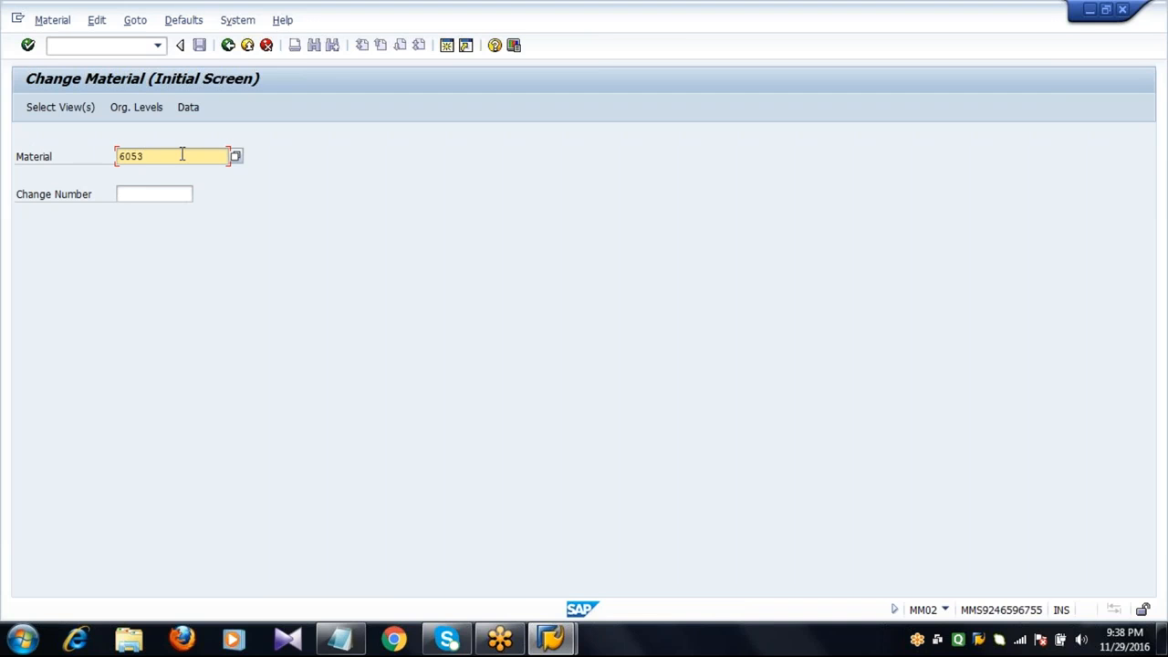
Open the material's Purchasing view for plant 2011.
click(69, 107)
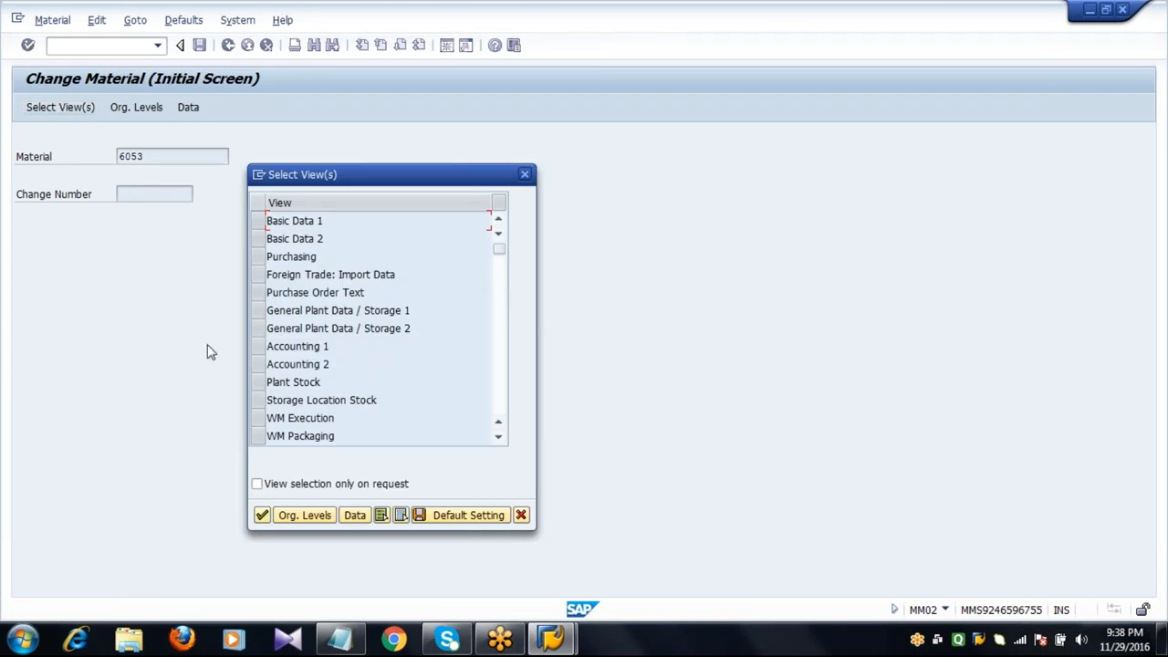
click(257, 258)
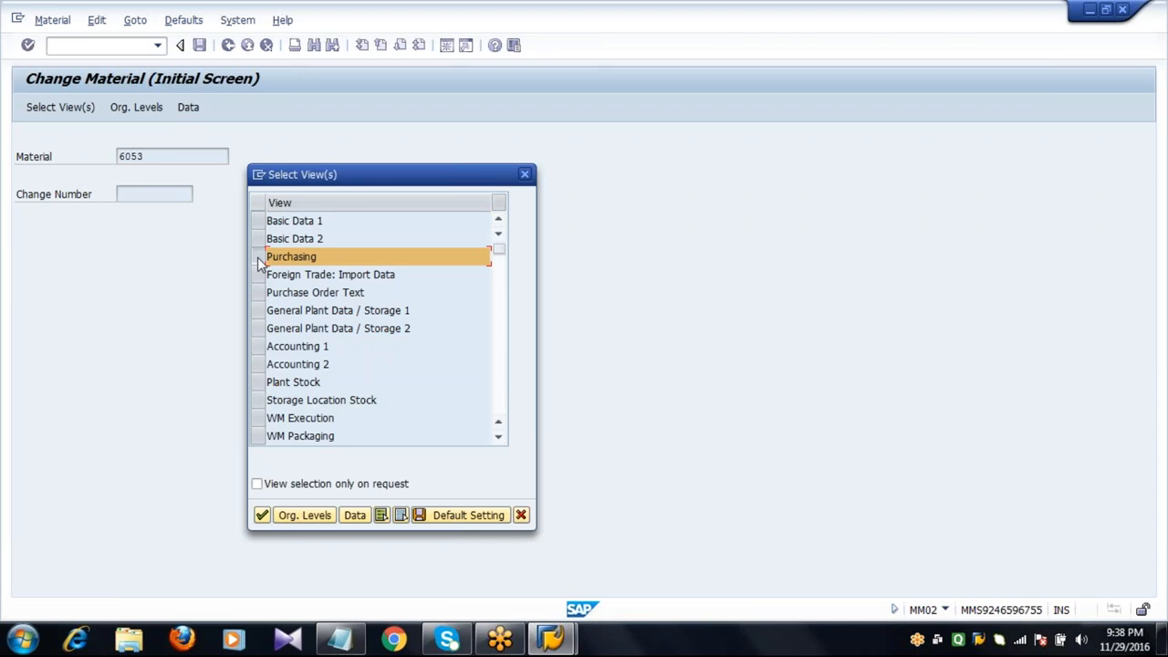
click(310, 517)
text(2011)
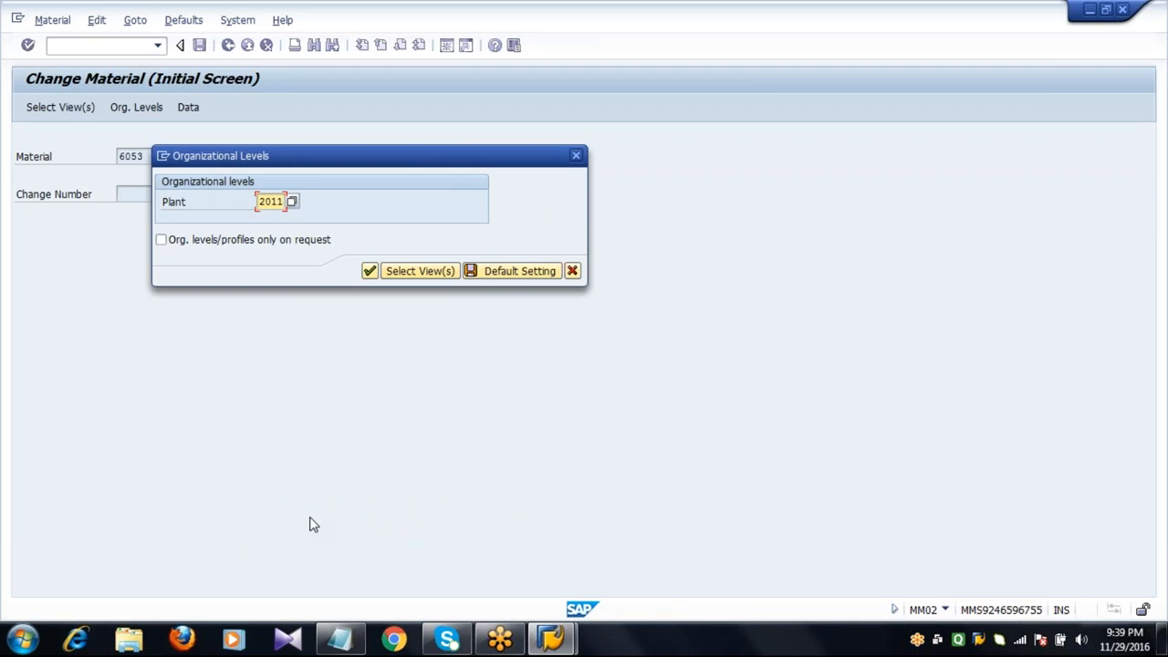
key(Return)
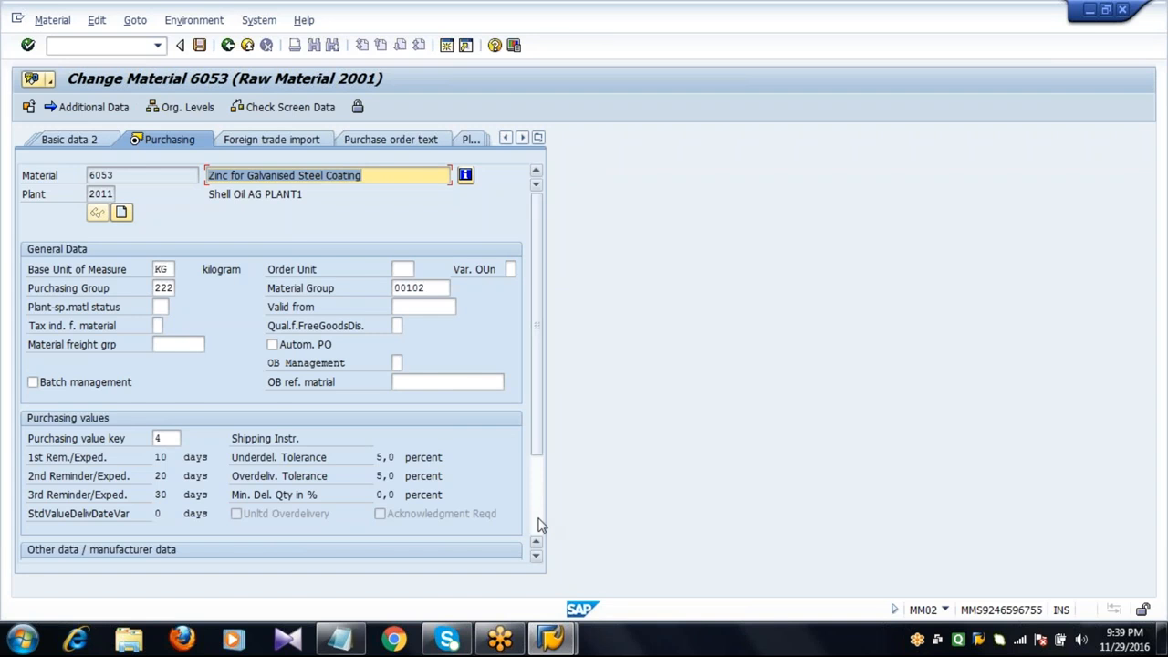
Inspect the Source list indicator in the Purchasing view's other data section, then exit the material.
scroll(538, 524, down, 2)
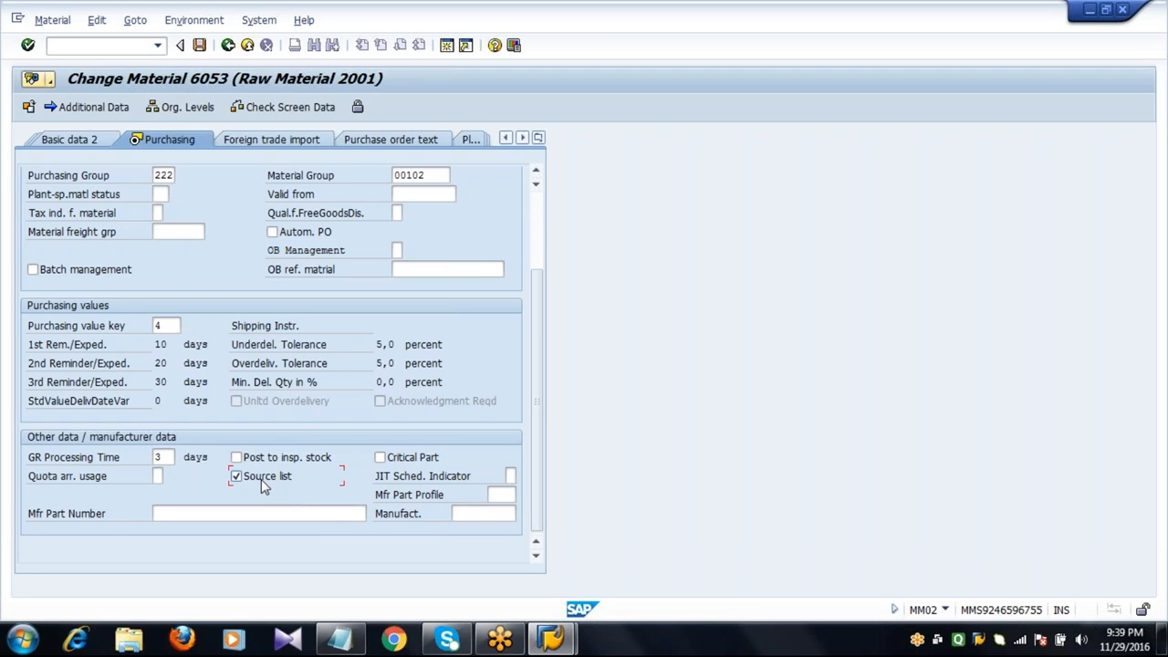
click(538, 216)
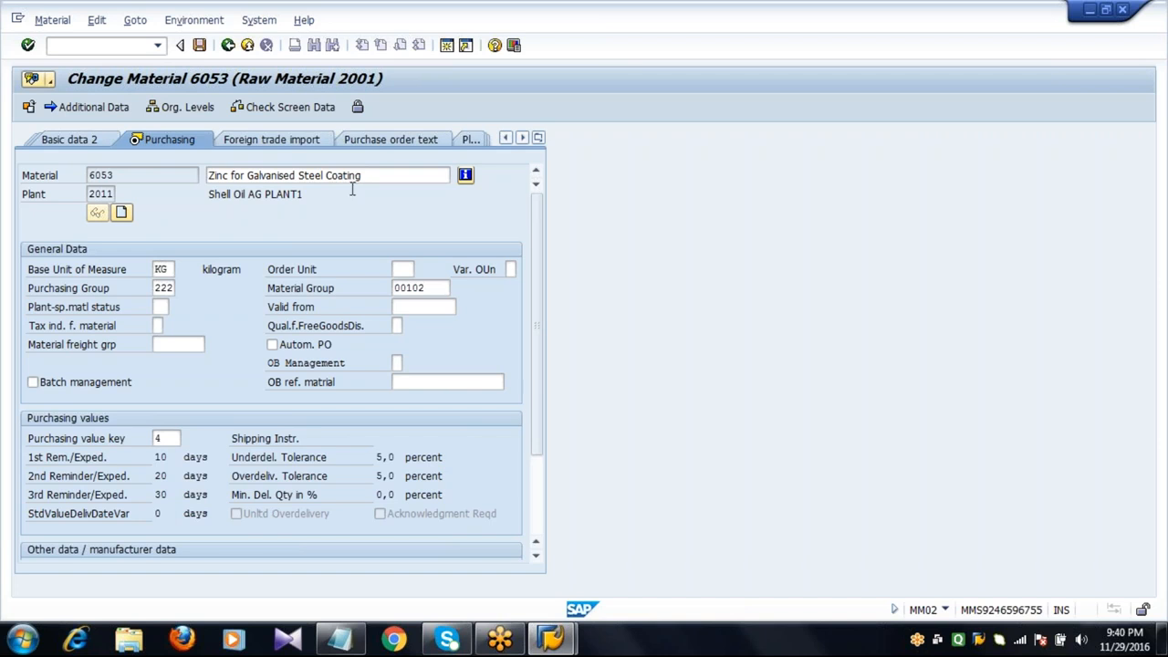
click(137, 175)
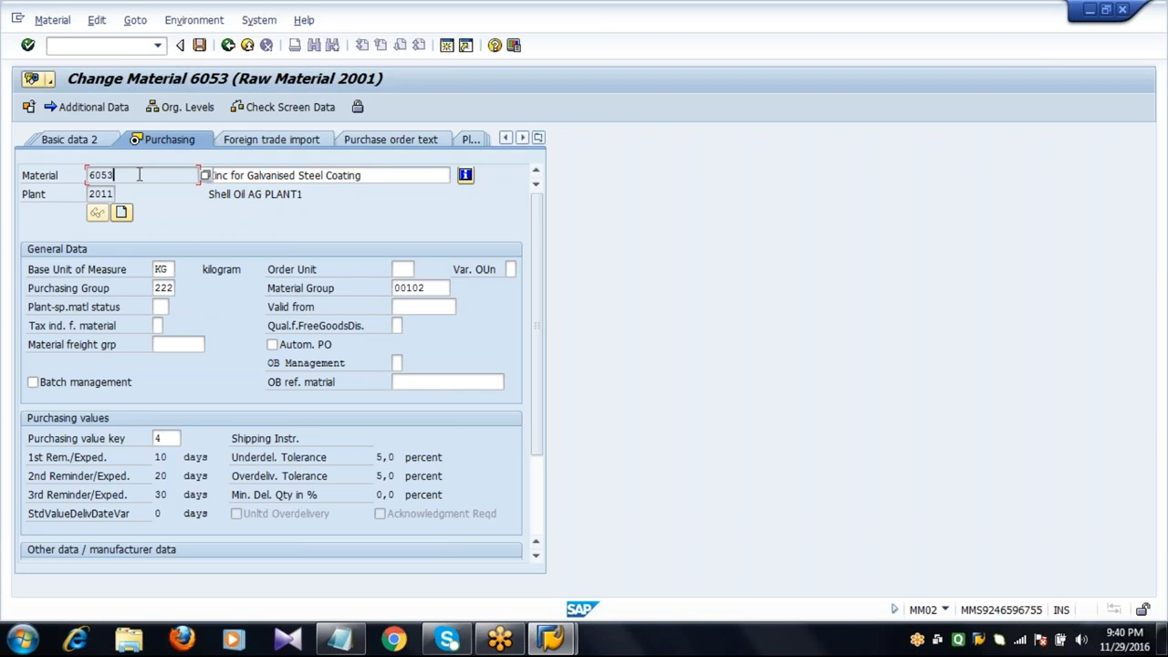
click(200, 45)
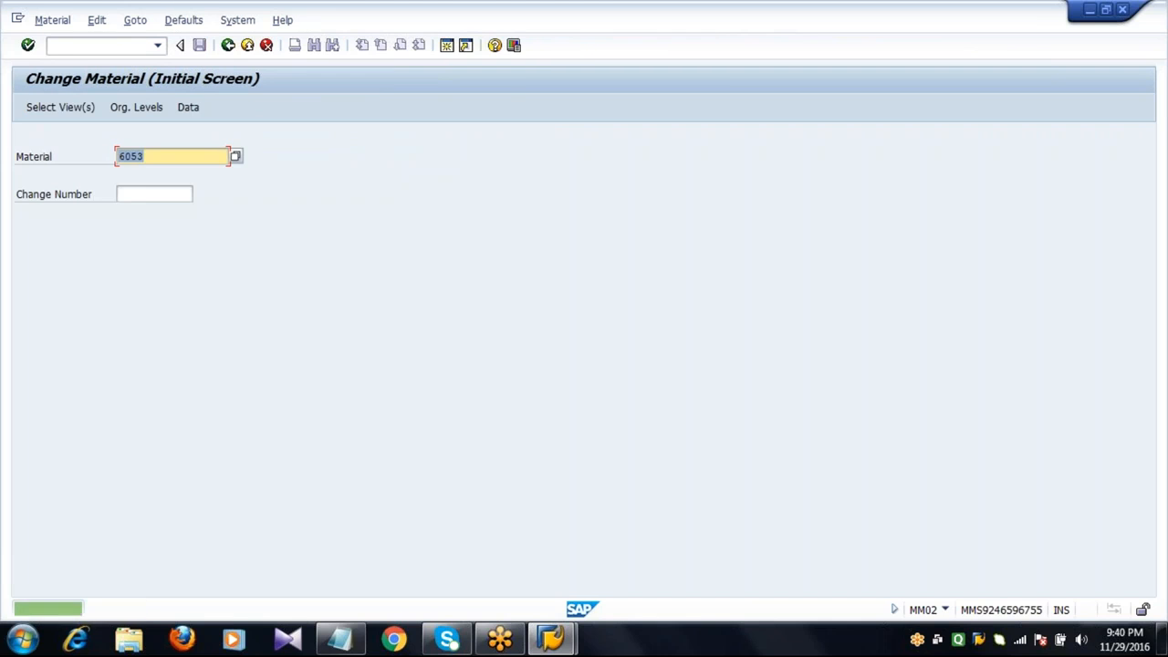
click(228, 45)
click(120, 45)
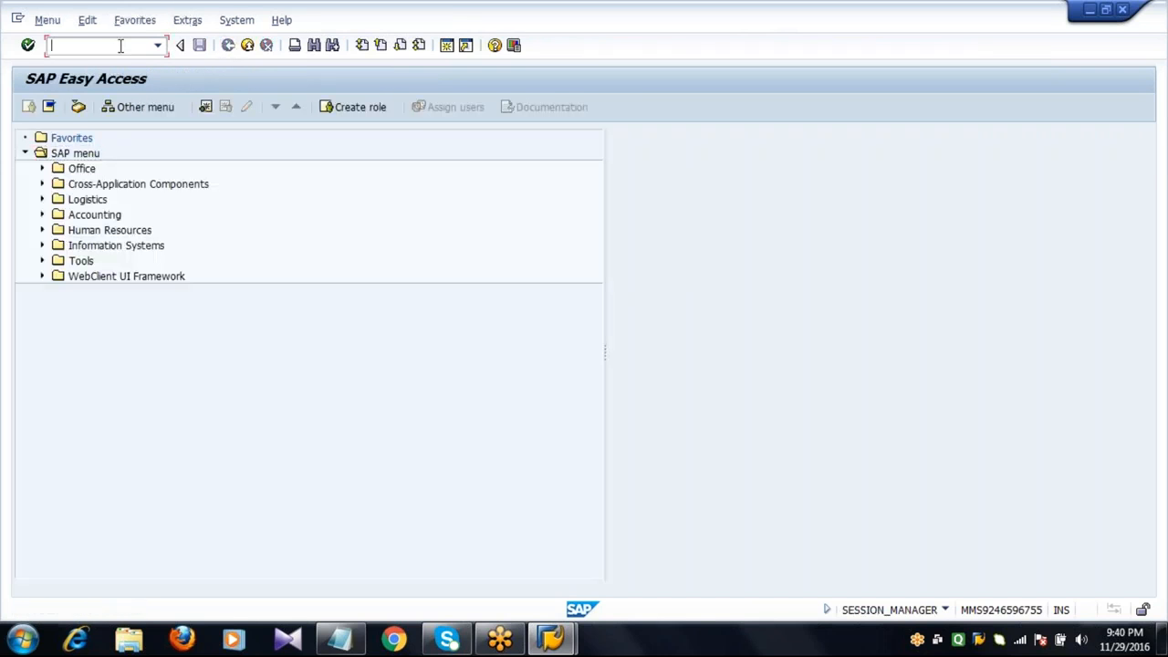
Start Create Purchase Order (ME21N) and pick vendor 2201 through the vendor search restricted to company code 2001.
text(ME21N)
key(Return)
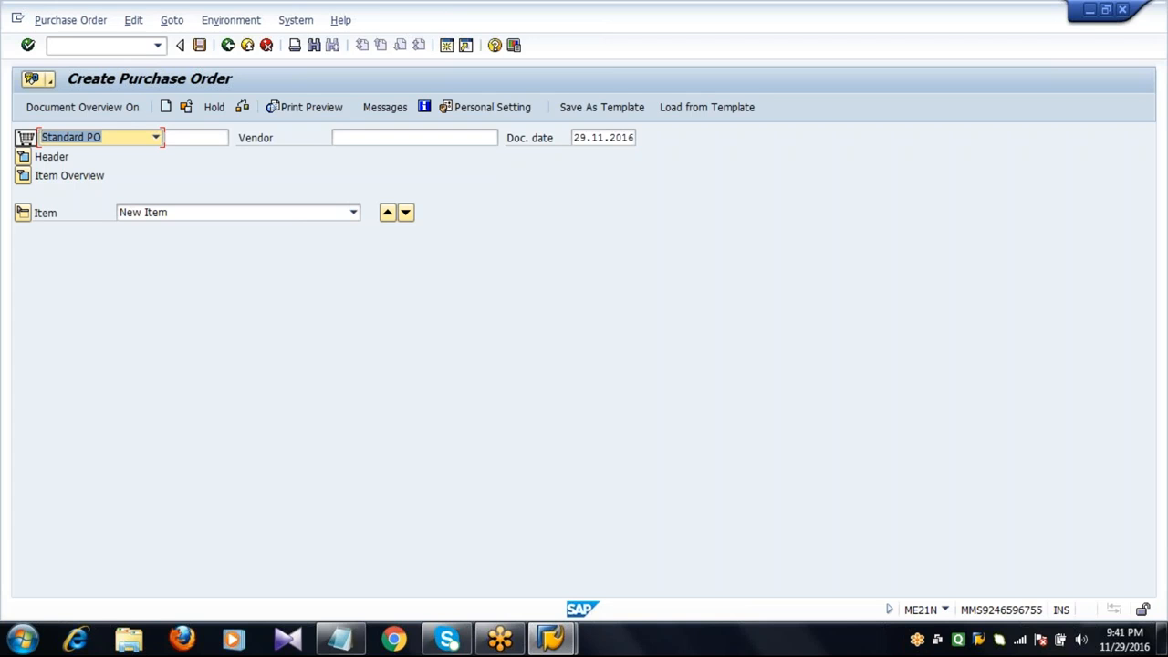
click(351, 141)
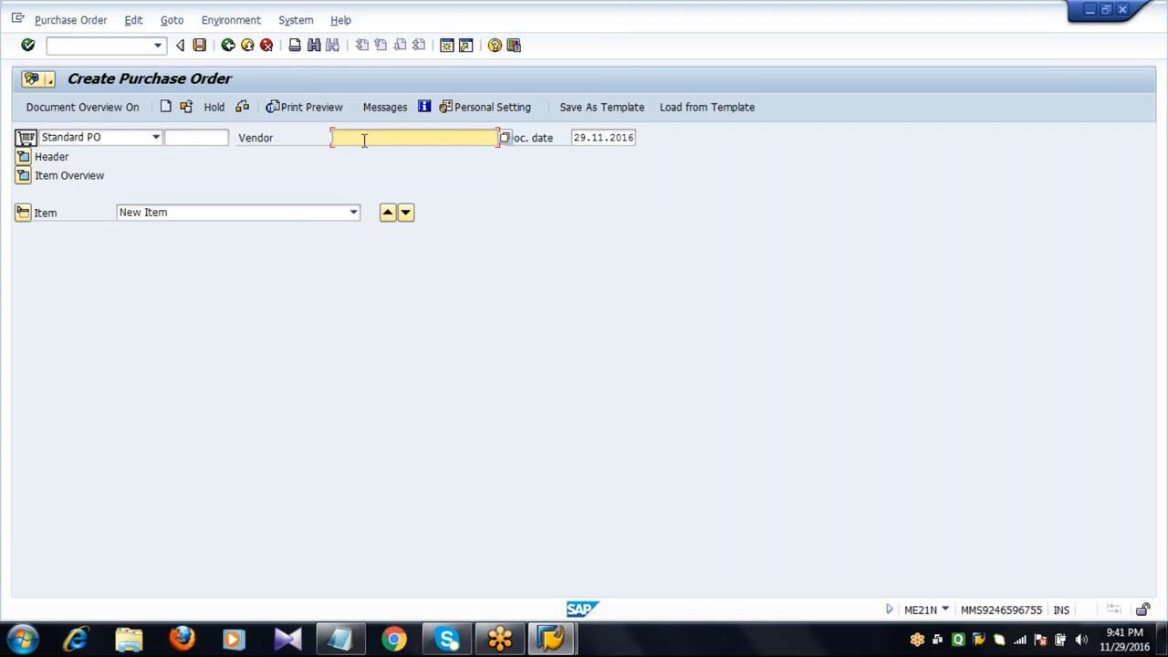
click(505, 139)
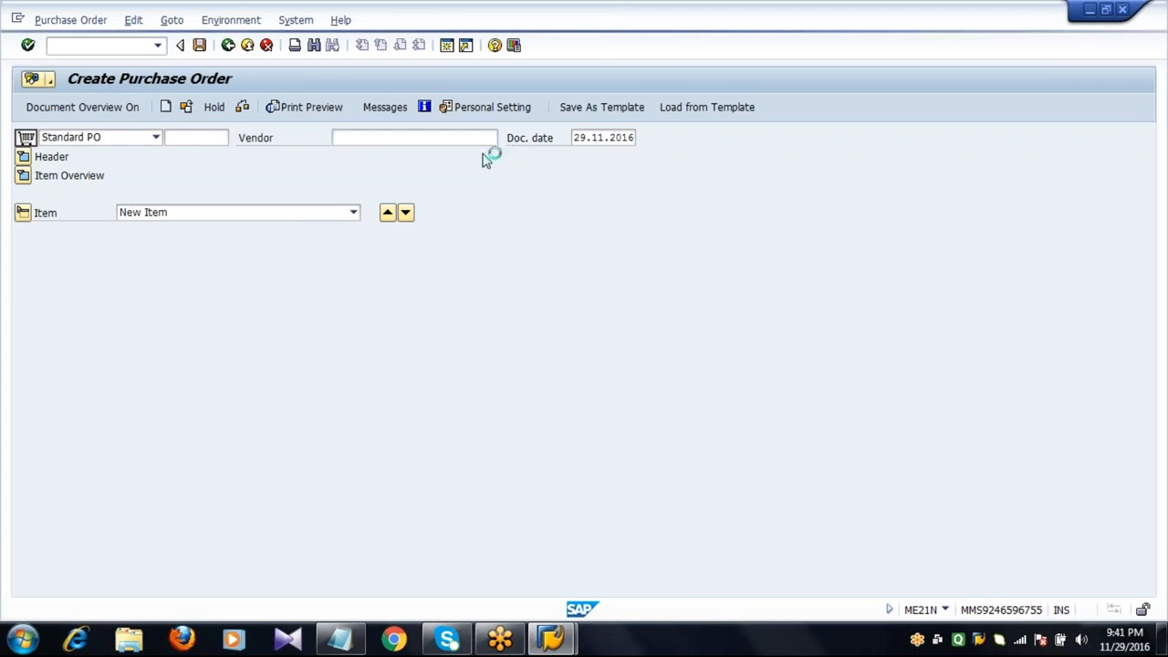
click(184, 221)
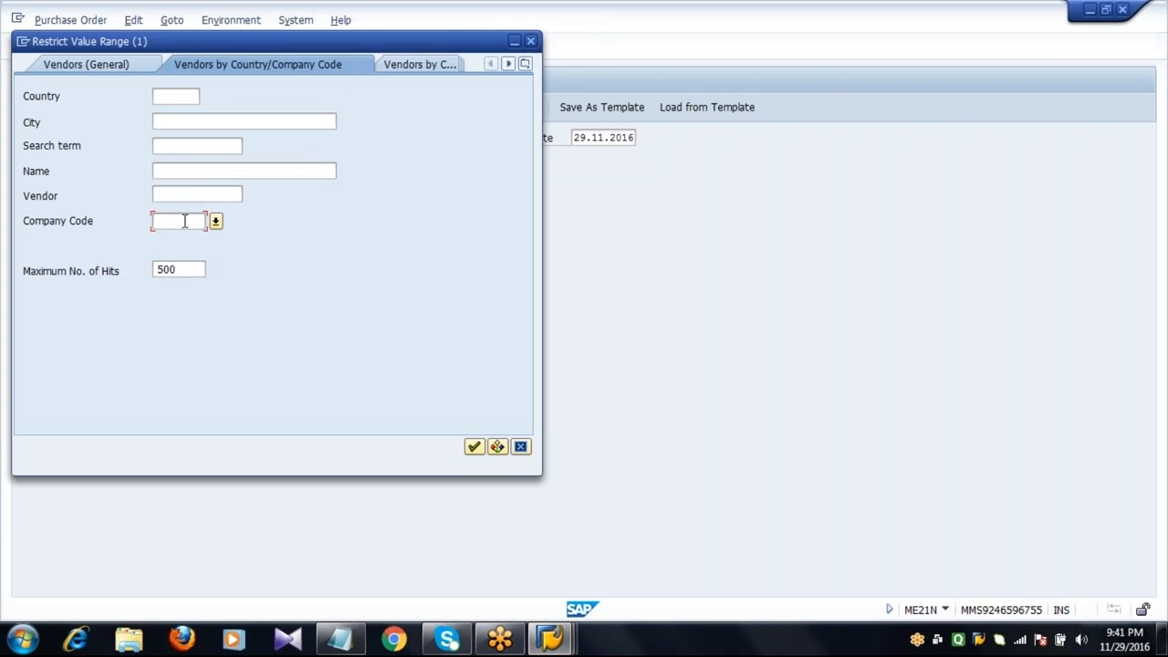
text(2001)
key(Return)
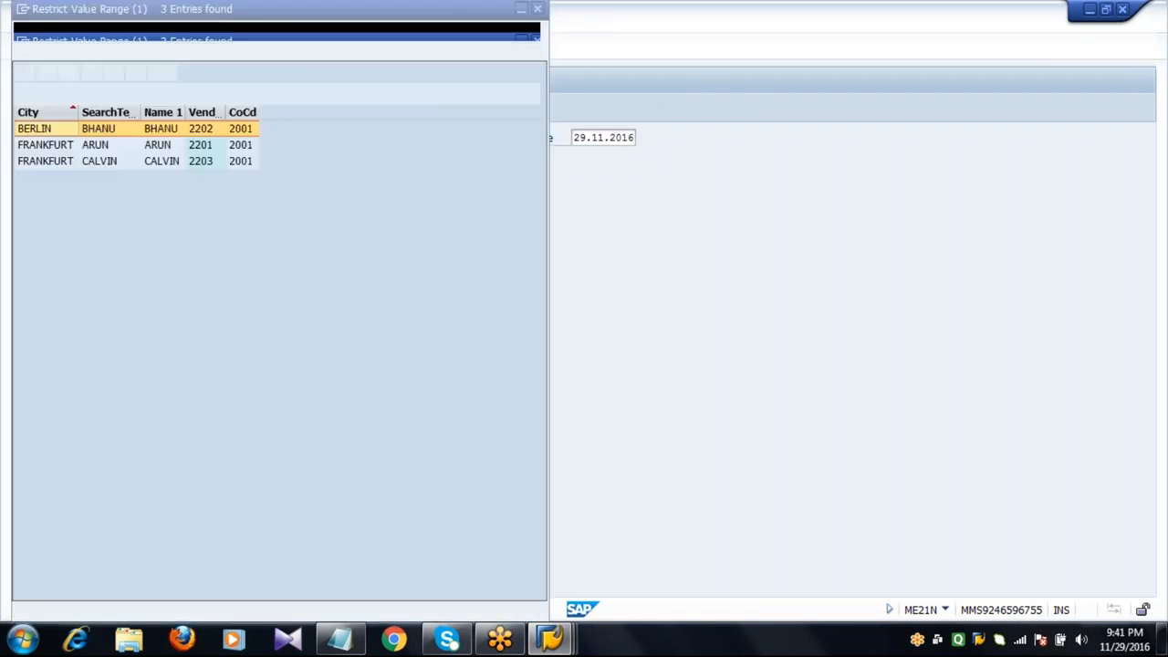
double_click(202, 148)
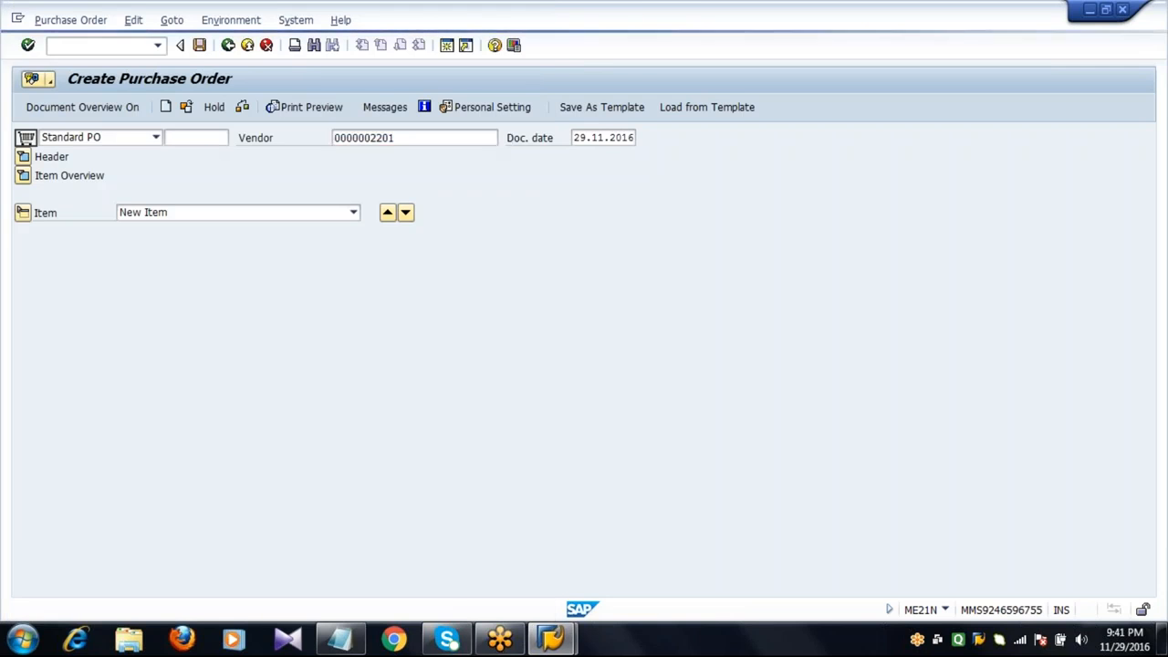
key(Return)
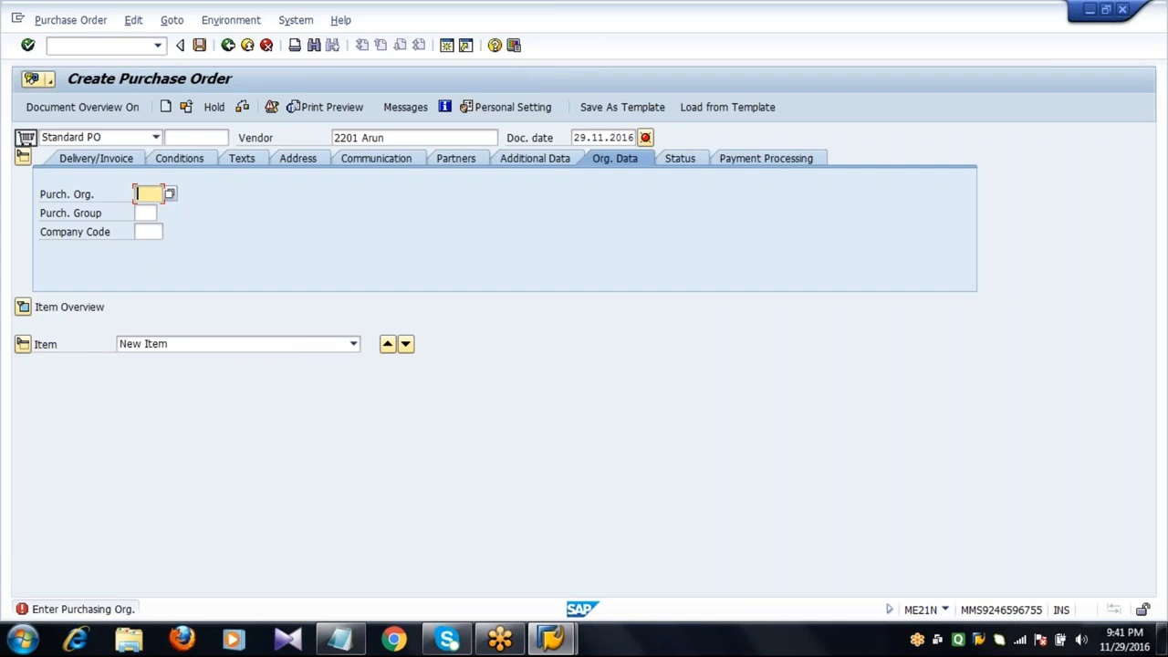
Enter purchasing organization 2011, purchasing group 222 and company code 2001 in the header's organizational data.
text(20)
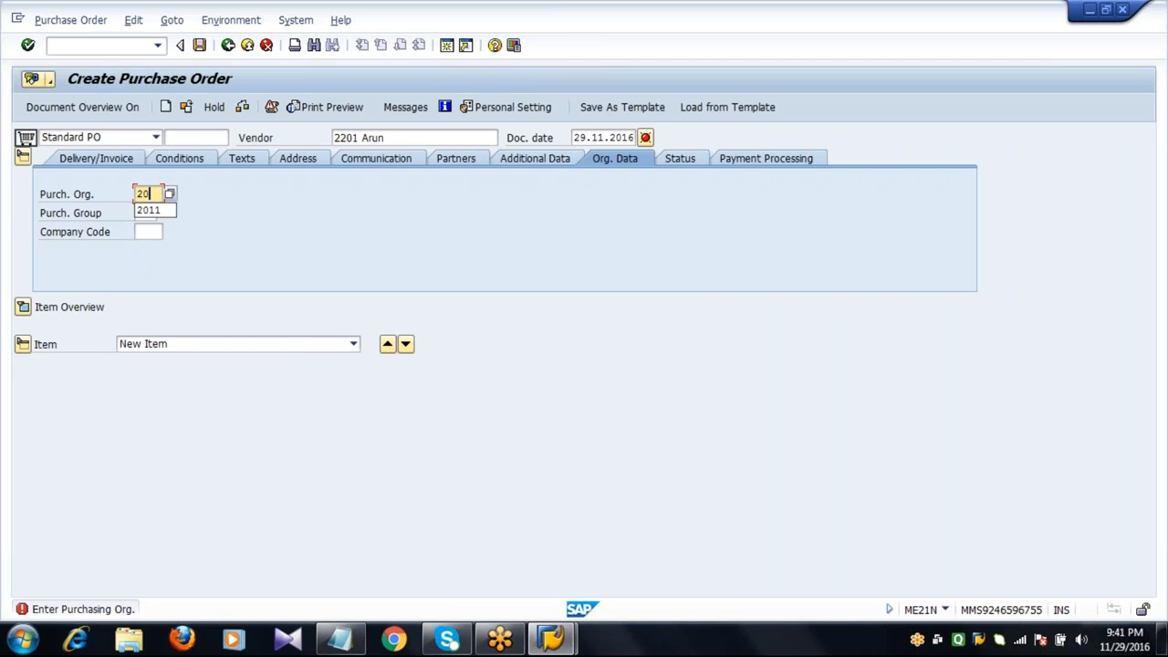
text(11)
key(Tab)
text(222)
key(Tab)
text(2)
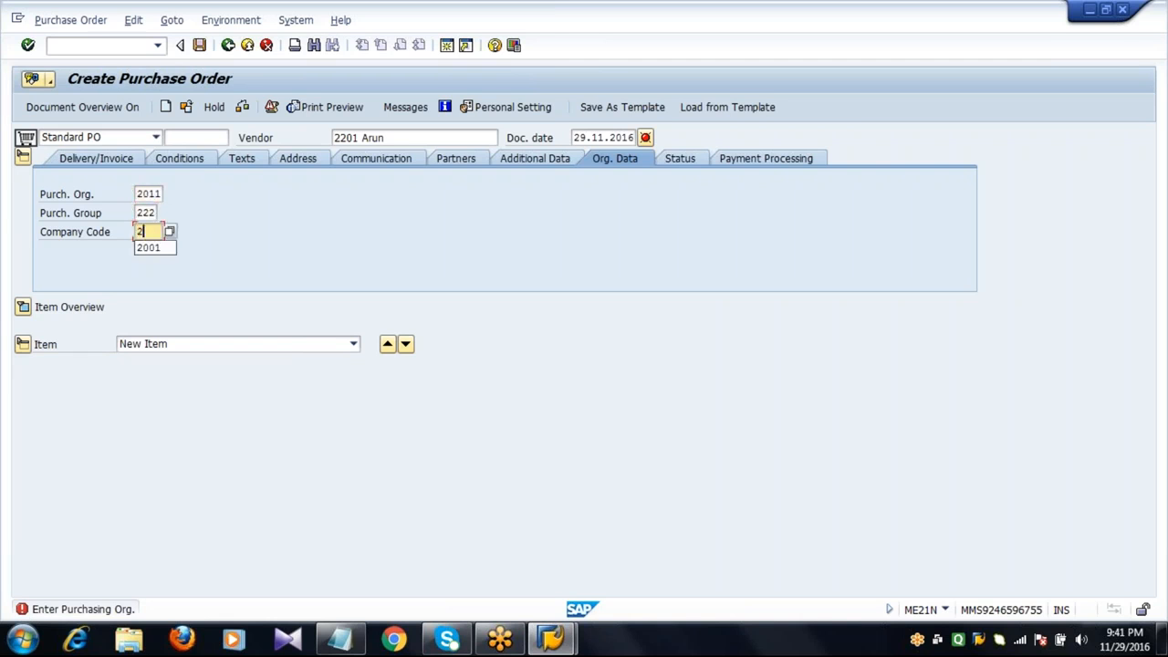
text(001)
key(Return)
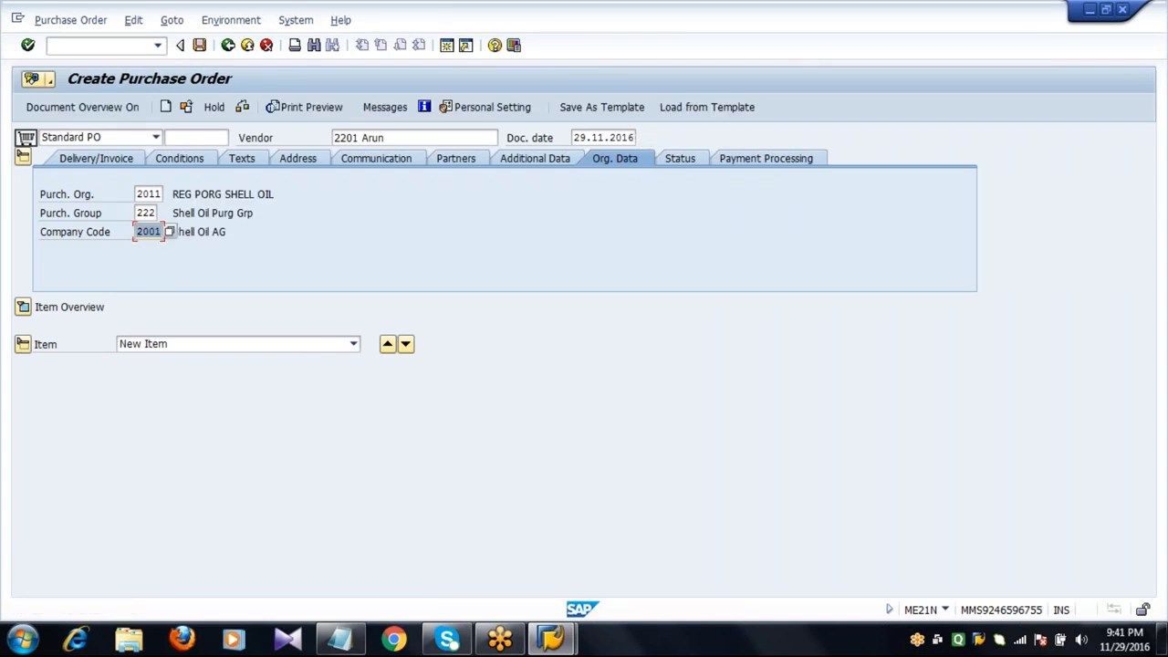
Open the item overview and add an item for material 6053 with PO quantity 10.
click(23, 307)
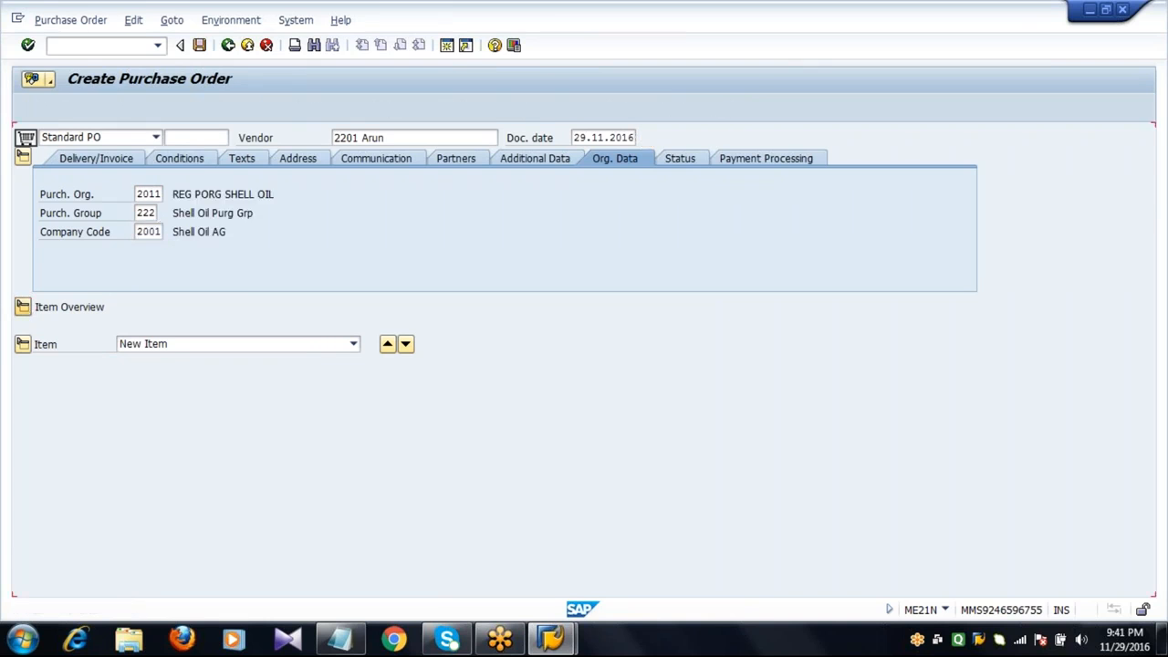
click(192, 325)
text(6)
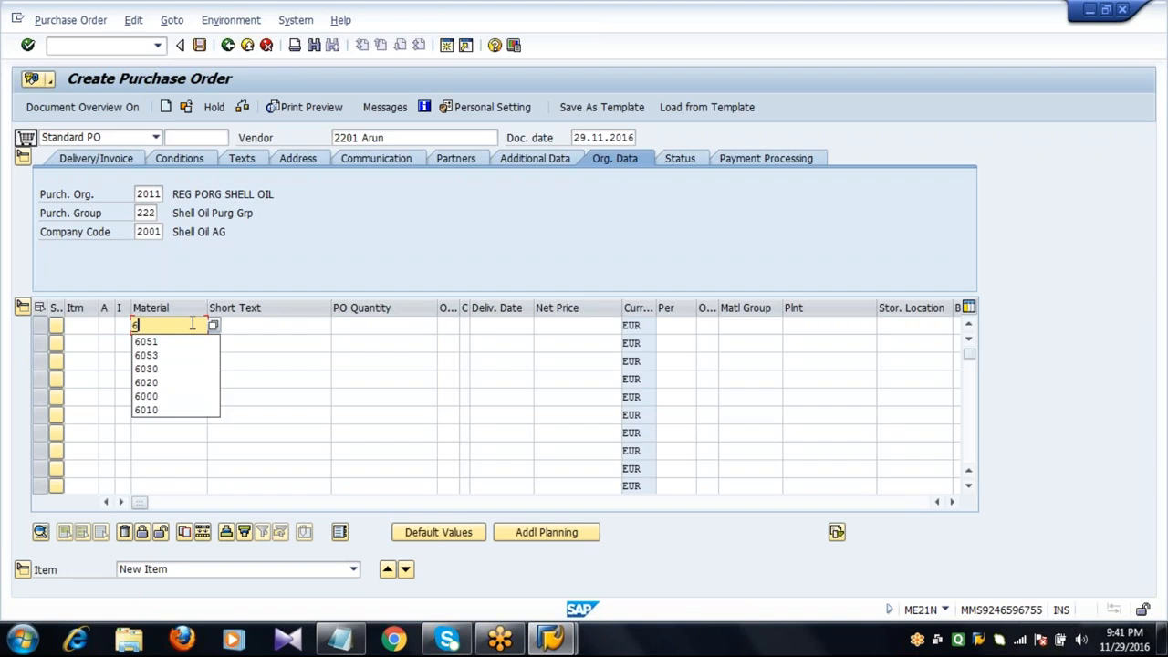
text(053)
key(Tab)
key(Tab)
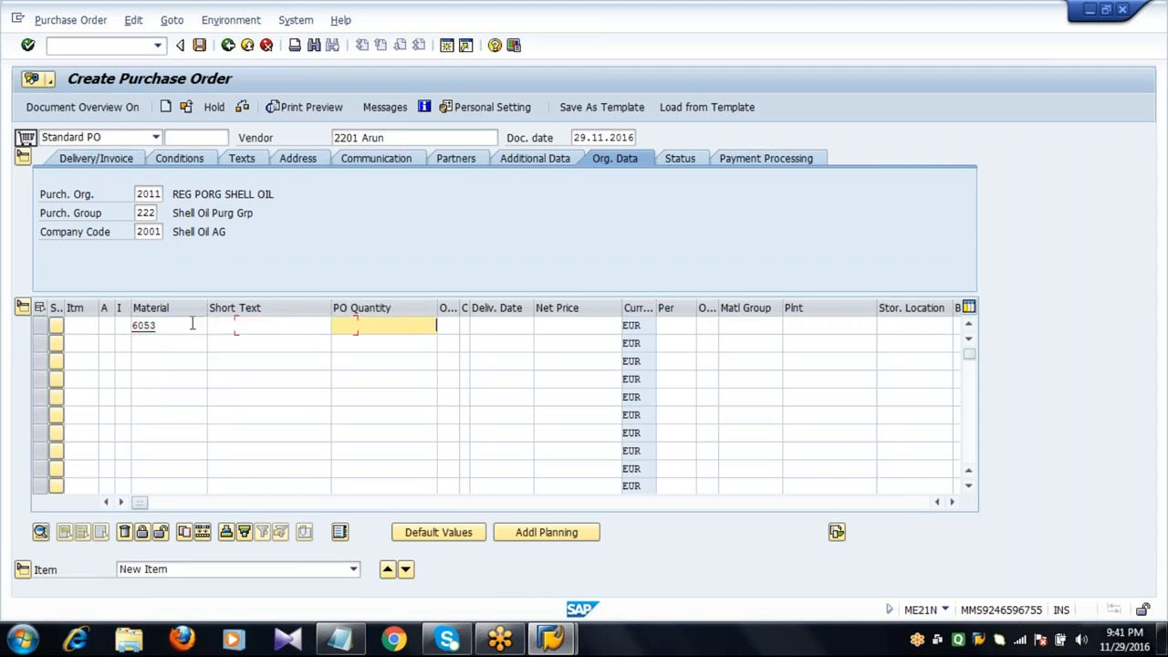
text(10)
key(Tab)
key(Tab)
key(Tab)
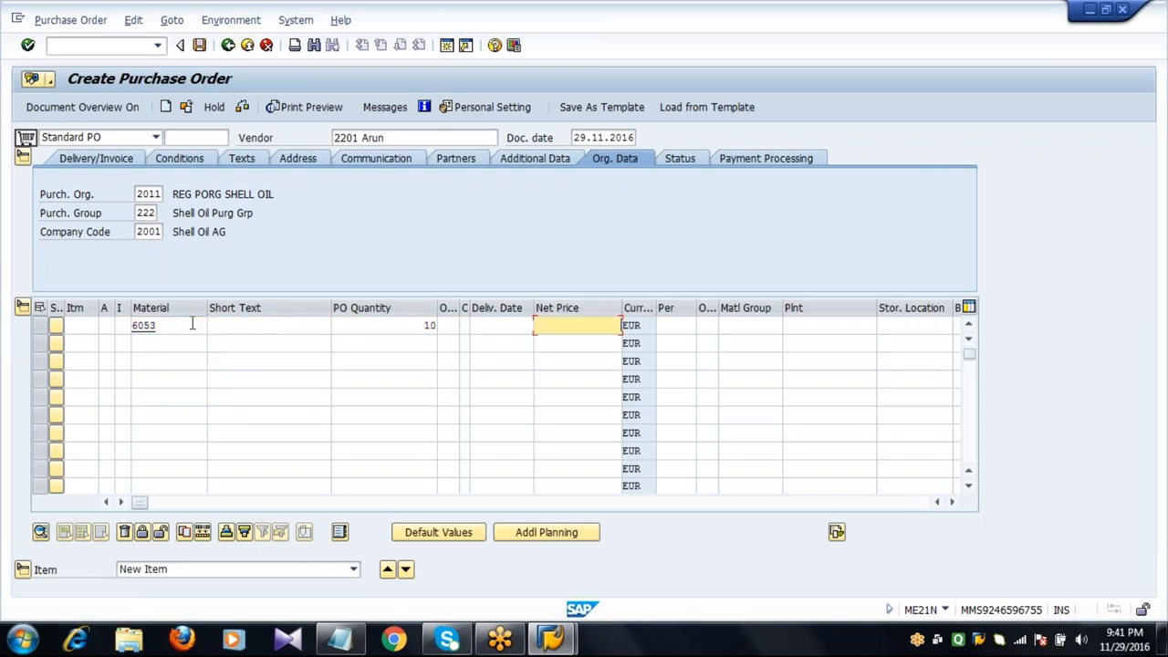
Set the item's net price to 100, plant 2011 and storage location 0001, and confirm the entries.
text(100)
key(Tab)
key(Tab)
key(Tab)
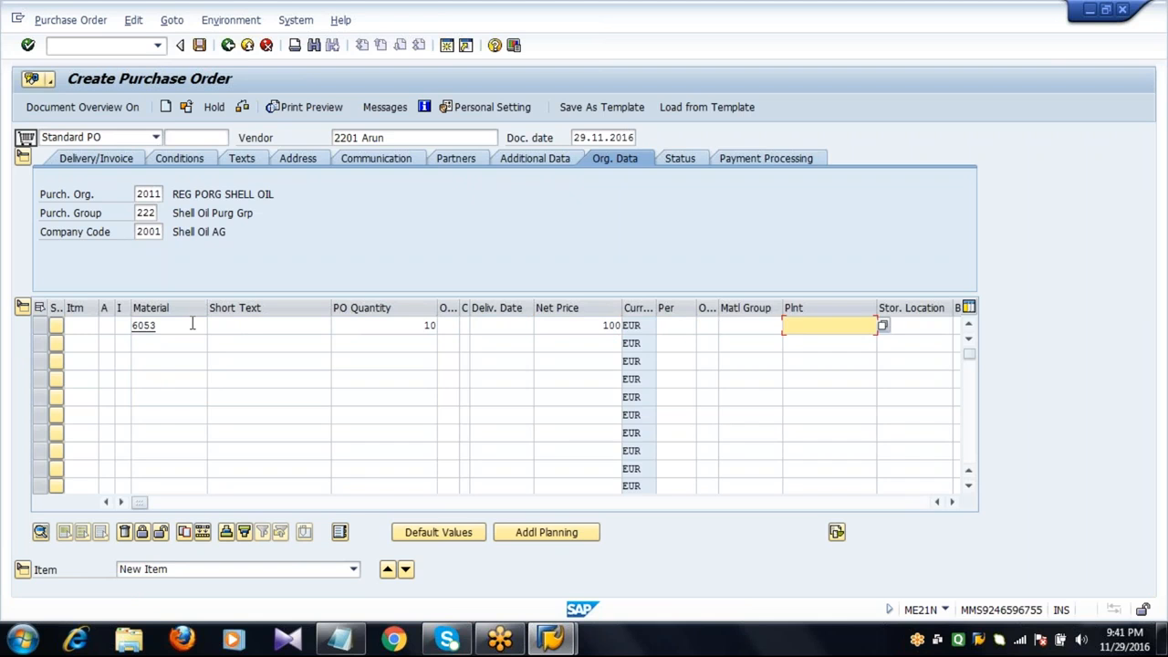
text(2011)
key(Tab)
text(000)
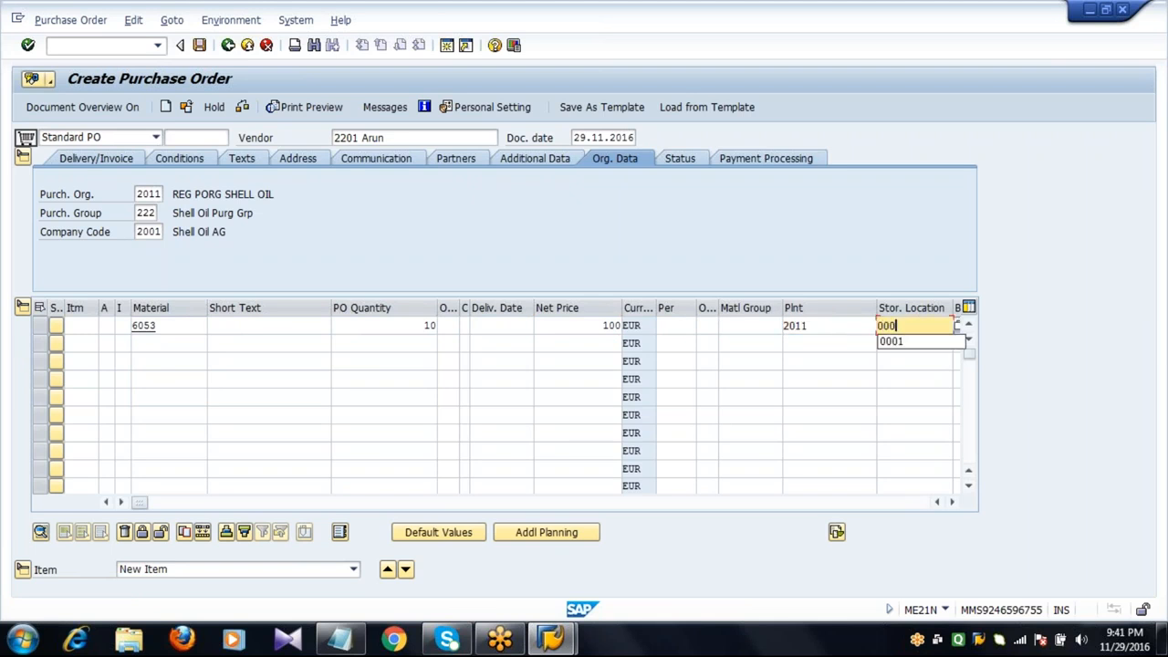
text(1)
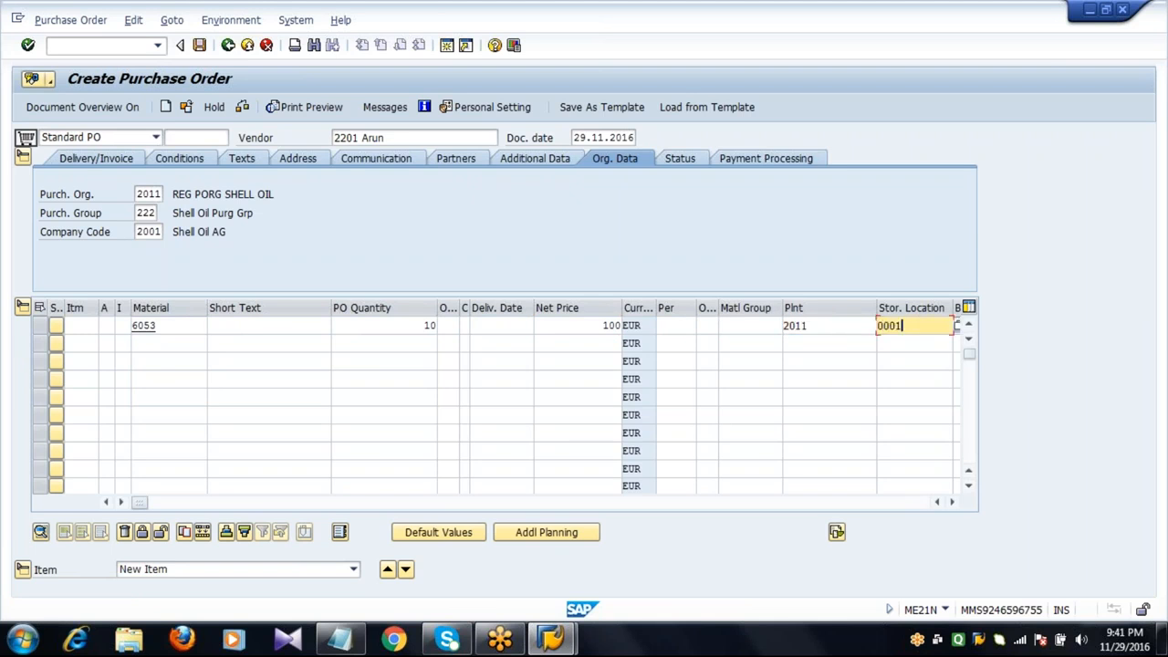
key(Return)
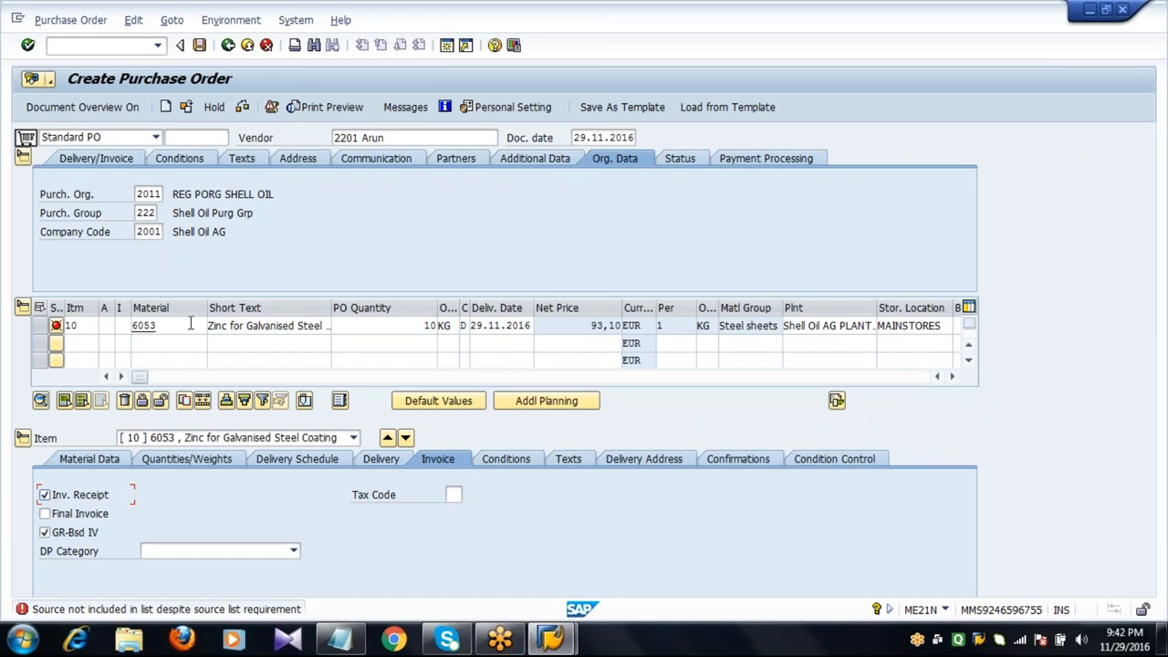
Open the long text of the status bar error message and close it.
double_click(125, 609)
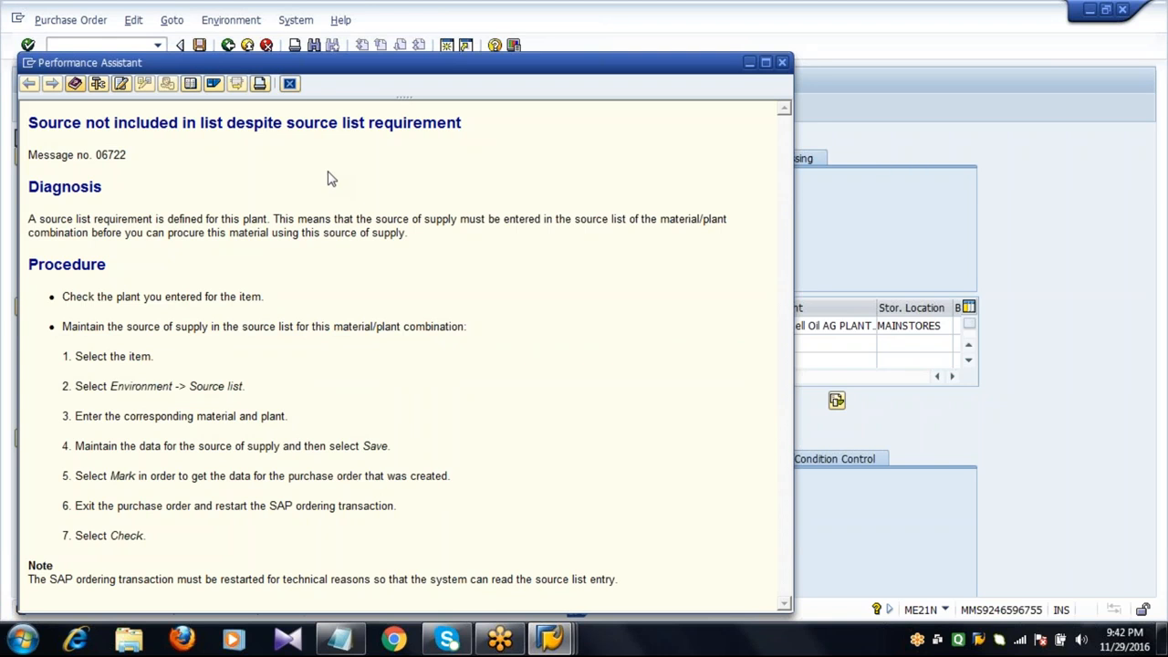
click(290, 84)
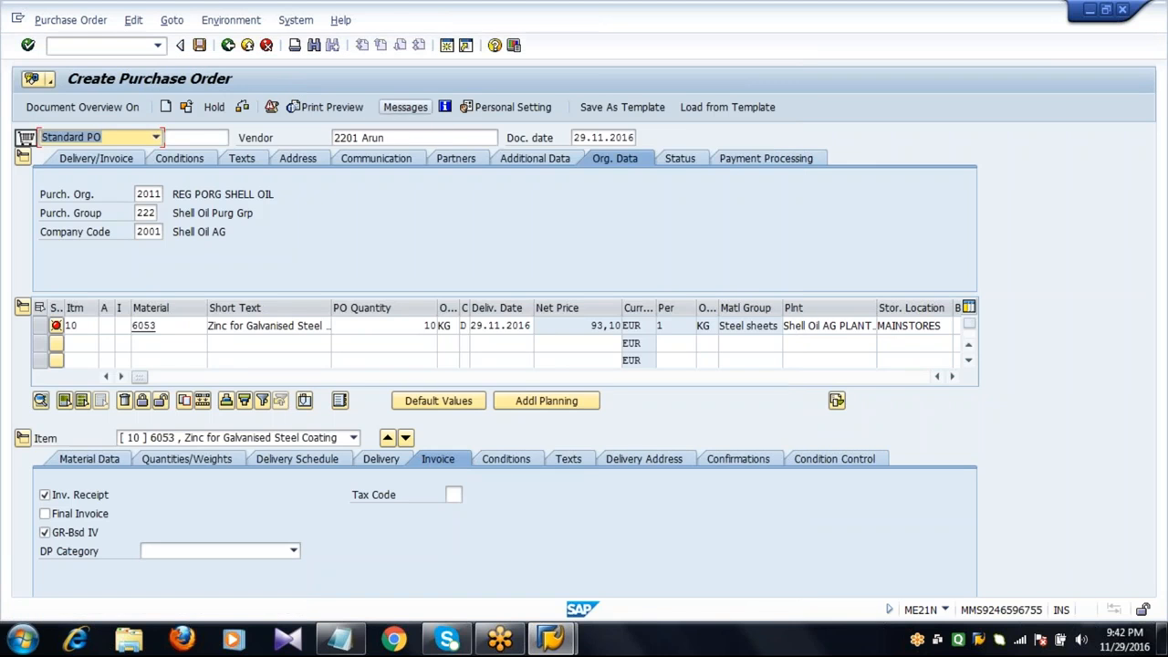
Change the purchase order's vendor to 2202.
click(417, 135)
key(BackSpace)
key(BackSpace)
key(BackSpace)
key(BackSpace)
key(BackSpace)
key(BackSpace)
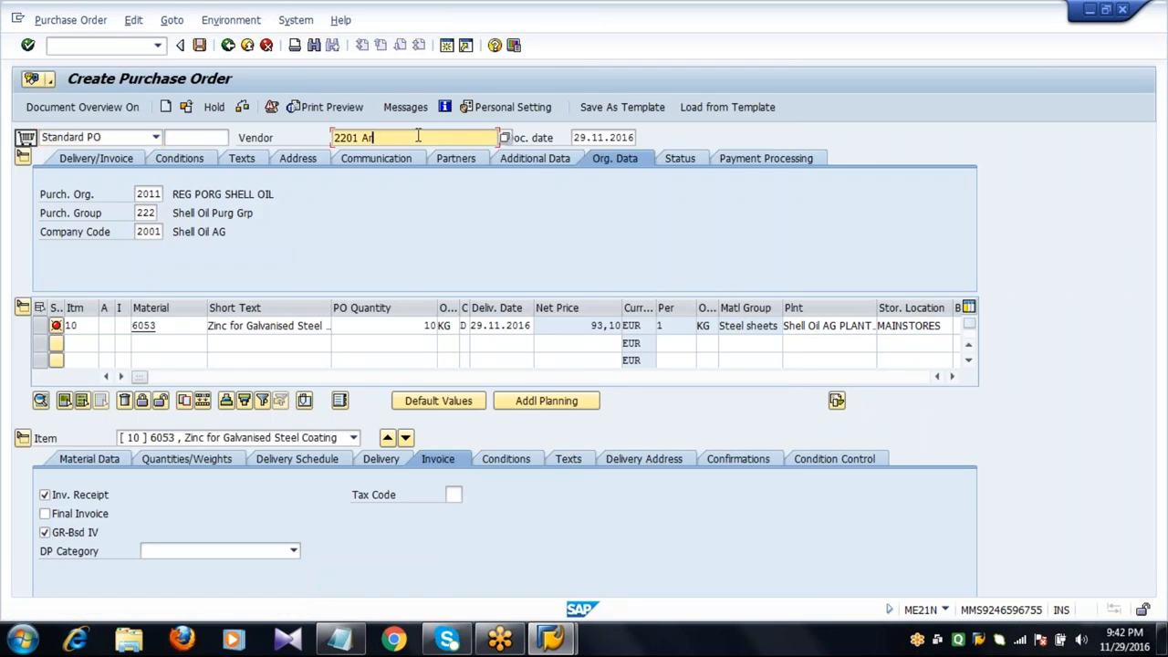
text(2202)
key(Return)
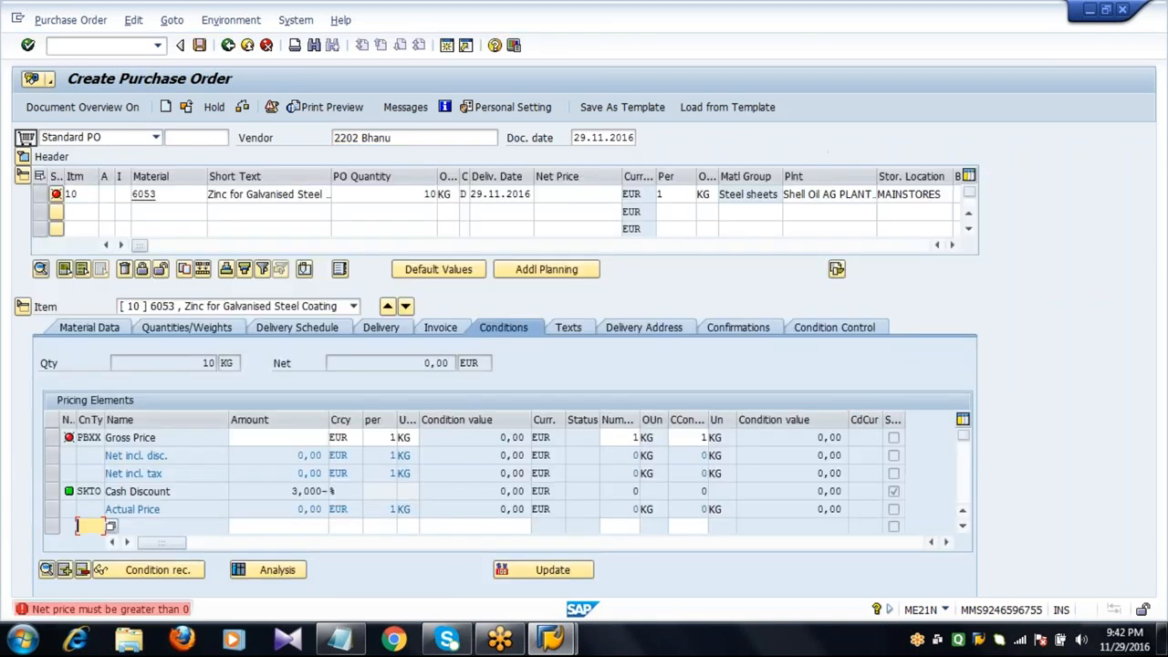
Re-enter the item's net price as 100 and confirm.
click(587, 194)
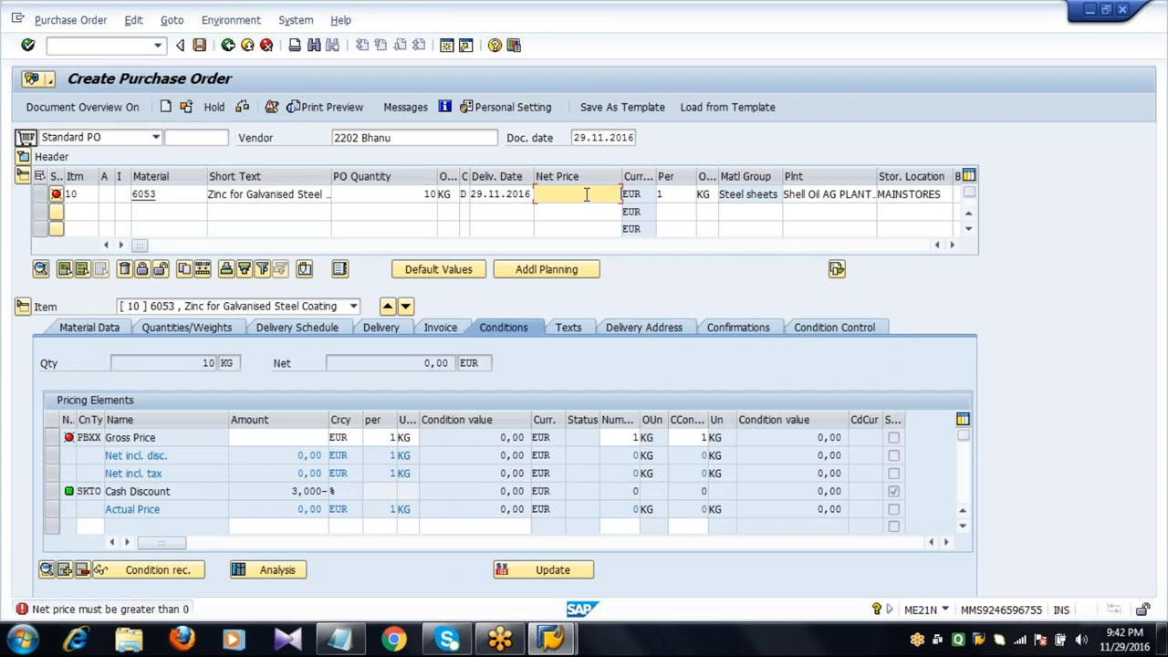
text(100)
key(Return)
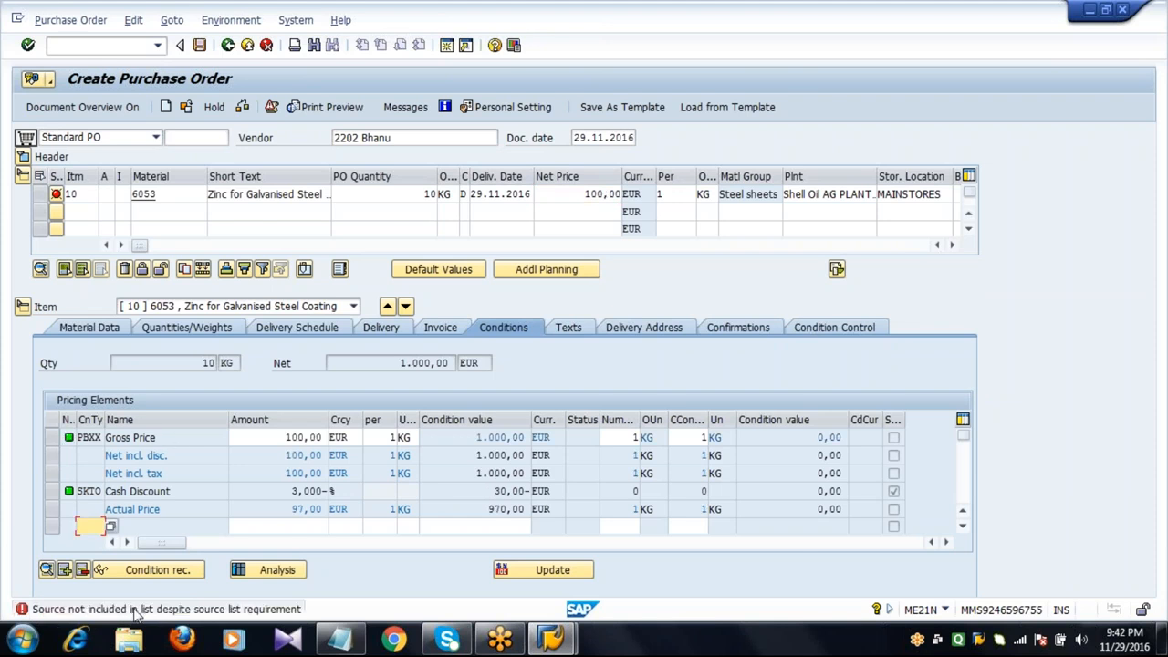
Reopen the error message's long text, close it, and change the vendor to 2203.
double_click(135, 610)
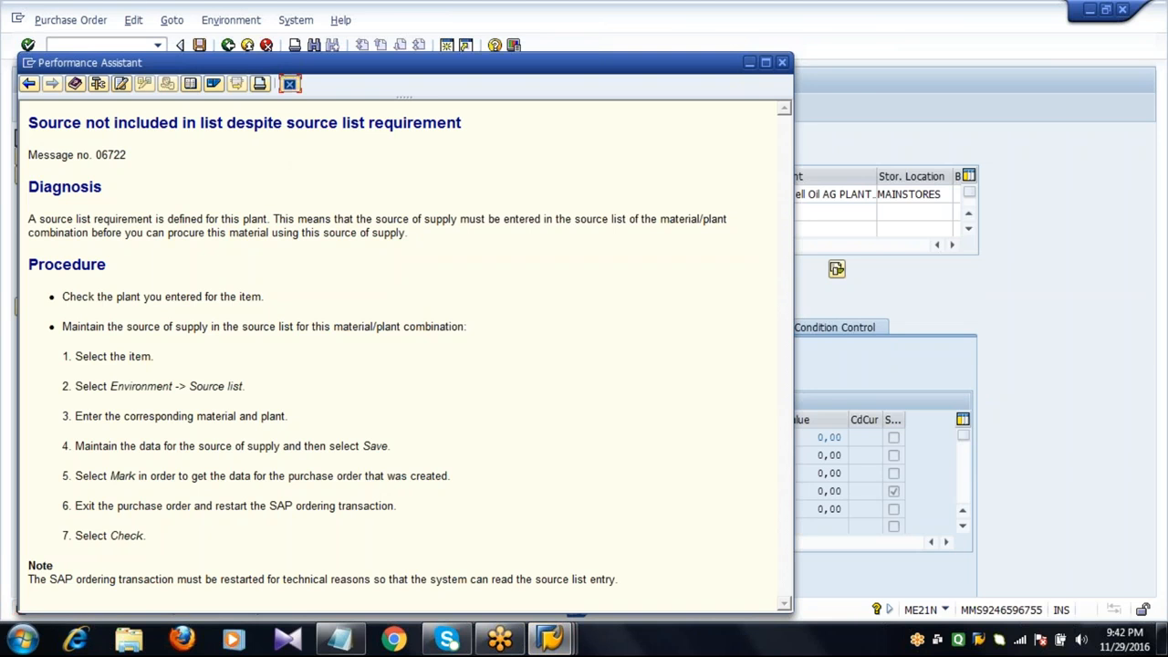
click(289, 83)
click(422, 135)
key(BackSpace)
key(BackSpace)
key(BackSpace)
key(BackSpace)
key(BackSpace)
key(BackSpace)
key(BackSpace)
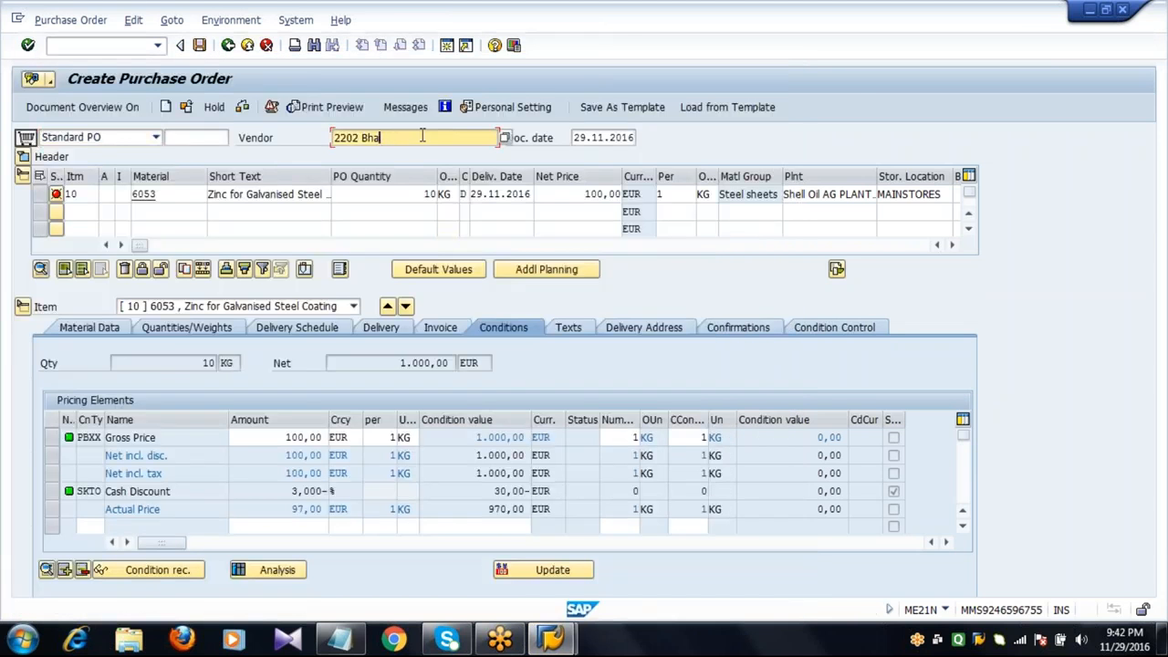
text(3)
key(Return)
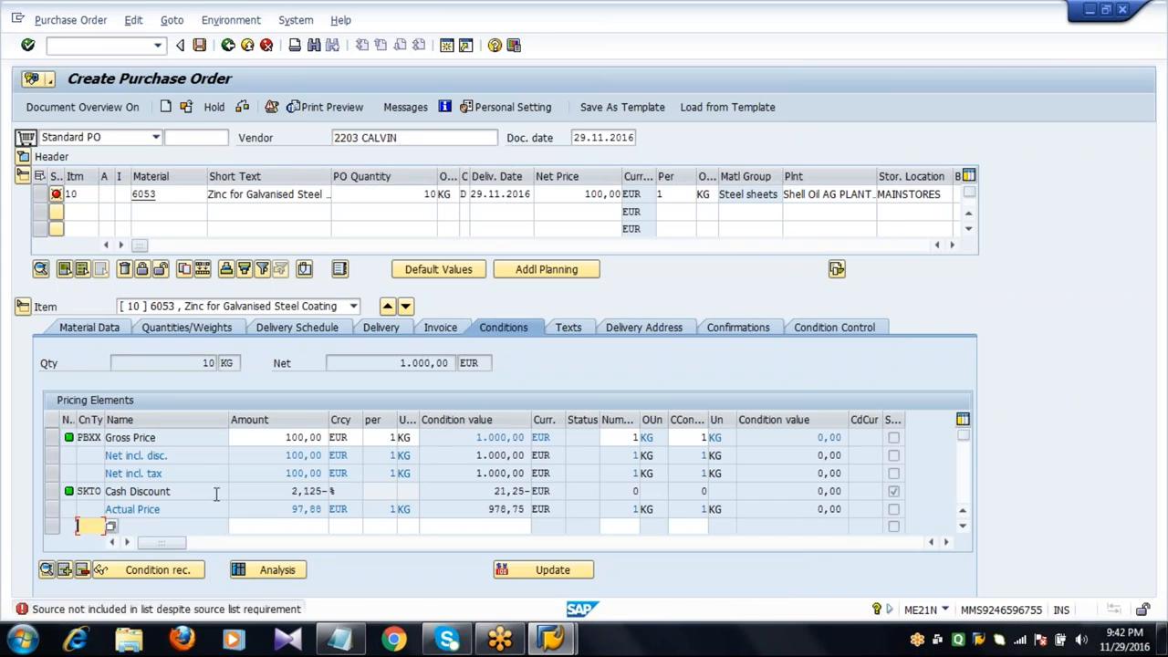
Review the error long text once more and exit the purchase order without saving.
double_click(159, 610)
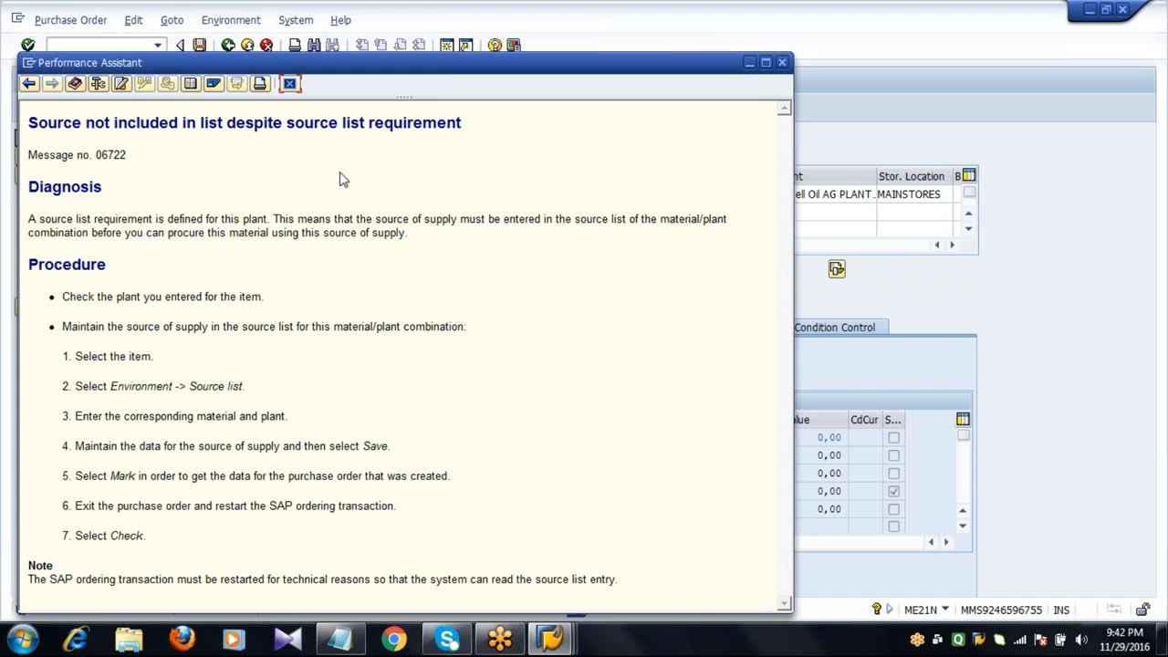
click(289, 83)
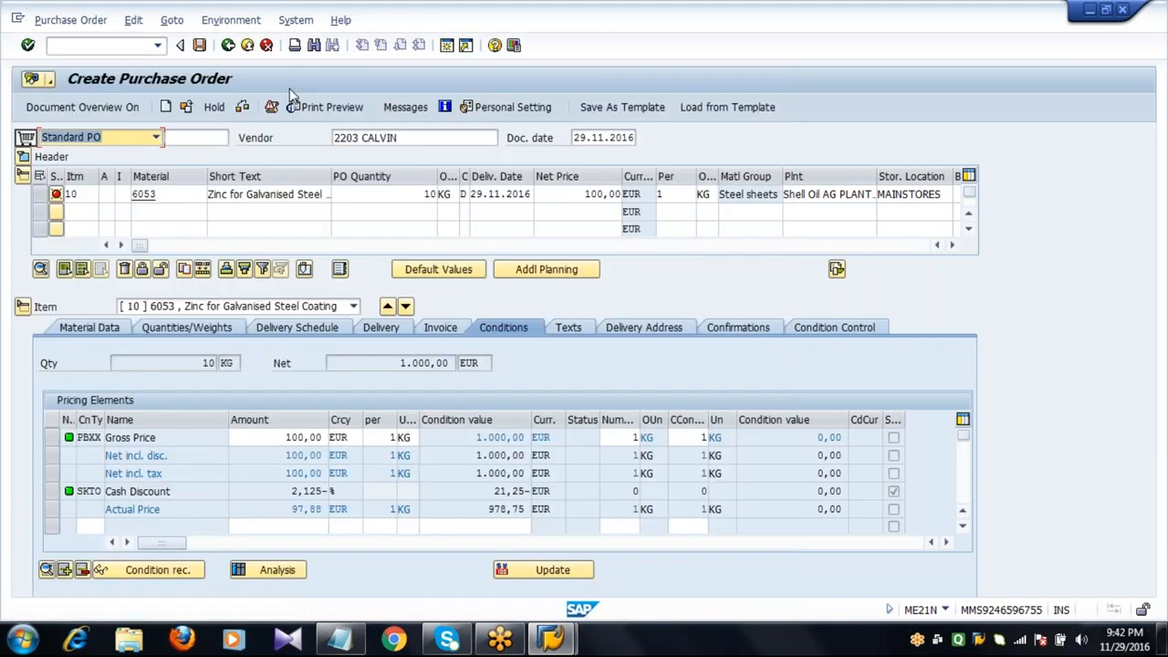
click(247, 45)
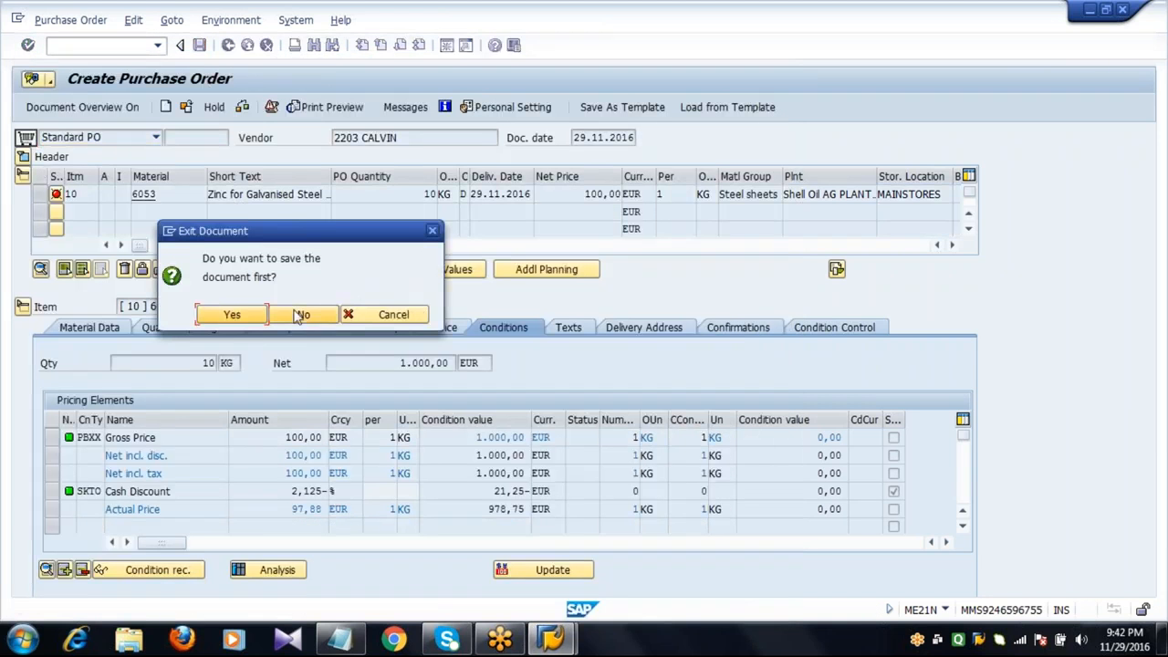
click(301, 314)
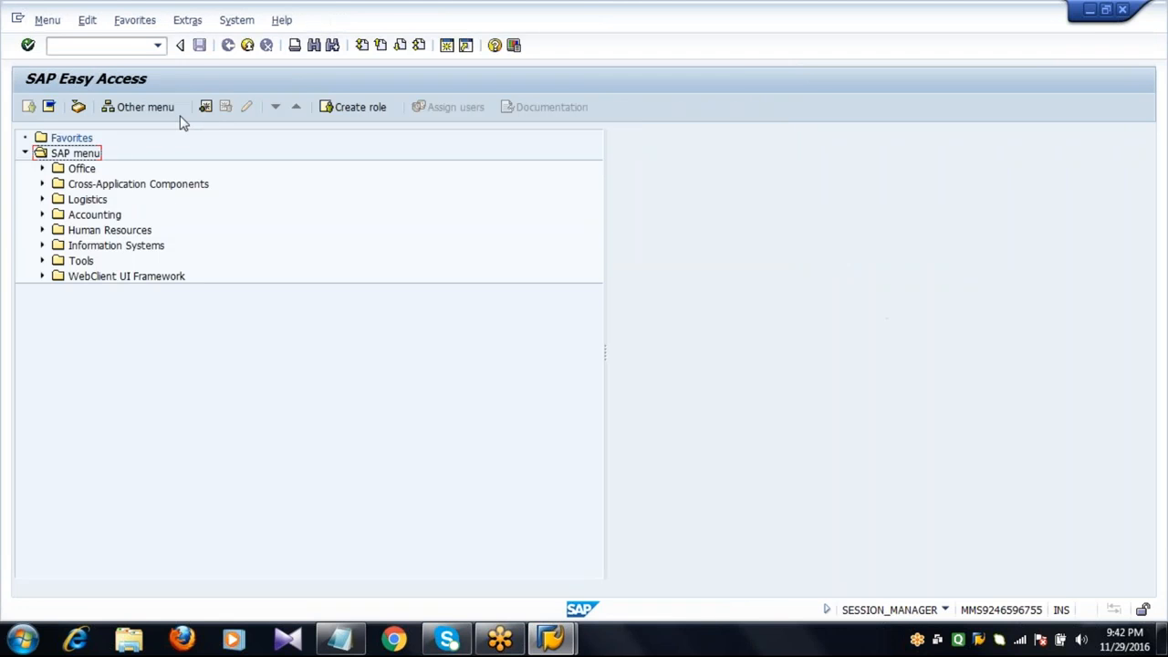
Switch to Notepad and review the Source List transaction codes ME01, ME04 and ME03, then return to SAP.
click(135, 48)
click(342, 642)
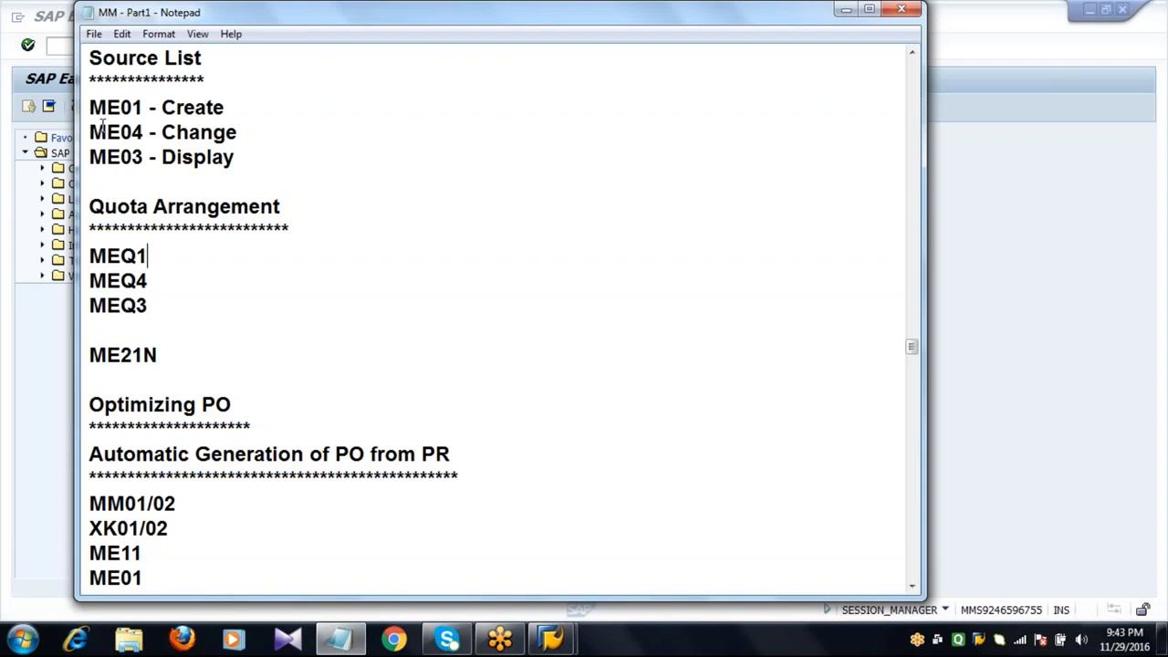
drag(92, 108, 248, 153)
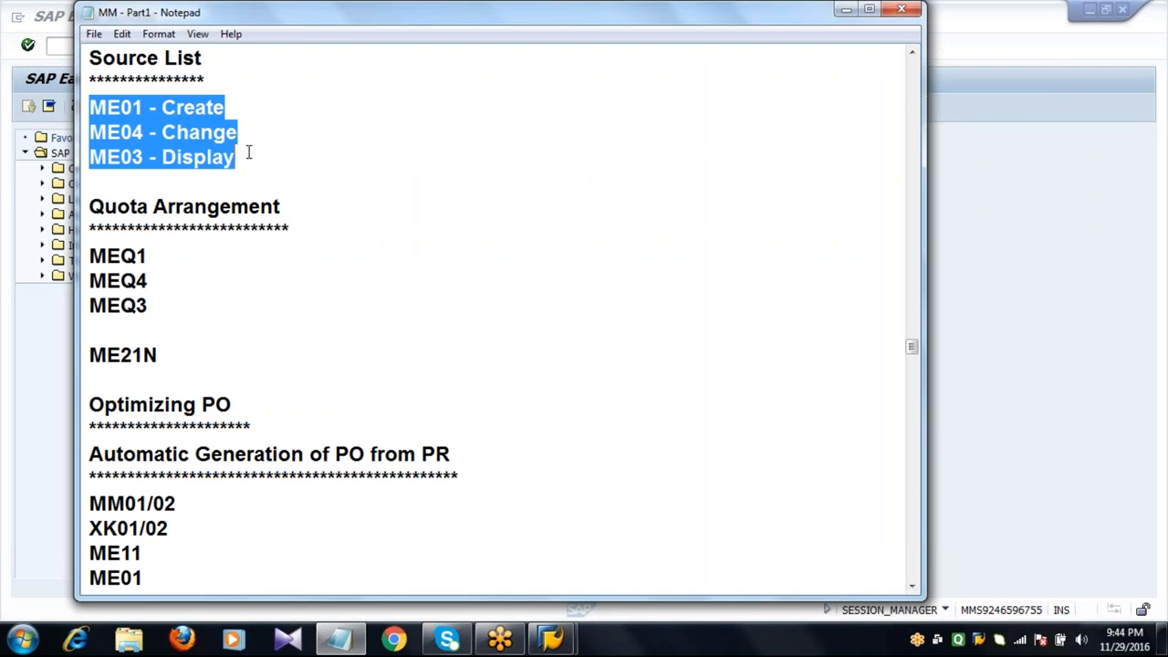
click(248, 152)
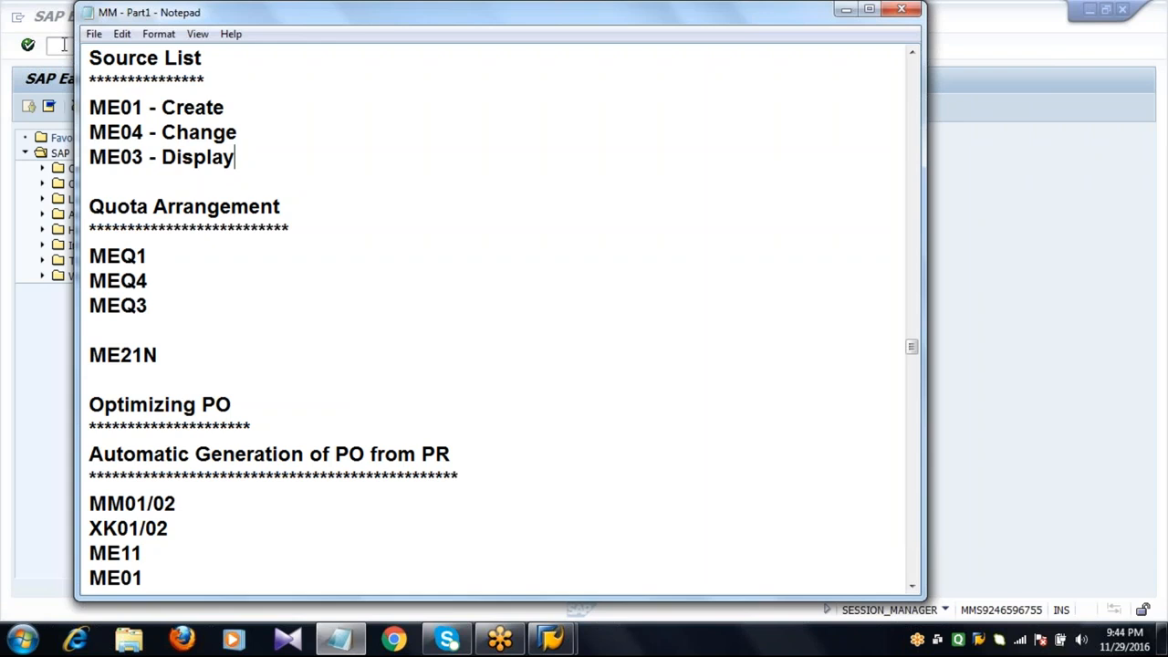
click(63, 46)
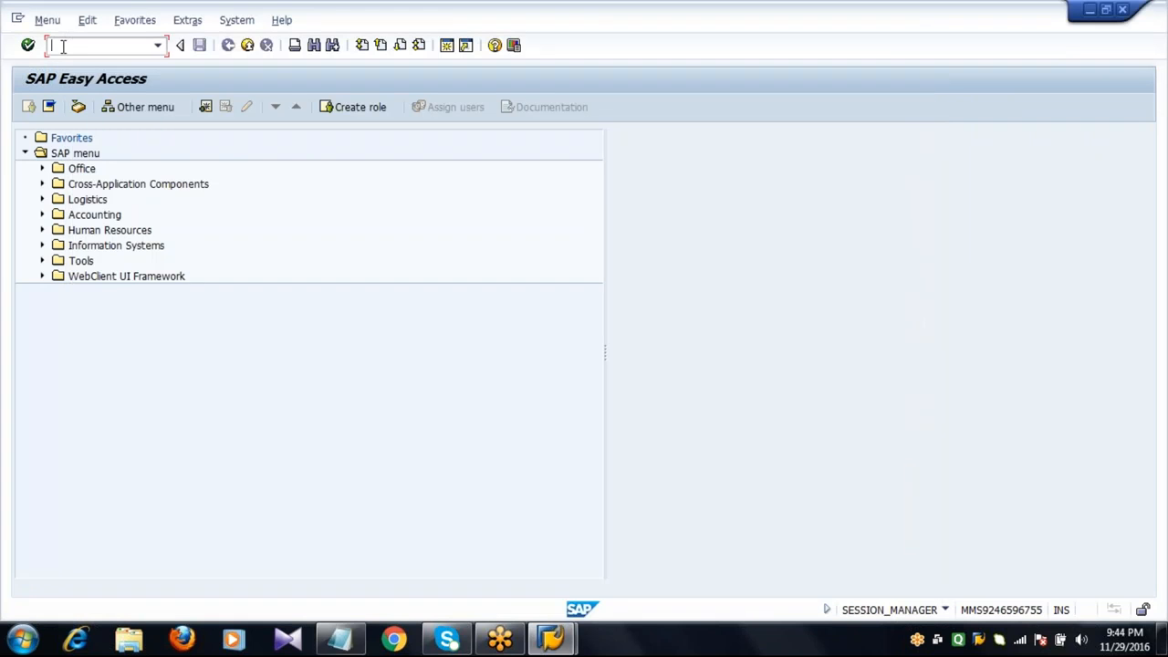
Open source list maintenance (ME01) for material 6053 in plant 2011.
text(ME01)
key(Return)
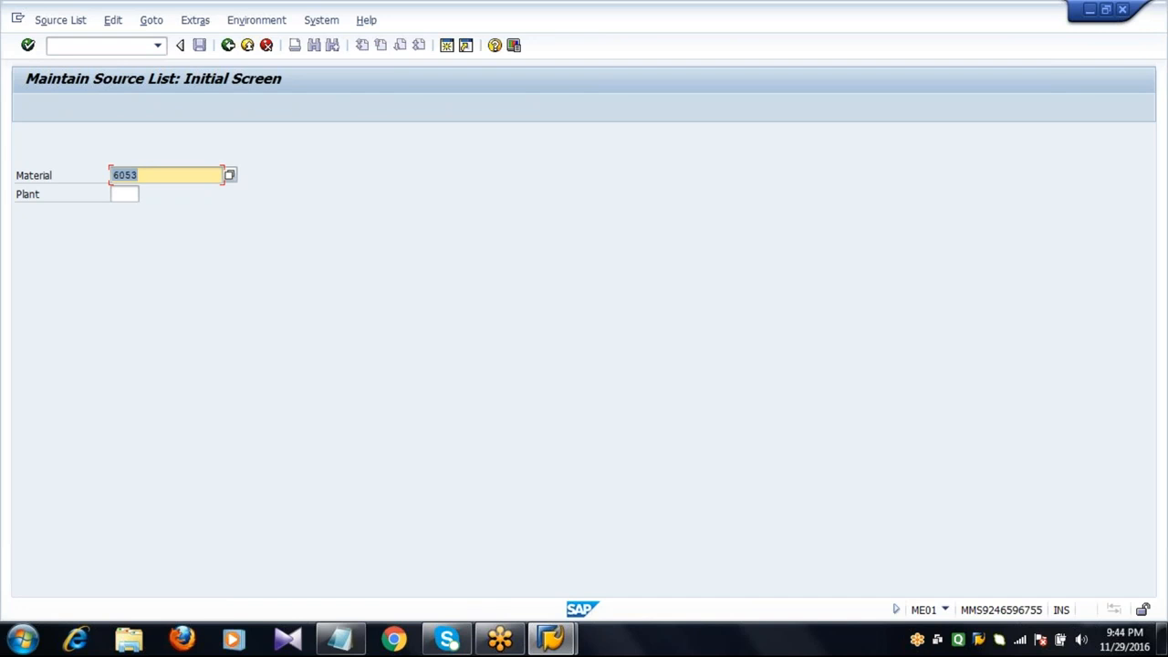
click(124, 194)
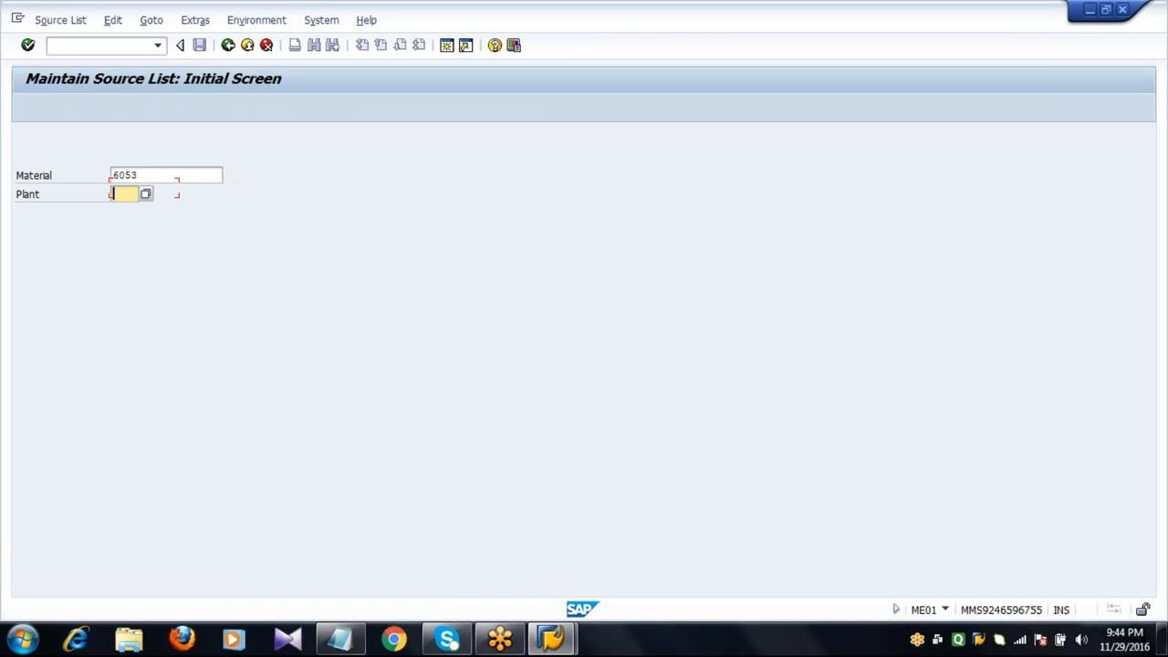
text(2011)
key(Return)
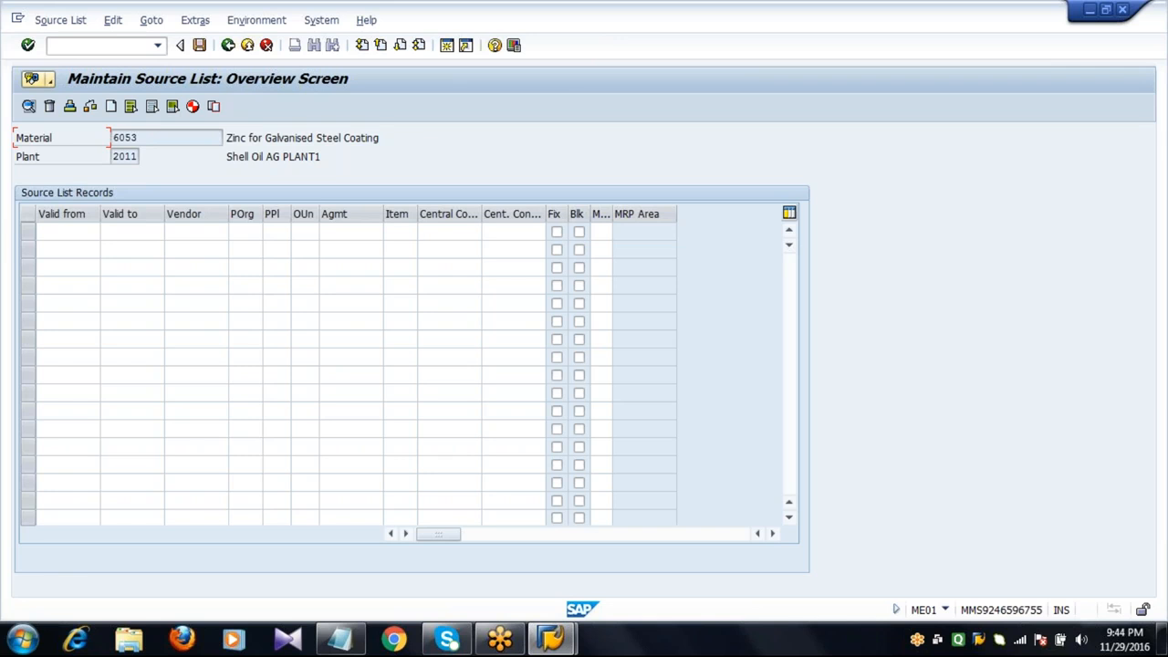
Add a source list record valid from 29.11.2016 to 29.11.2017.
click(38, 232)
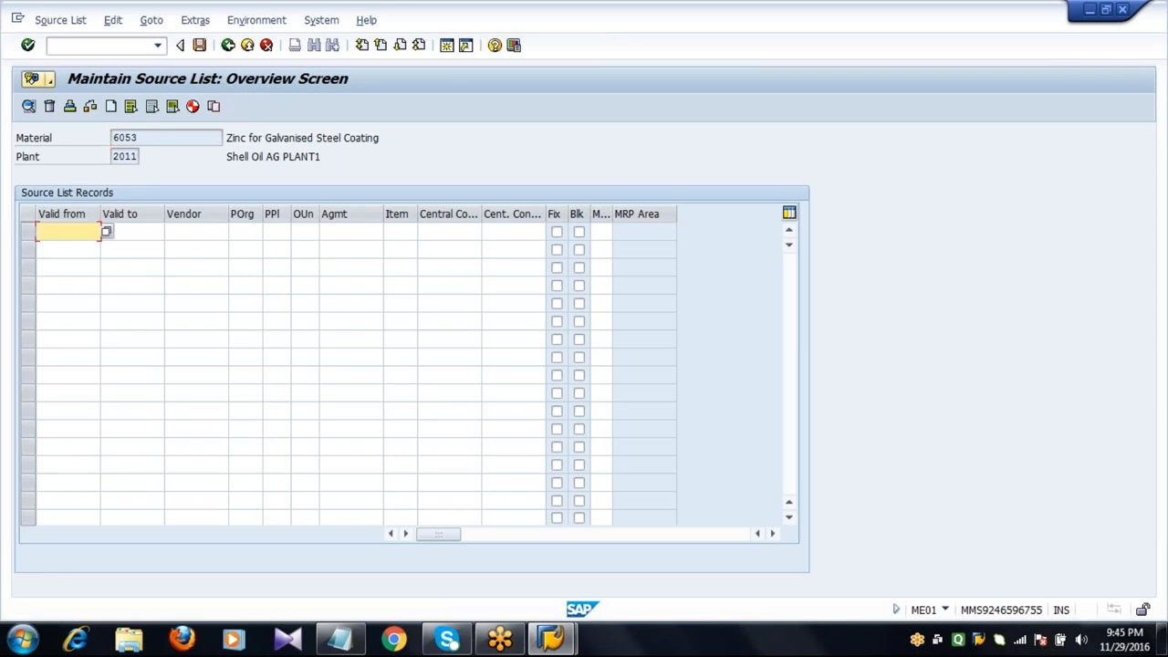
text(29.11.2016)
key(Tab)
text(29)
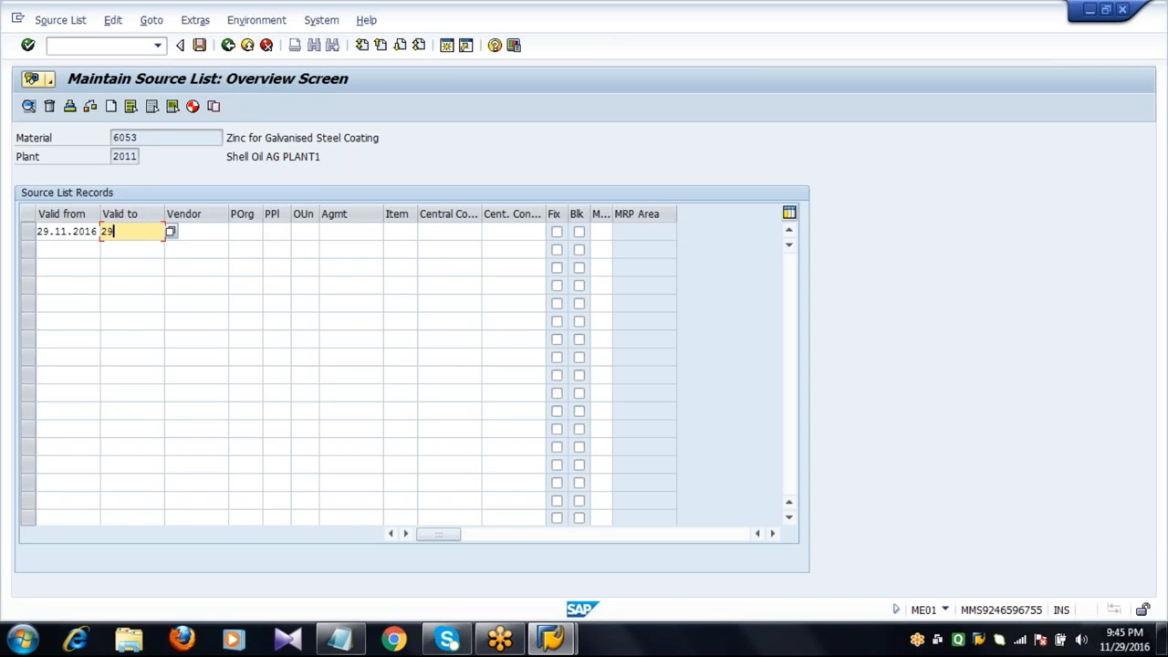
text(.11.2017)
key(Tab)
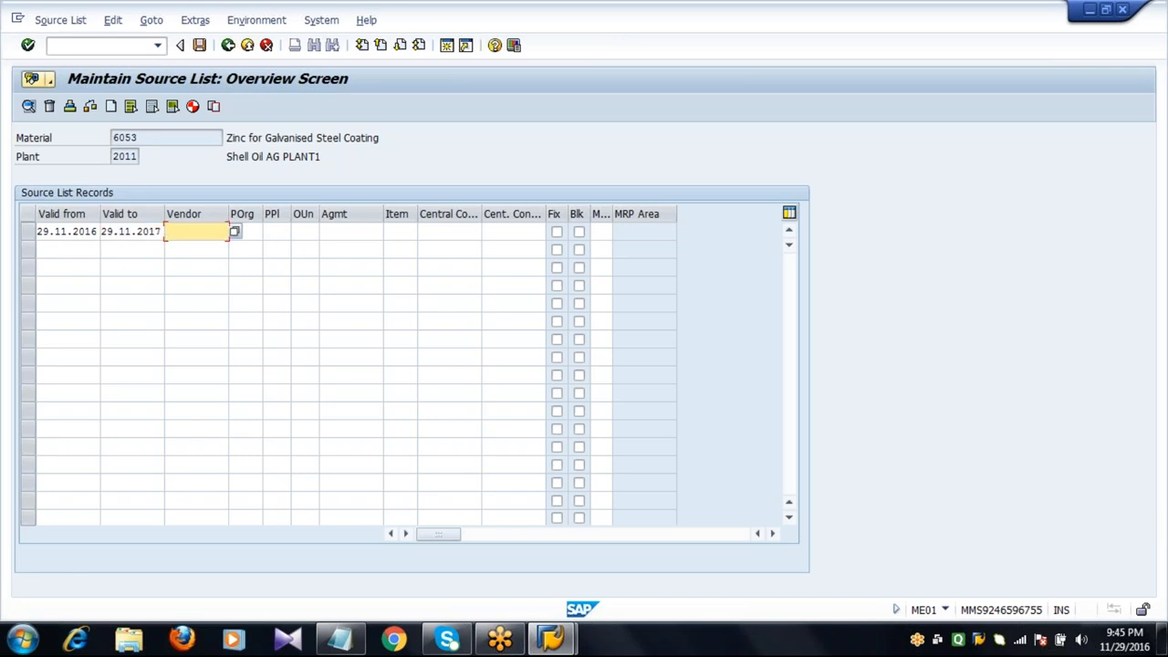
Enter vendor 2201 and purchasing organization 2011 for the record and confirm the entries.
text(2201)
key(Tab)
text(20)
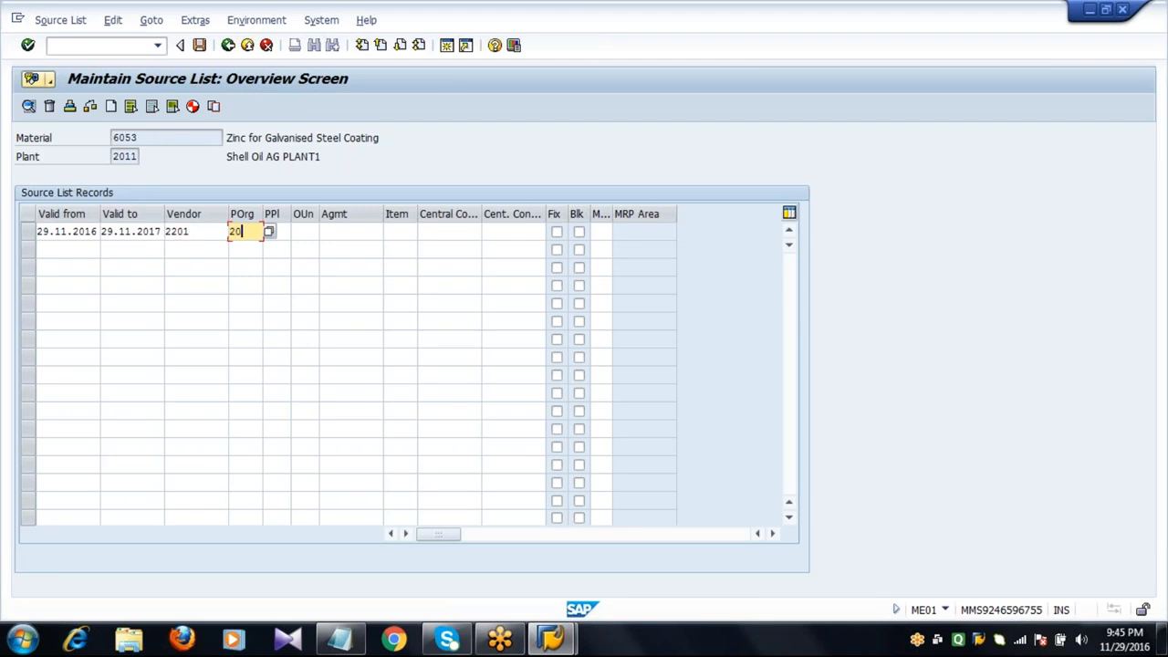
text(11)
click(96, 231)
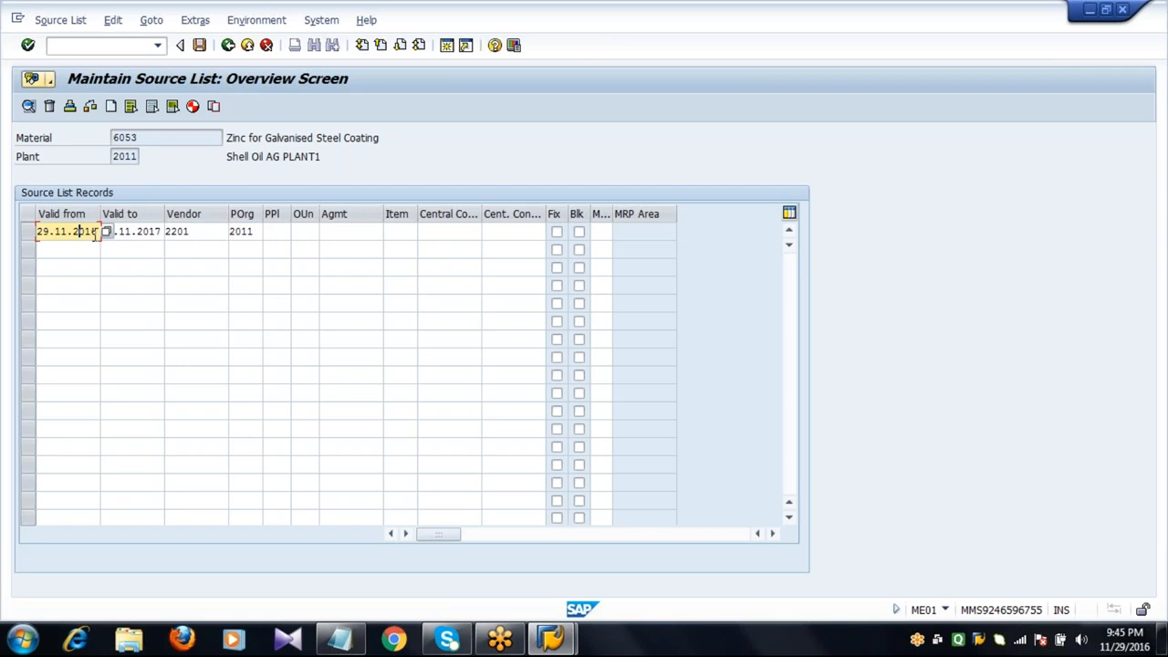
click(141, 248)
click(197, 233)
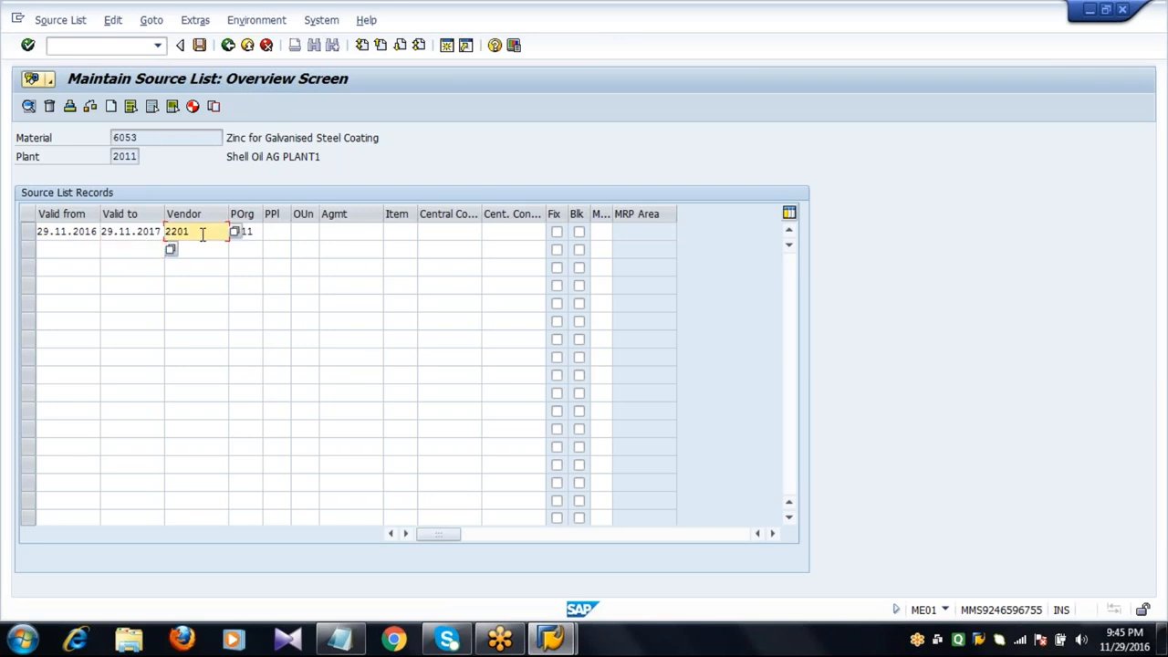
click(259, 233)
key(Return)
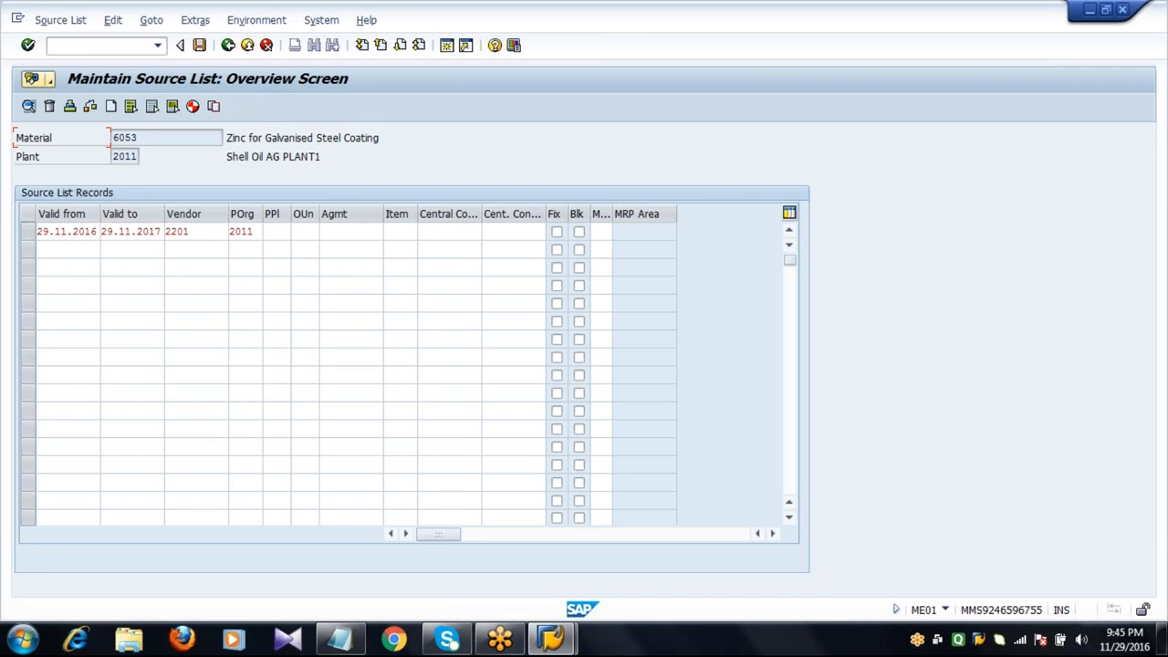
Review the source list record's fields and the rows below it.
click(151, 138)
click(80, 235)
click(134, 248)
click(199, 235)
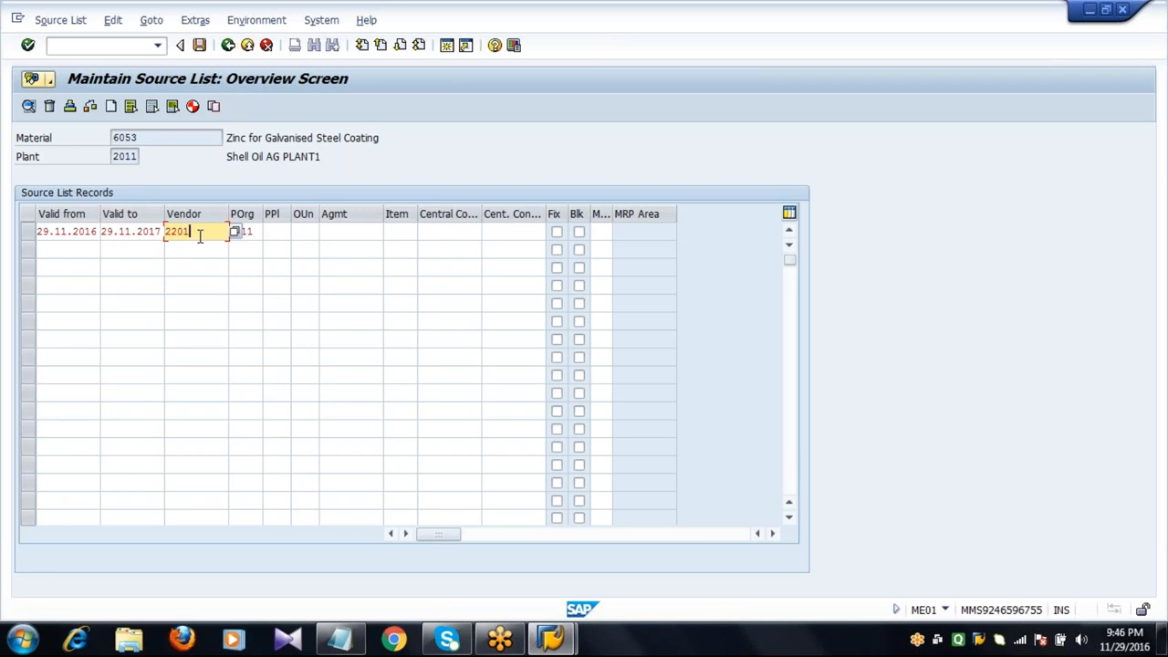
click(86, 252)
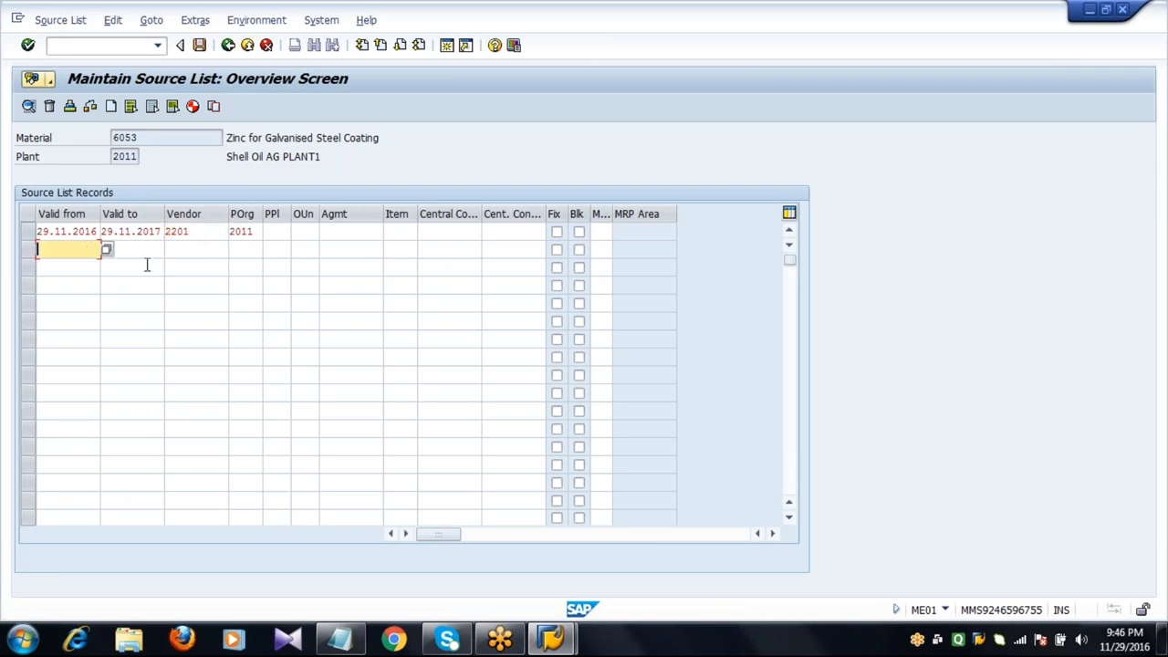
click(146, 255)
click(190, 253)
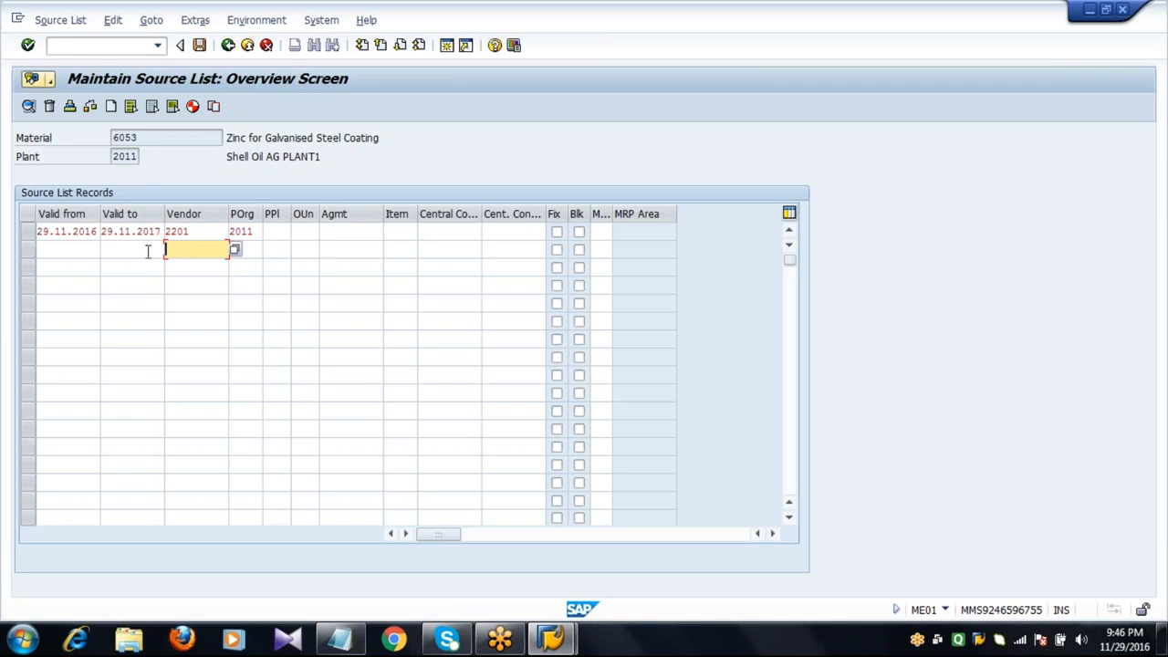
click(198, 232)
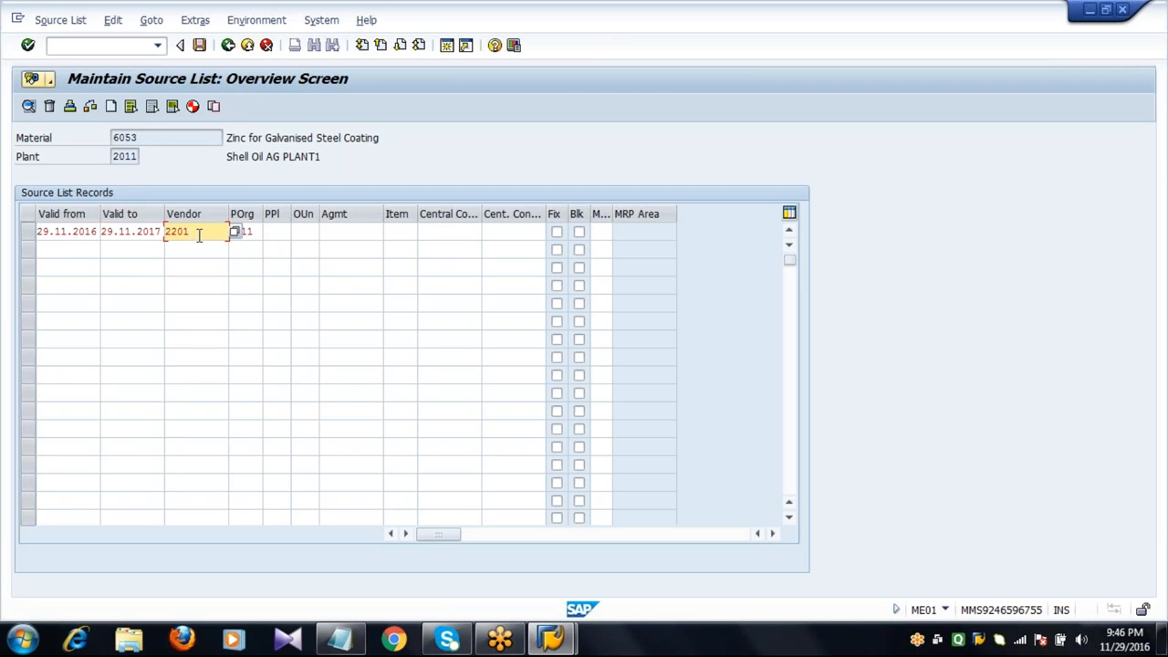
drag(198, 235, 149, 242)
click(200, 232)
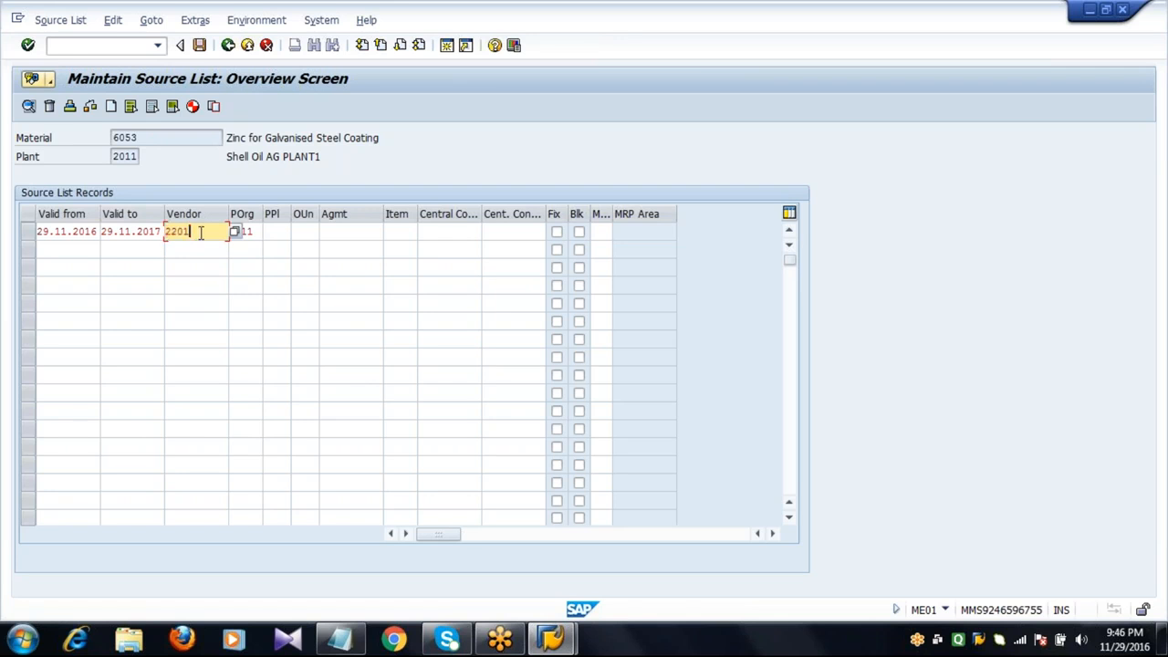
Save the source list and exit the transaction.
click(199, 46)
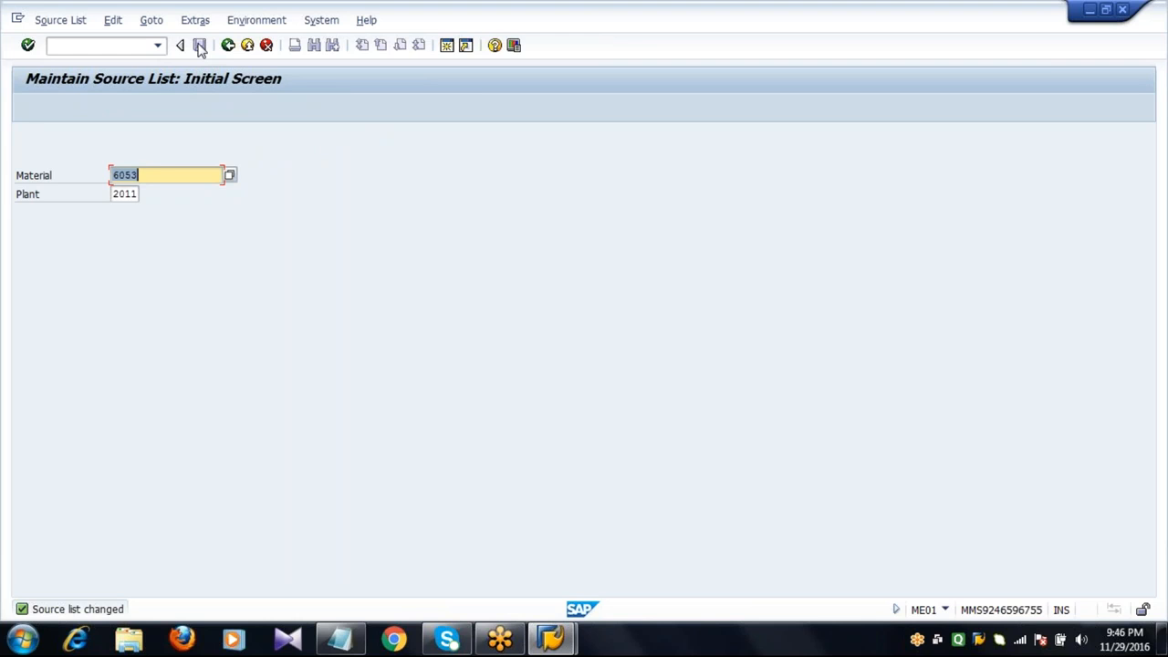
click(228, 45)
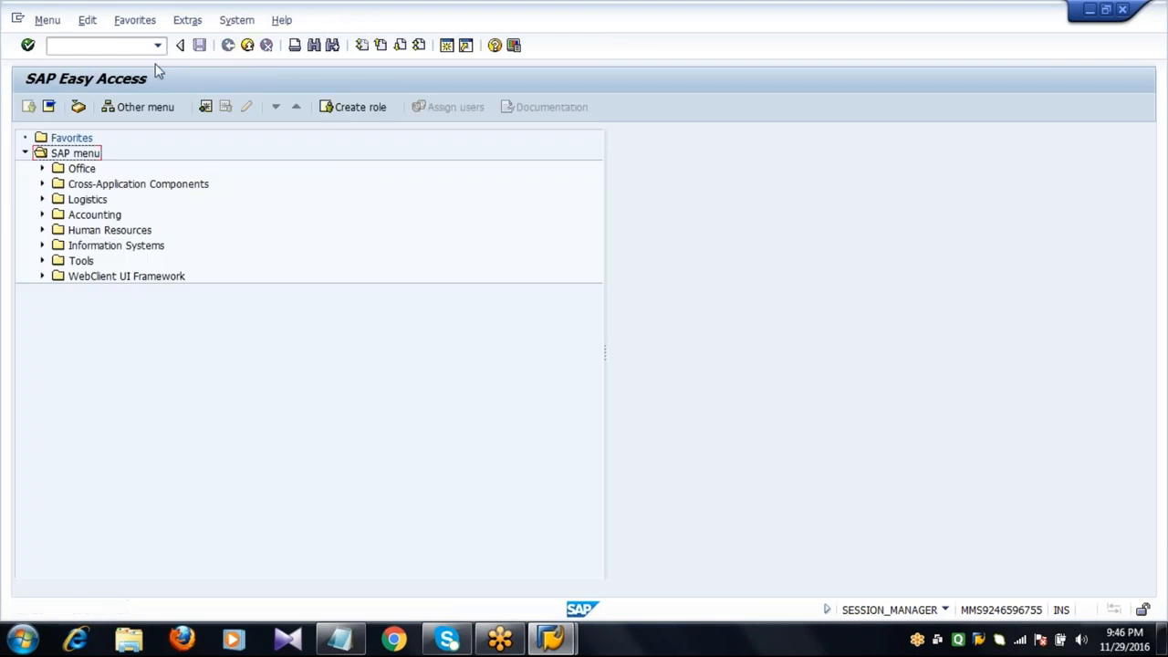
Start creating a purchase order (ME21N) for vendor 2201.
click(128, 45)
text(ME21N)
key(Return)
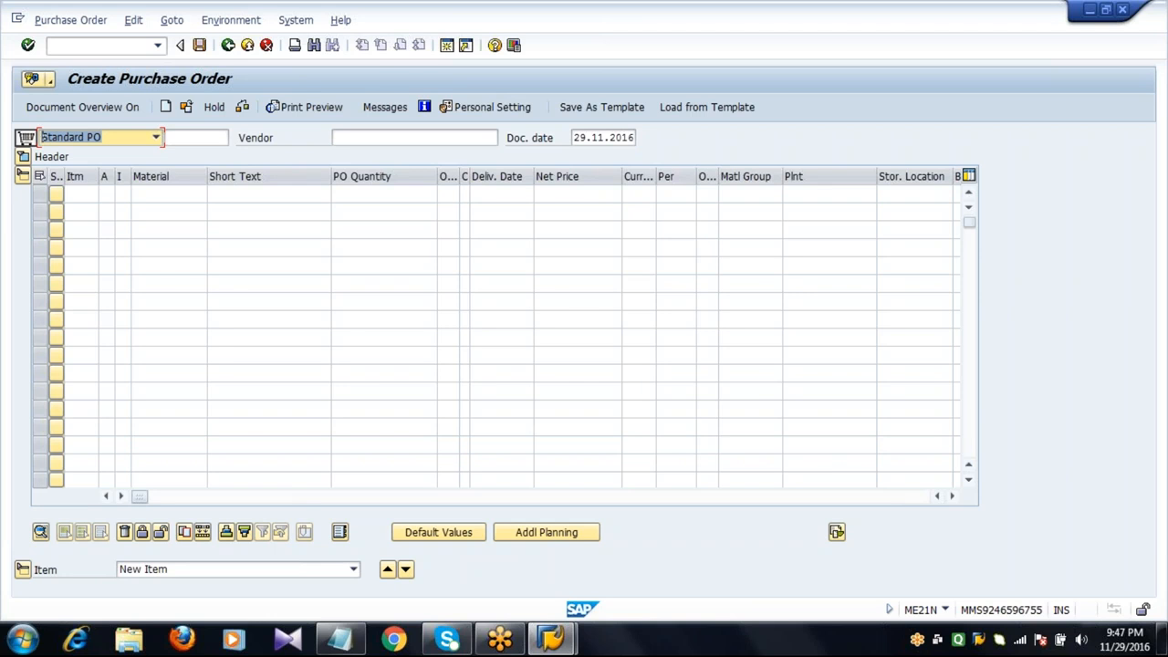
click(355, 139)
text(220)
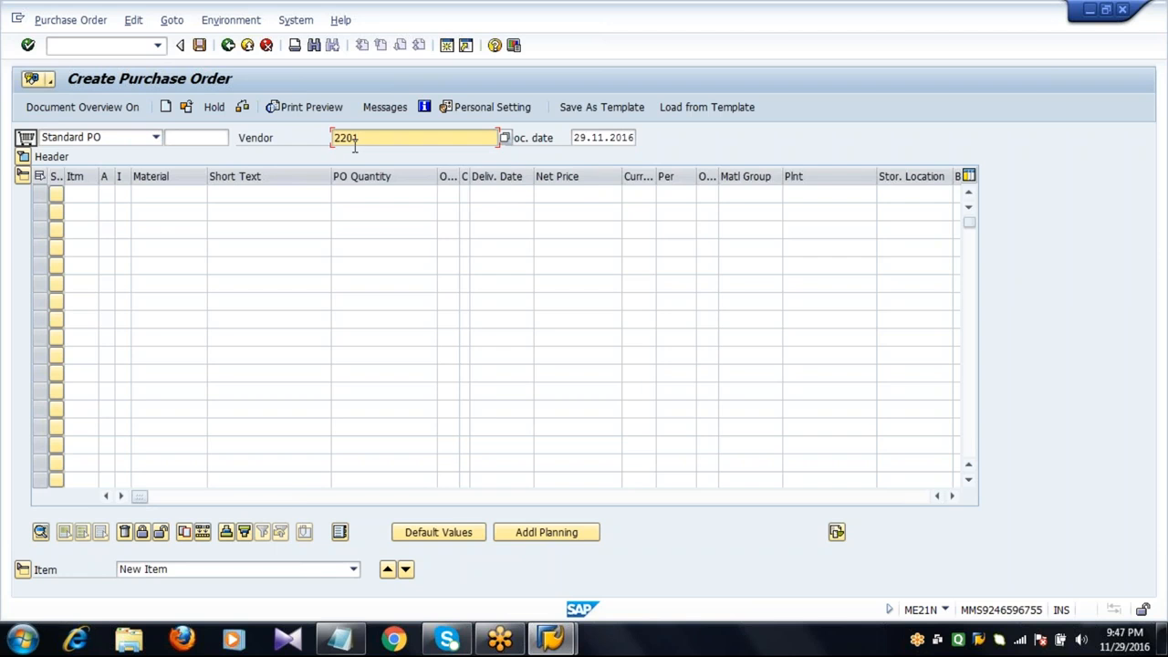
text(1)
key(Return)
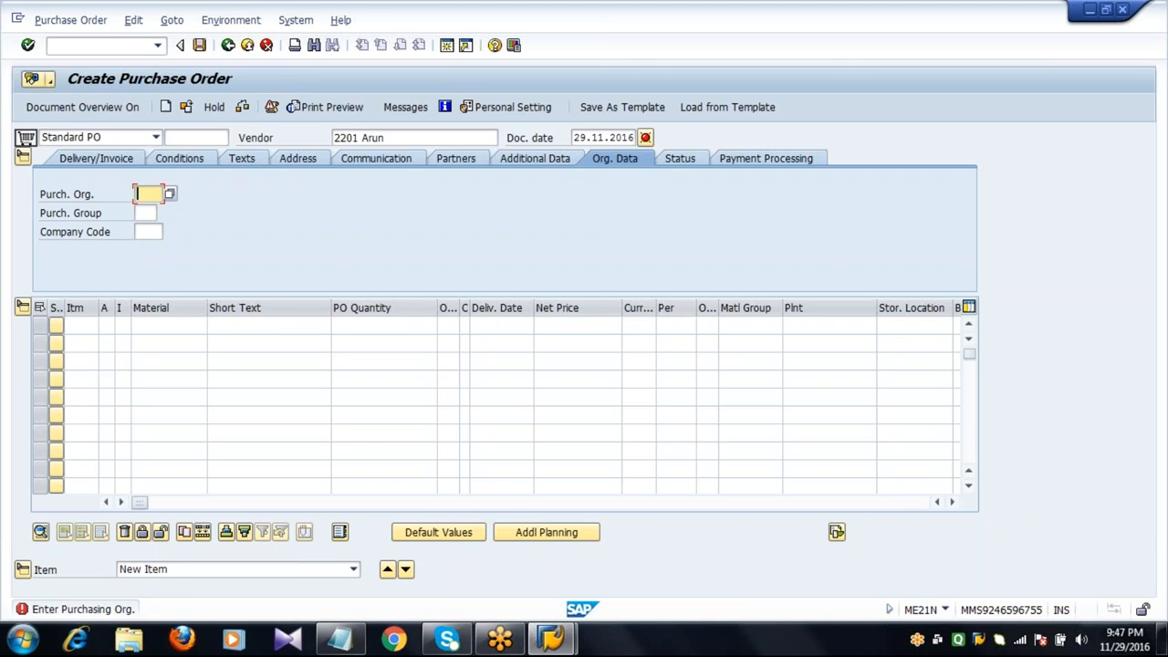
Set purchasing organization 2011, purchasing group 222 and company code 2001 in the header.
text(2011)
key(Tab)
text(222)
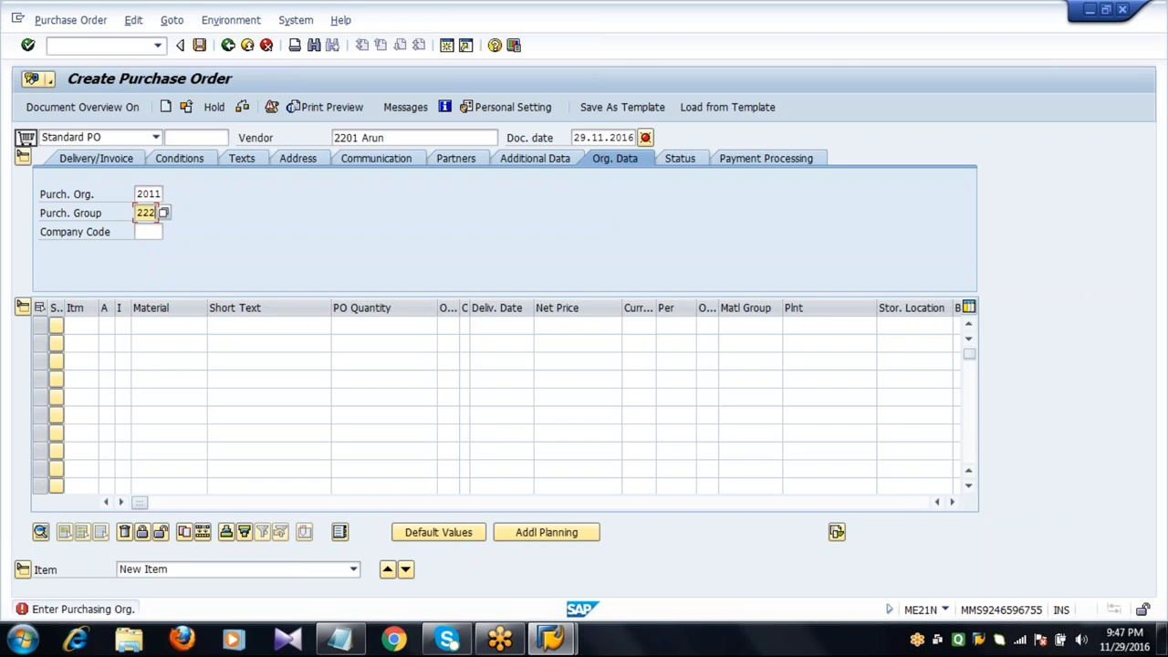
key(Tab)
text(2001)
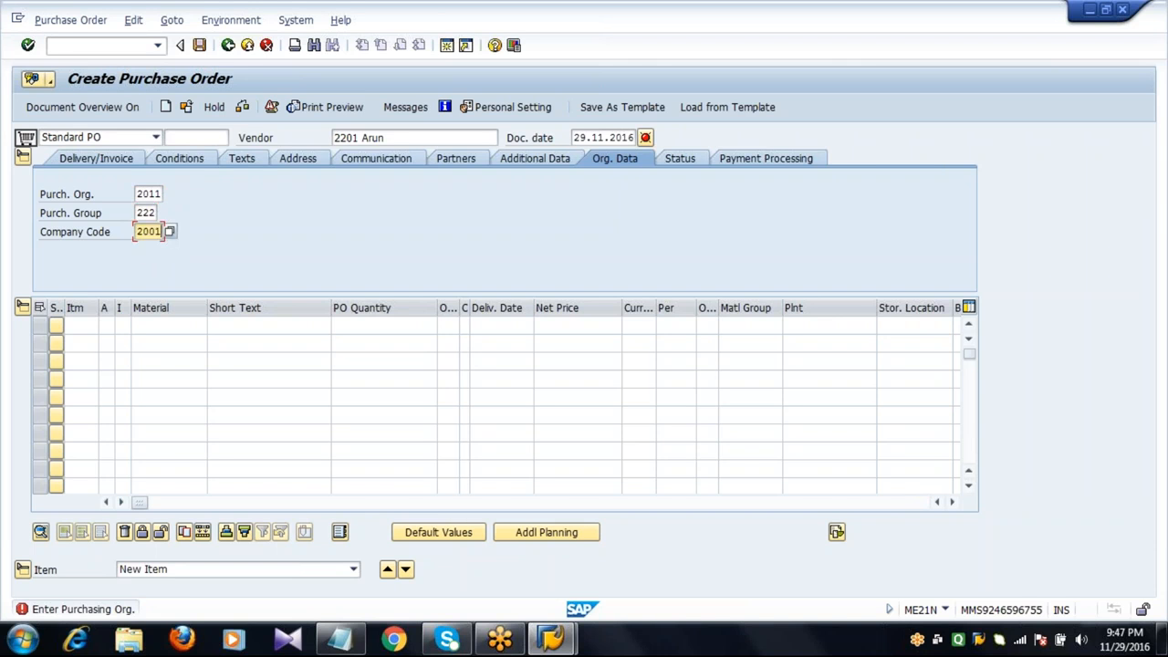
Add an item for material 6053 with quantity 10 and net price 100.
click(139, 325)
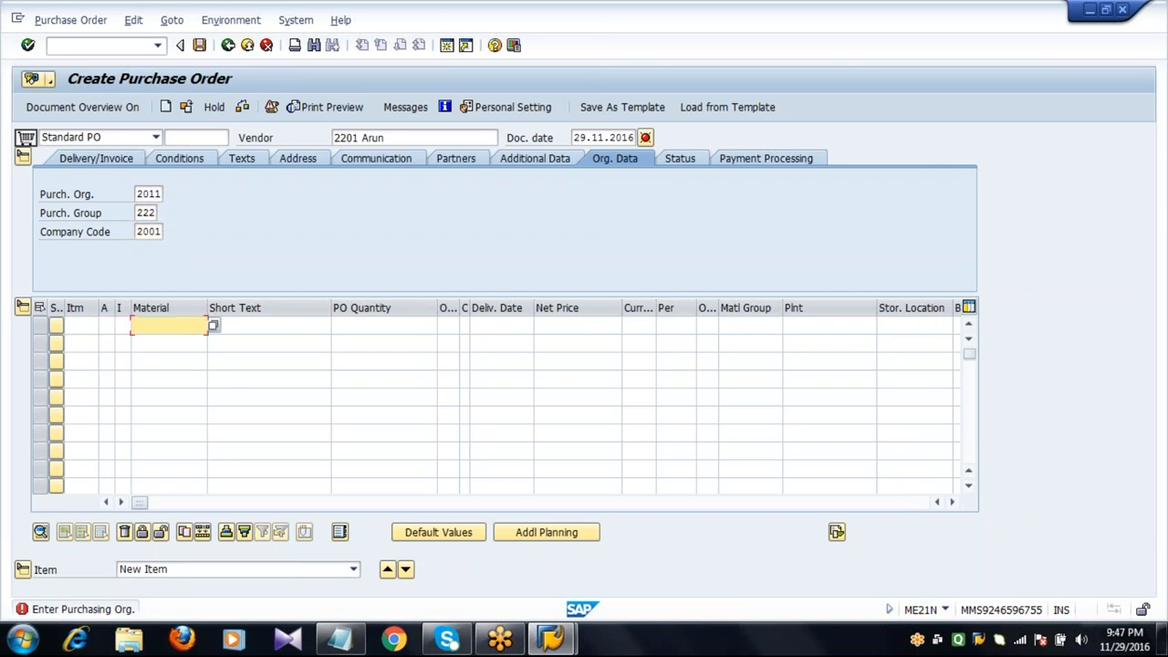
text(6)
key(Down)
key(Return)
key(Tab)
key(Tab)
text(1)
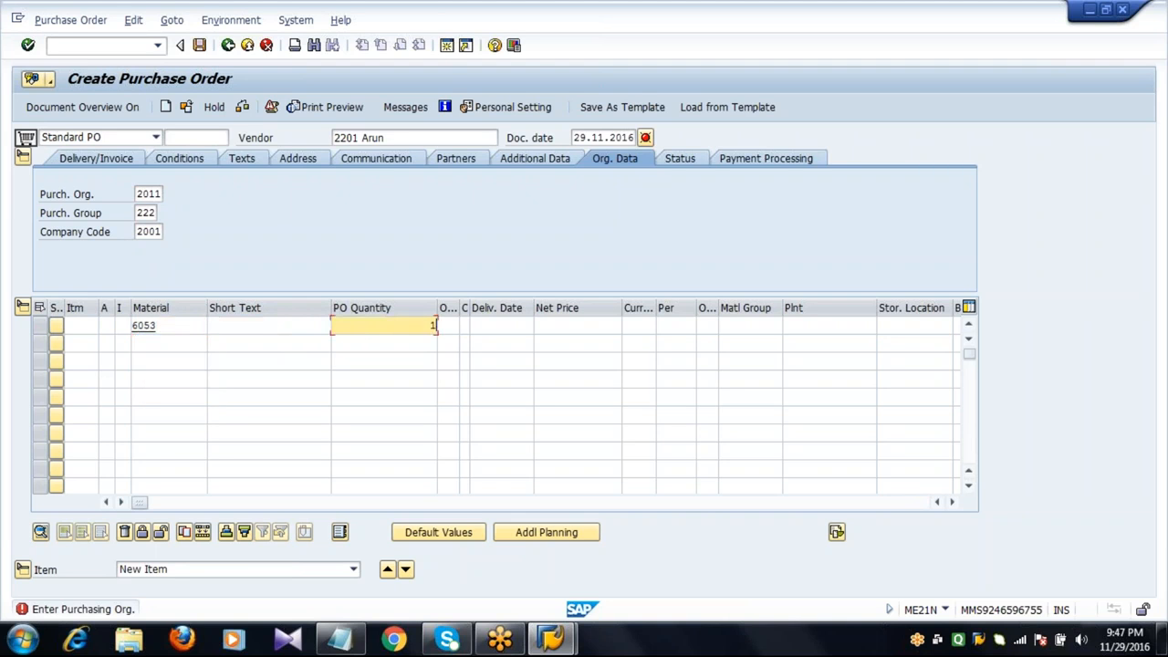
text(0)
key(Tab)
key(Tab)
key(Tab)
text(100)
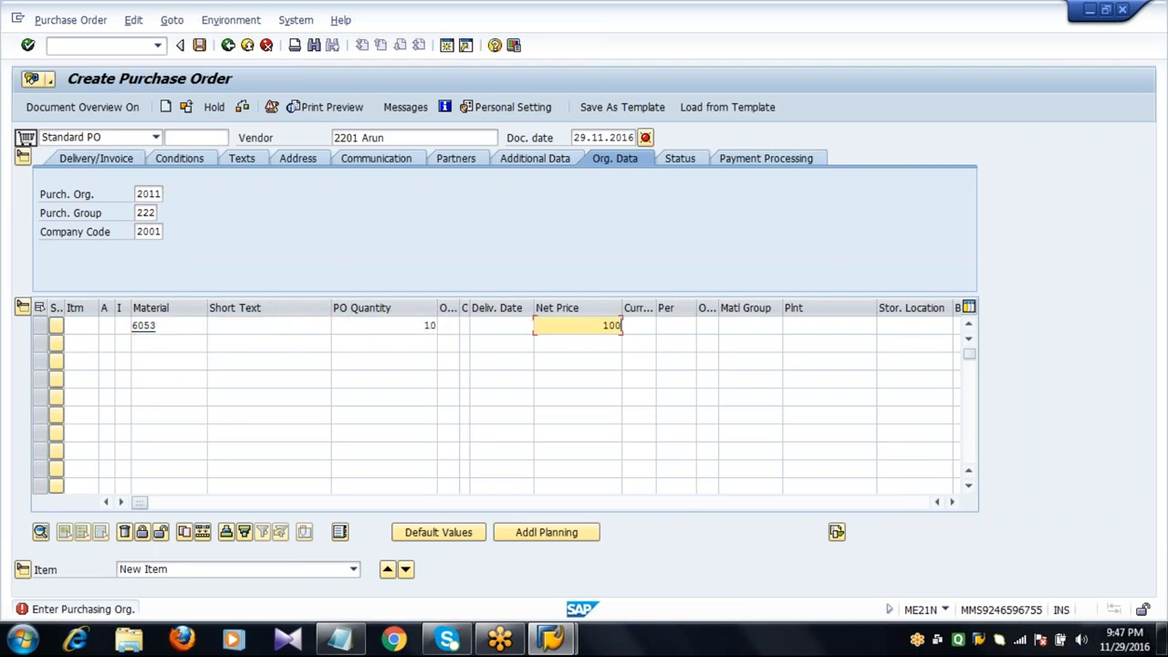
Set the item's currency to EUR, plant 2011 and storage location 0001, then confirm.
key(Tab)
text(EUR)
key(Tab)
key(Tab)
key(Tab)
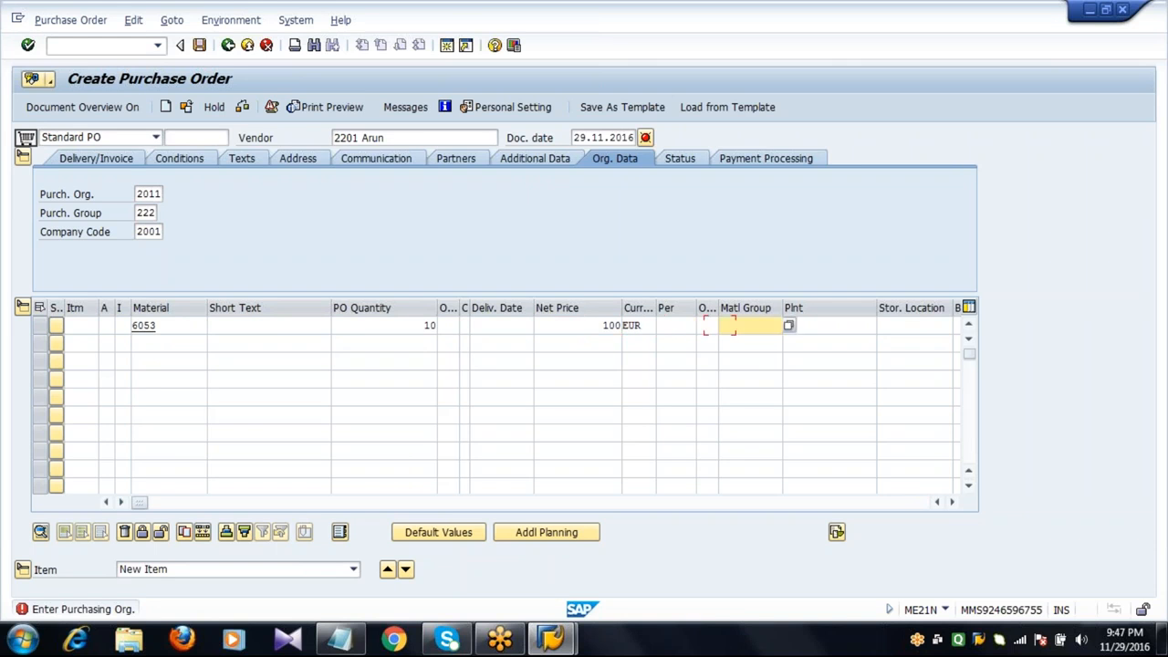
key(Tab)
text(2011)
key(Tab)
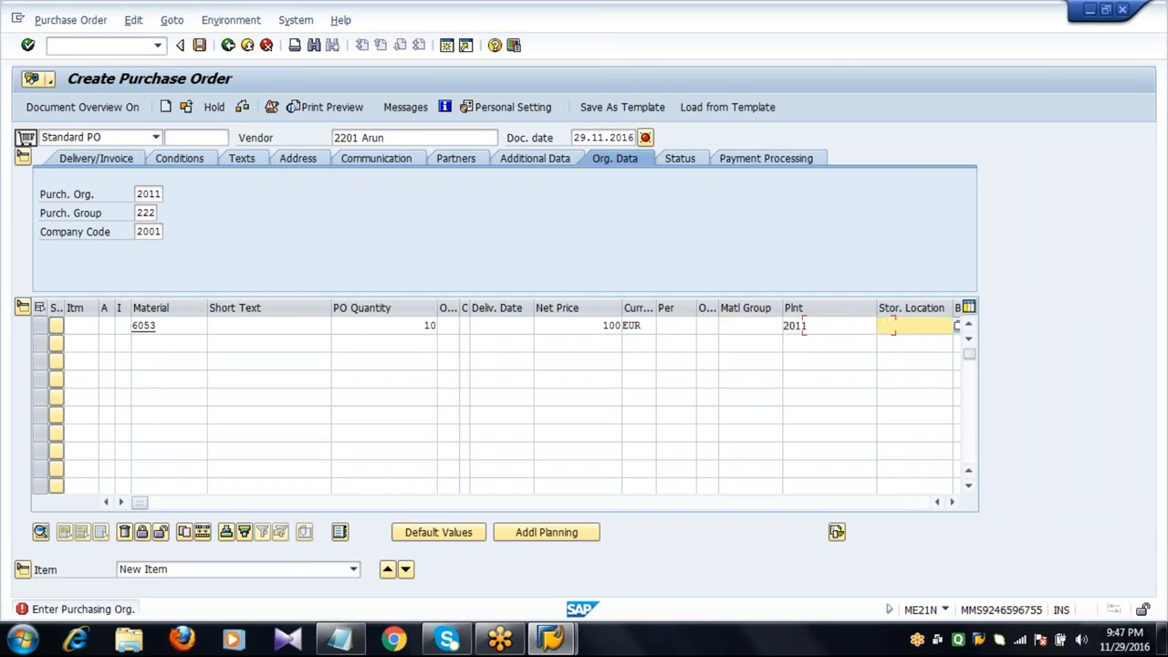
text(0001)
key(Return)
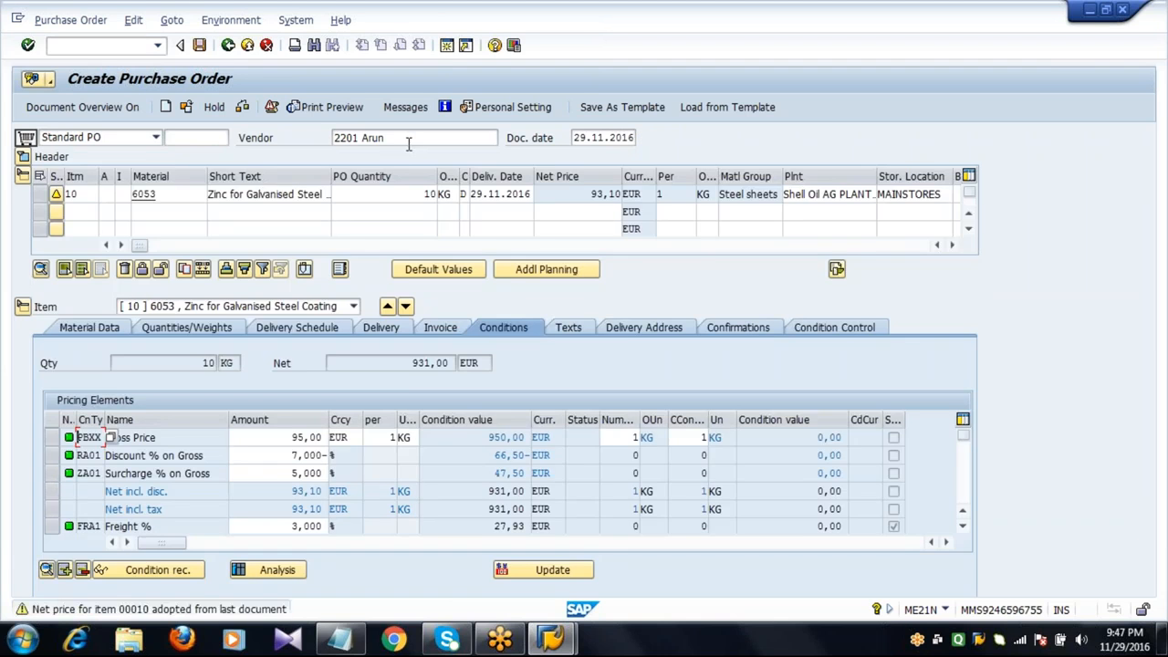
Change the purchase order vendor to 2202 and confirm.
click(409, 144)
key(Return)
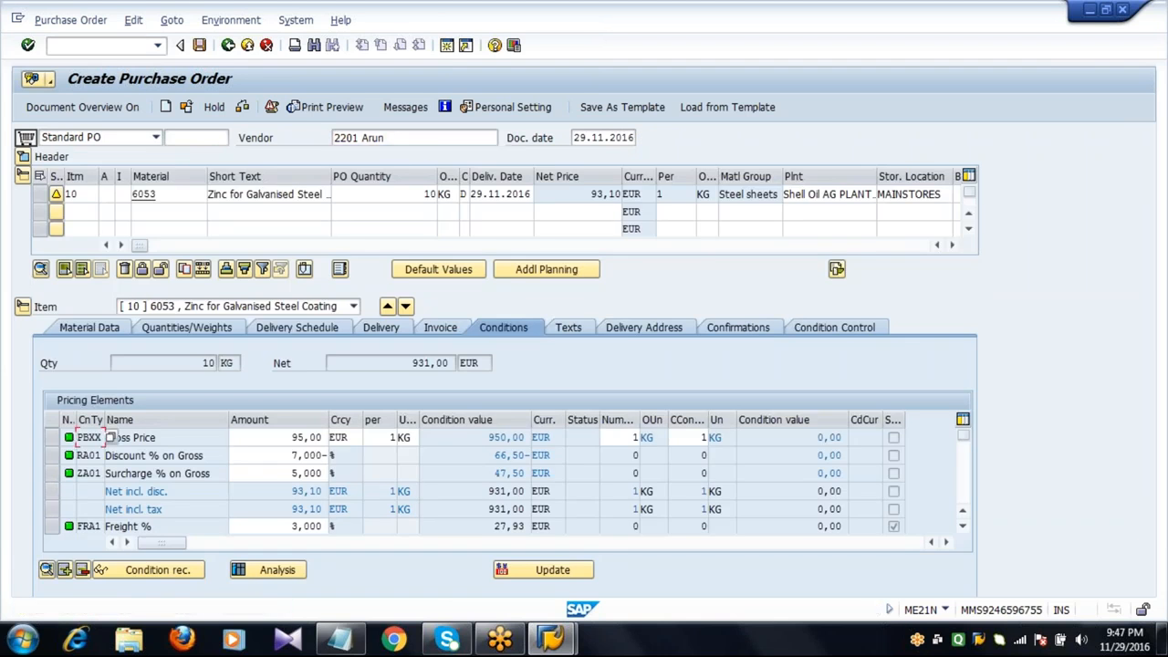
click(398, 137)
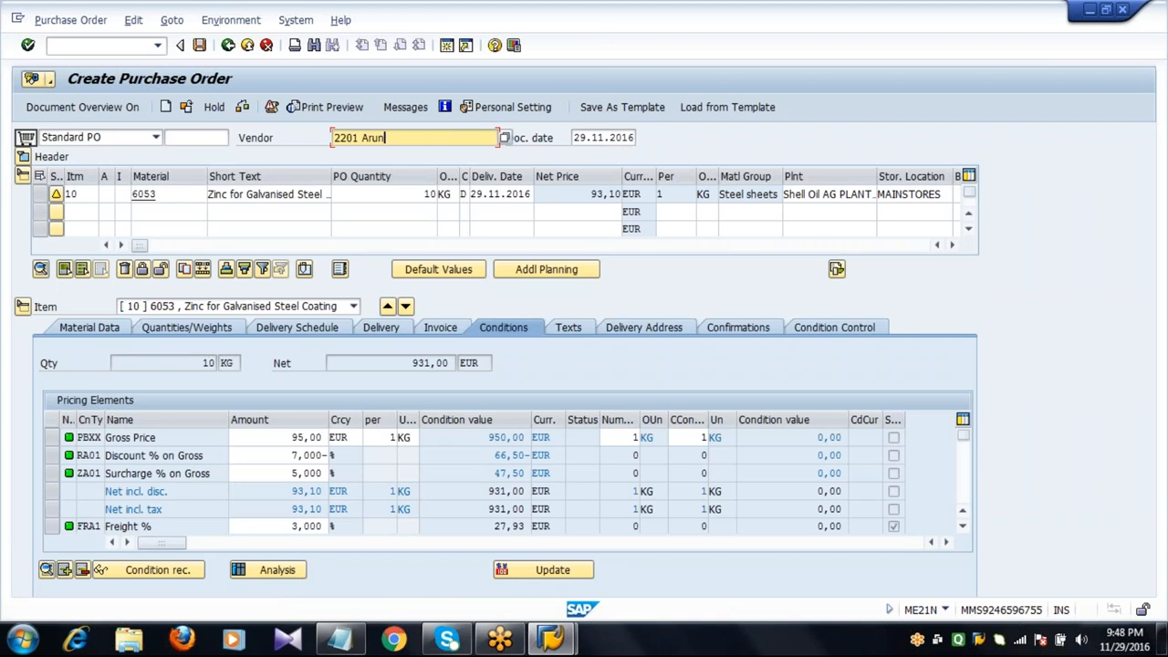
key(BackSpace)
key(BackSpace)
key(BackSpace)
key(BackSpace)
key(BackSpace)
key(BackSpace)
text(2)
key(Return)
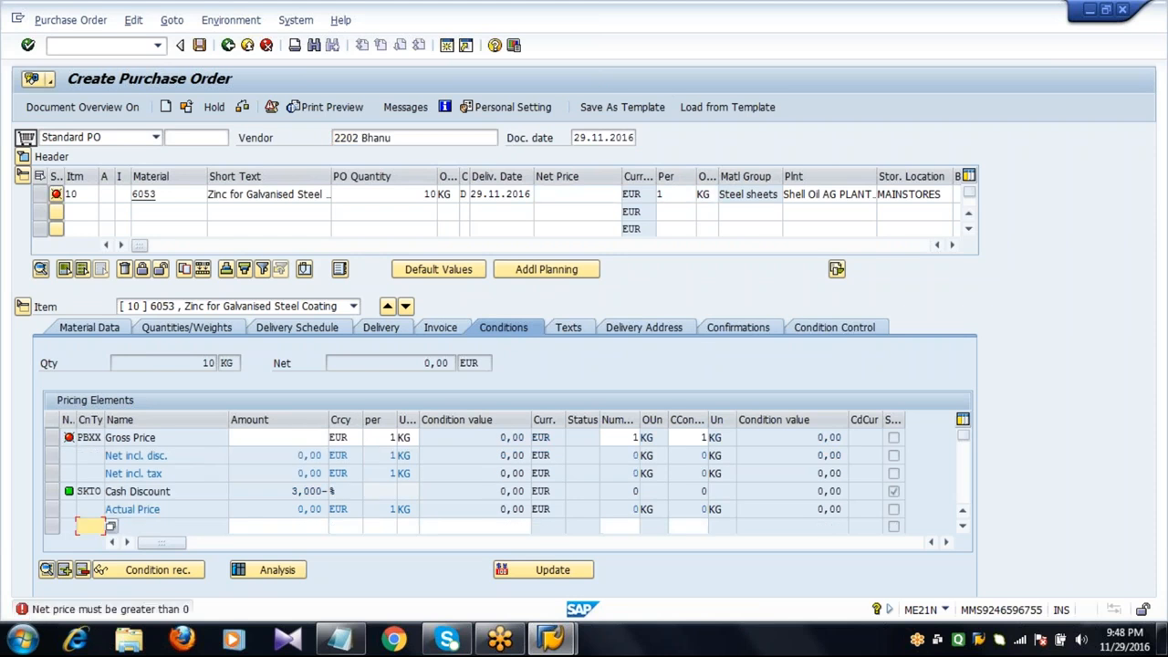
Enter 100 as the item's net price and confirm.
click(580, 195)
text(1)
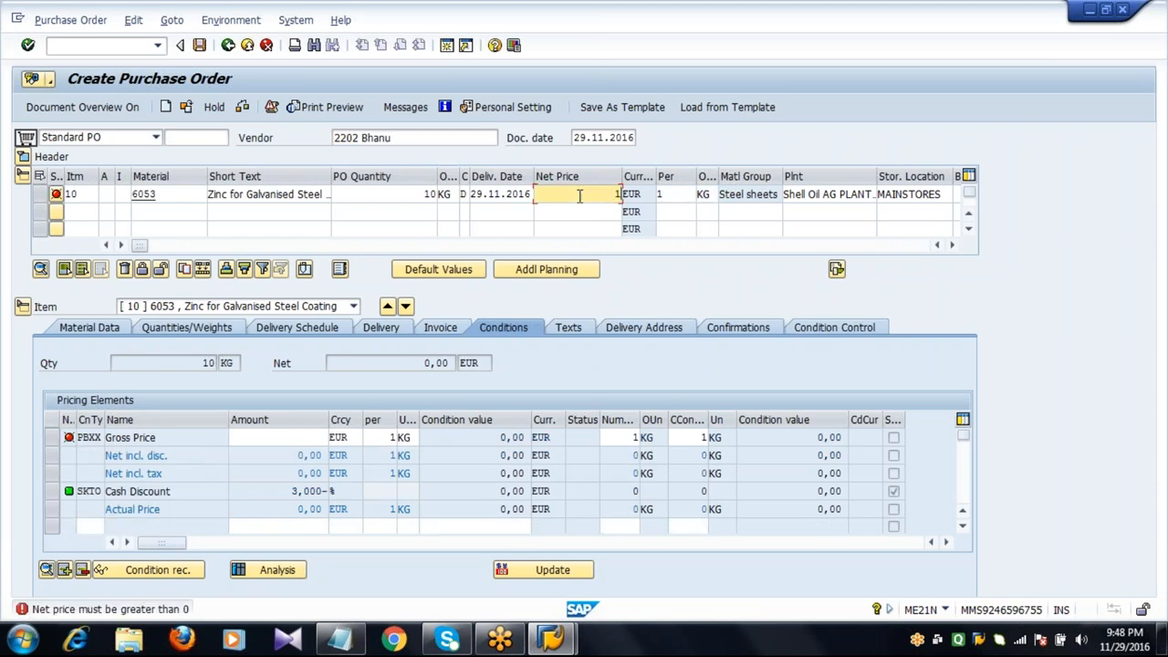
text(00)
key(Return)
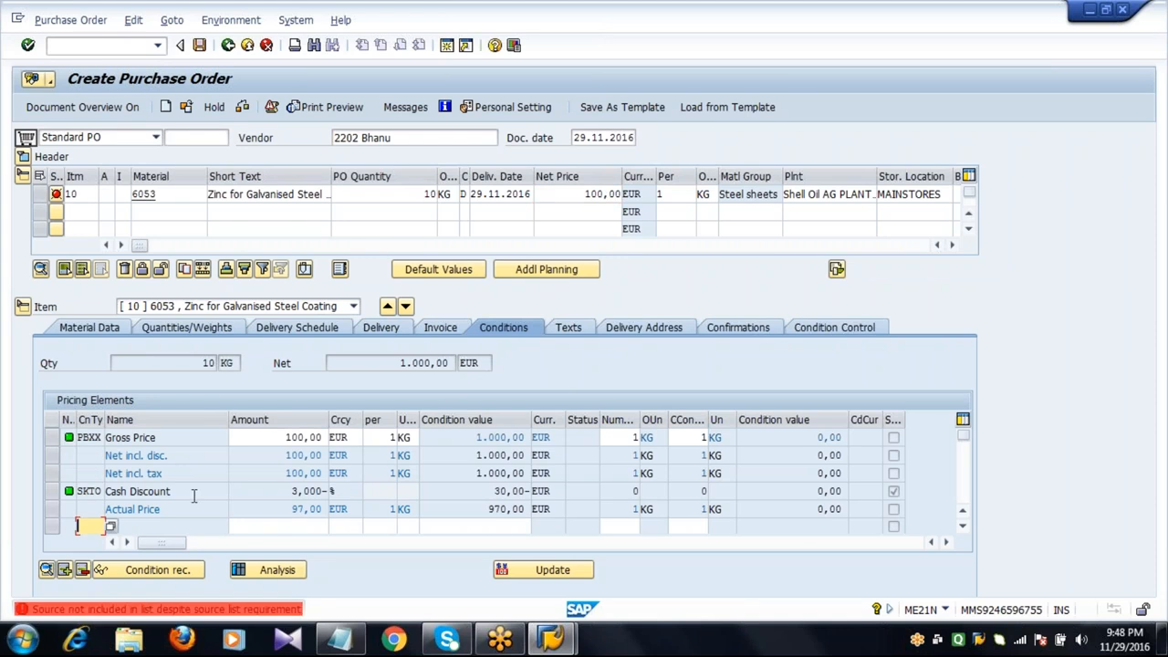
Open the error message's long text and close it.
click(104, 611)
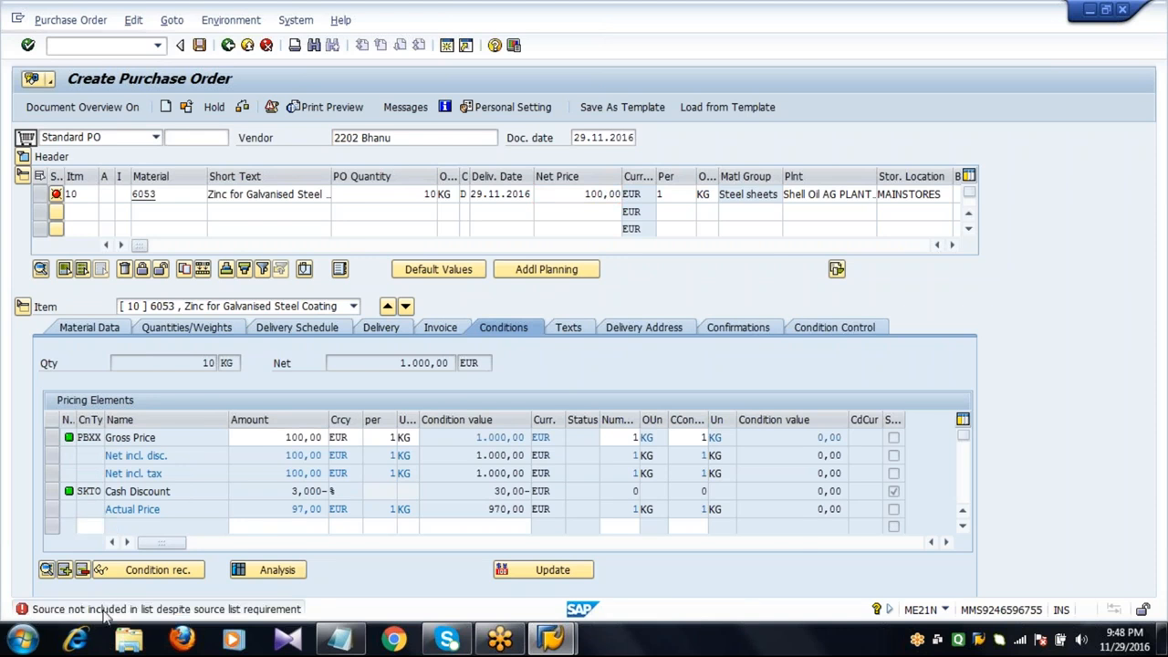
double_click(104, 610)
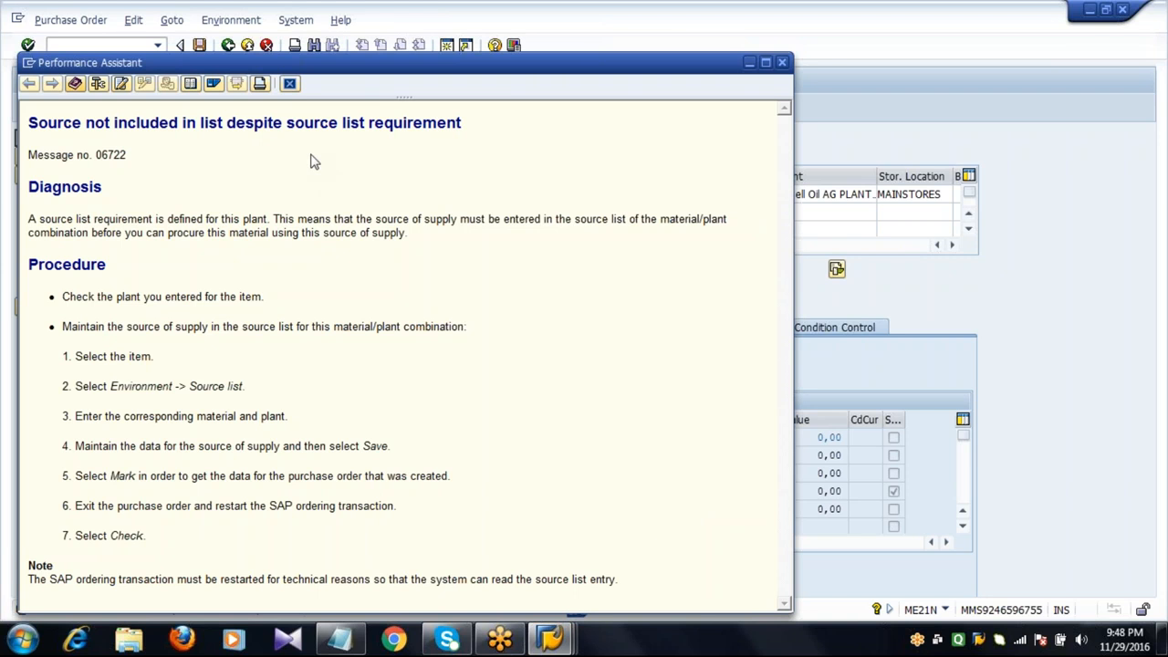
click(289, 83)
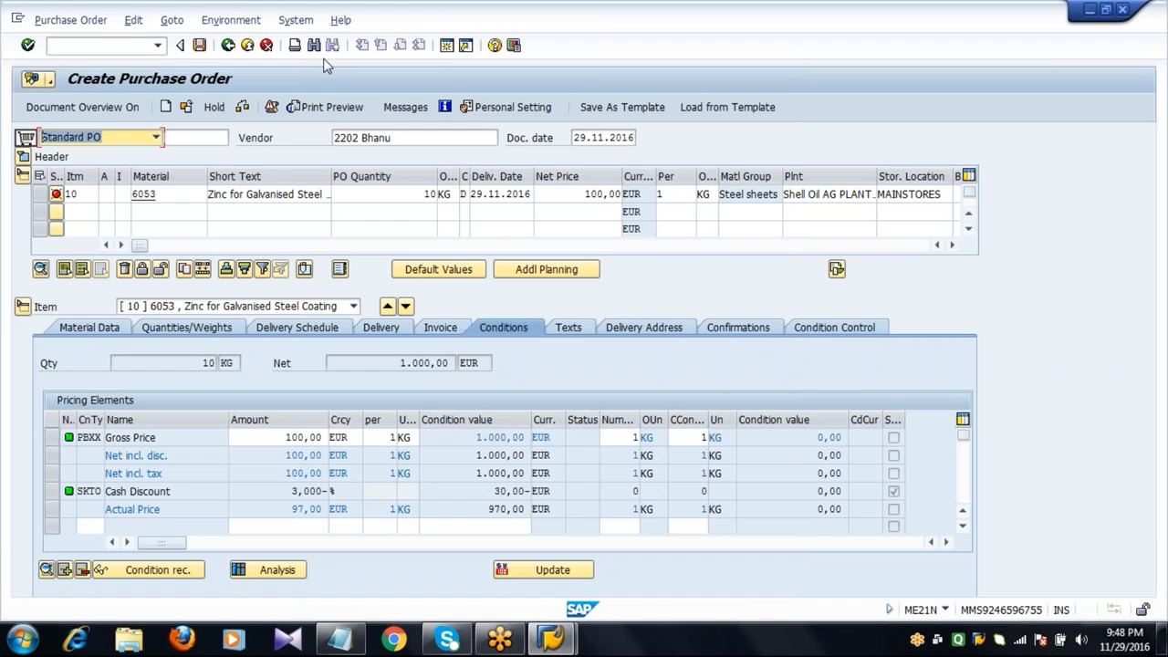
Change the purchase order vendor to 2203 and confirm.
click(412, 137)
key(BackSpace)
key(BackSpace)
key(BackSpace)
key(BackSpace)
key(BackSpace)
key(BackSpace)
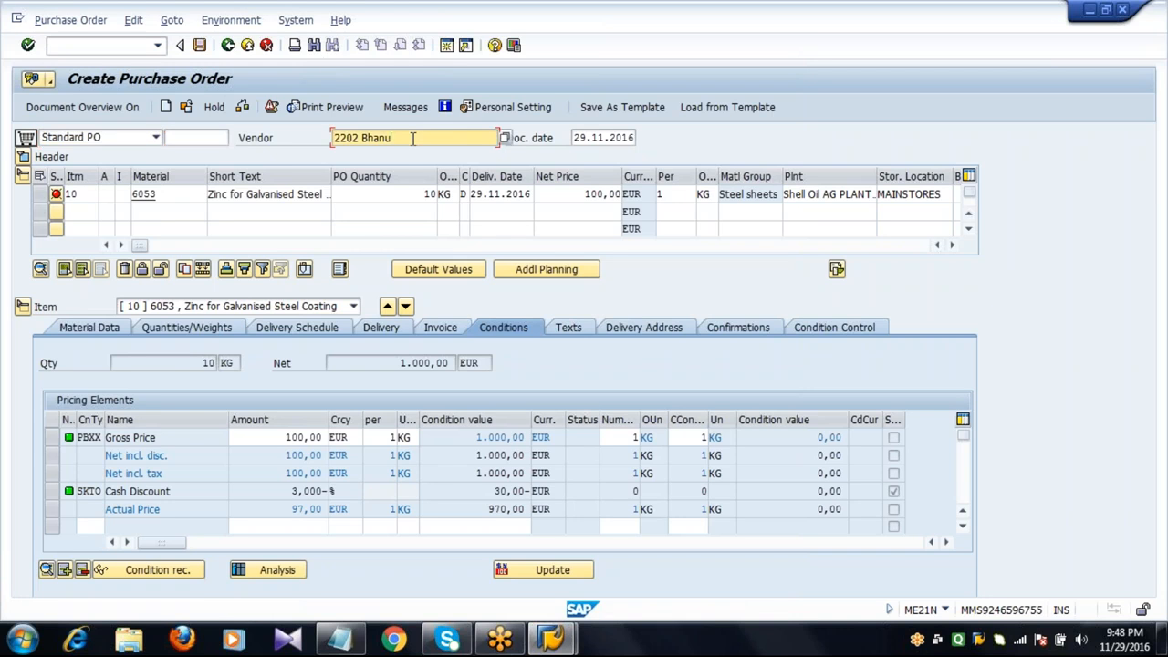
key(BackSpace)
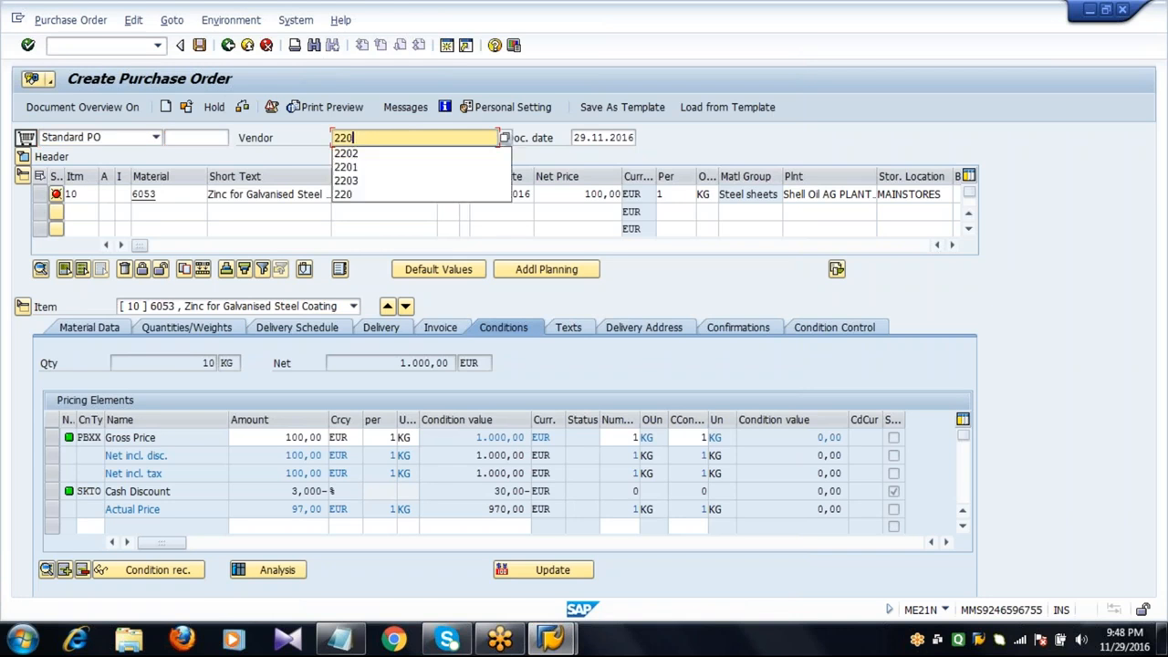
text(3)
key(Return)
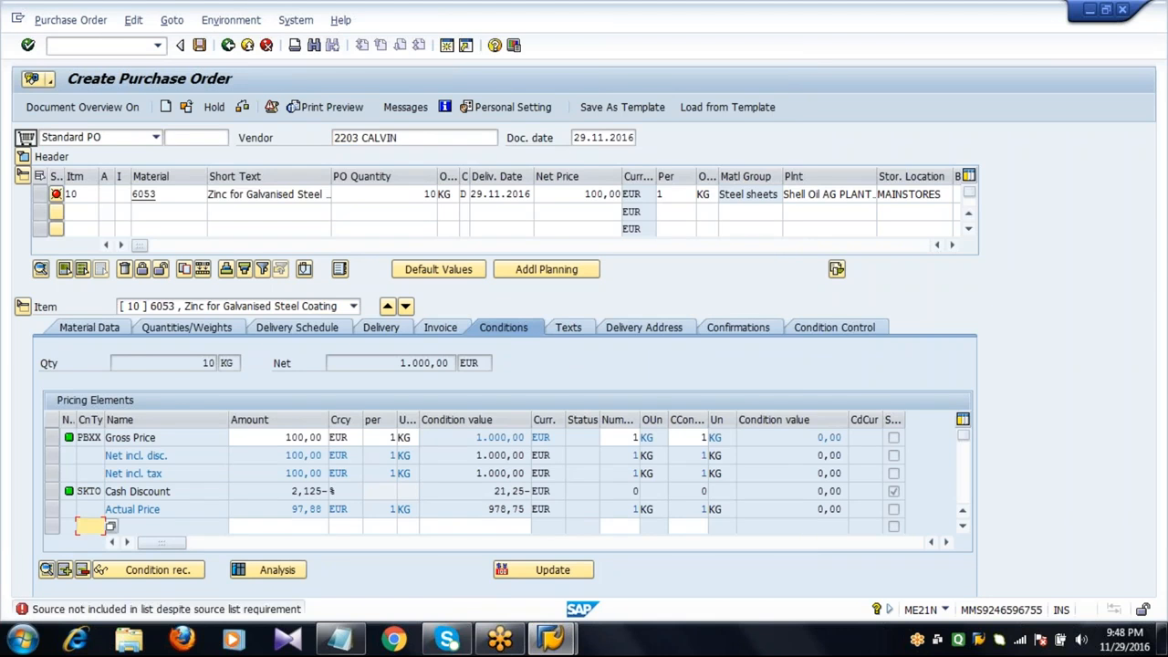
Change the purchase order vendor to 2201, confirm, and check the purchase order.
click(398, 137)
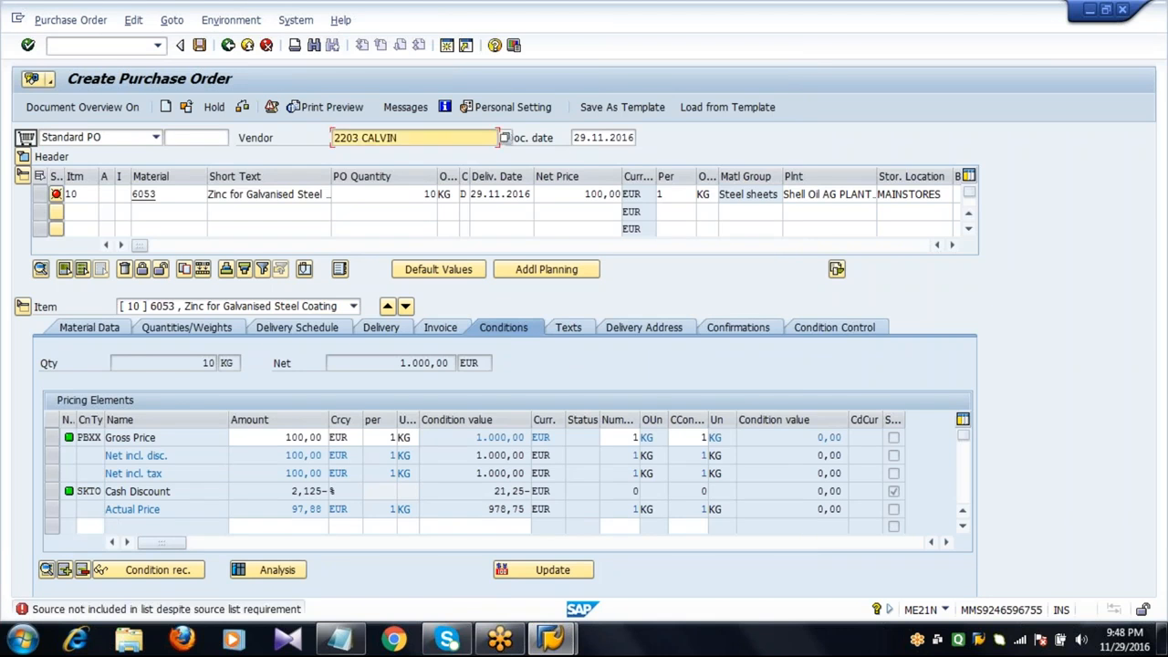
key(BackSpace)
key(BackSpace)
key(BackSpace)
key(BackSpace)
key(BackSpace)
key(BackSpace)
key(BackSpace)
key(BackSpace)
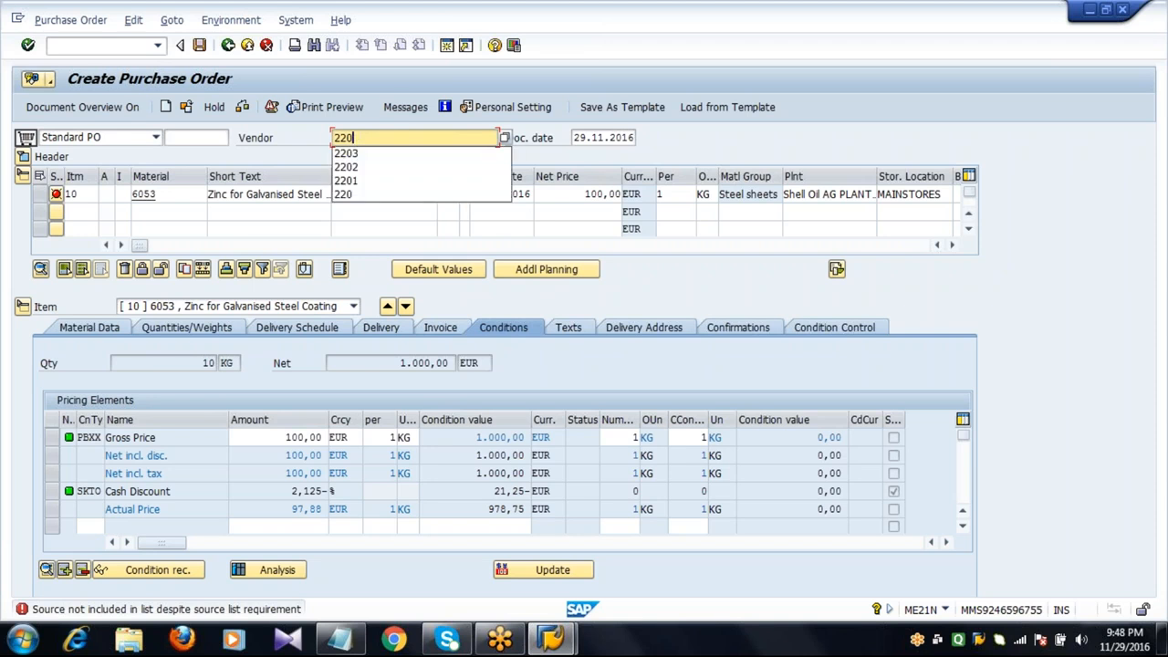
text(1)
key(Return)
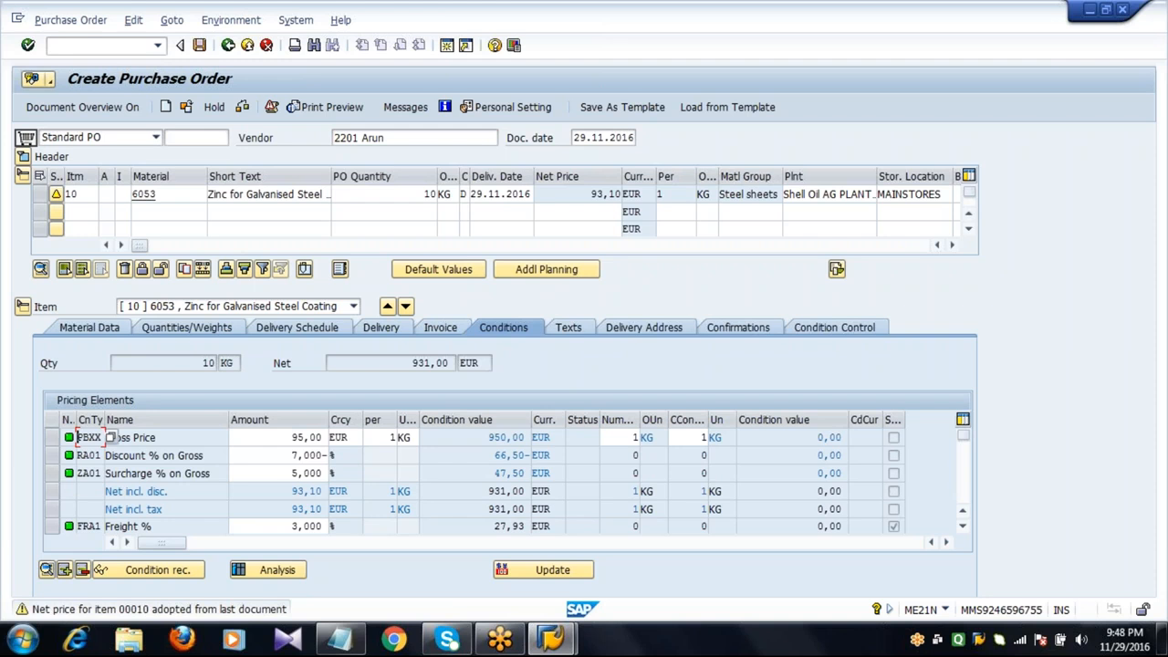
click(242, 108)
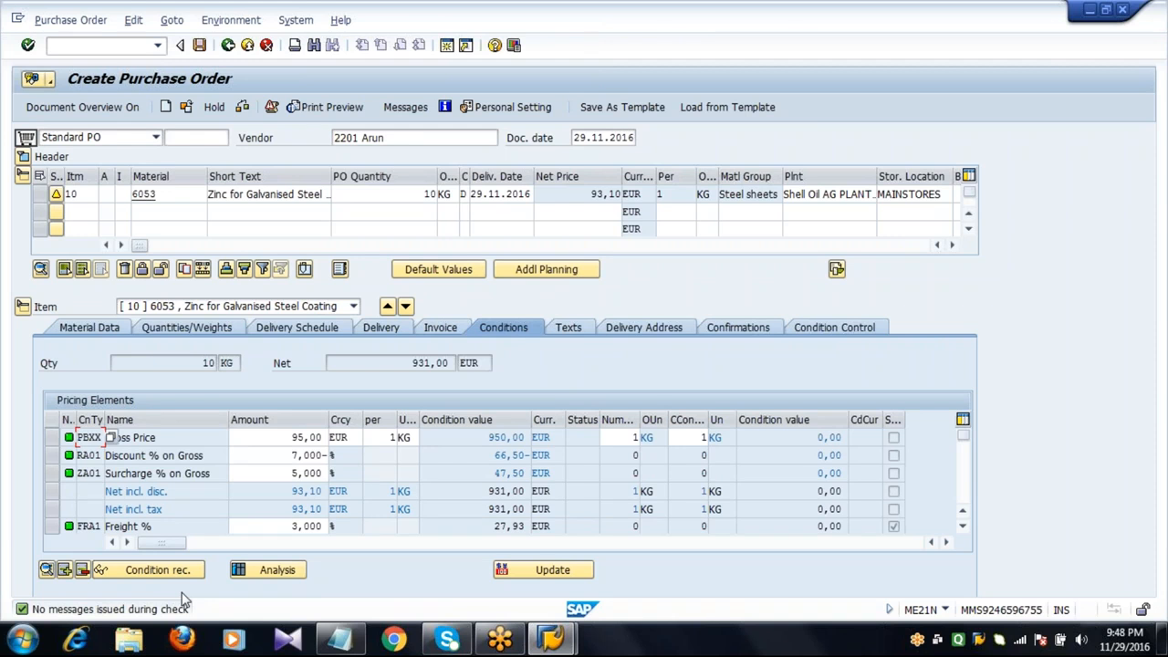
Leave the purchase order transaction and open the notes at the Quota Arrangement section.
click(247, 45)
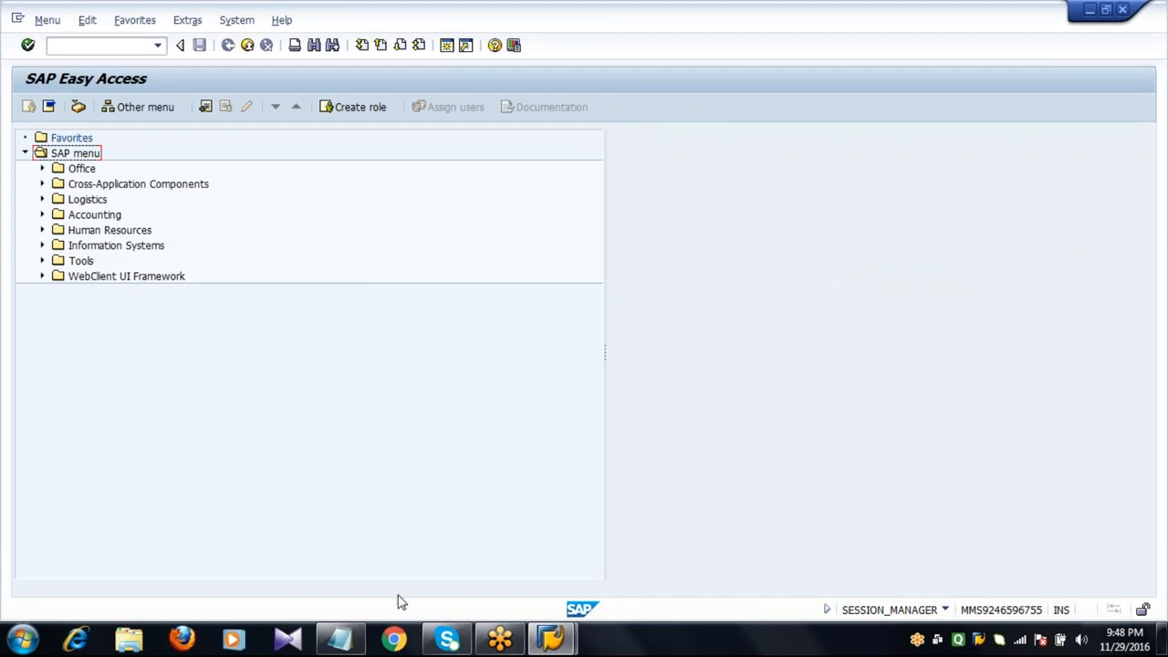
click(339, 638)
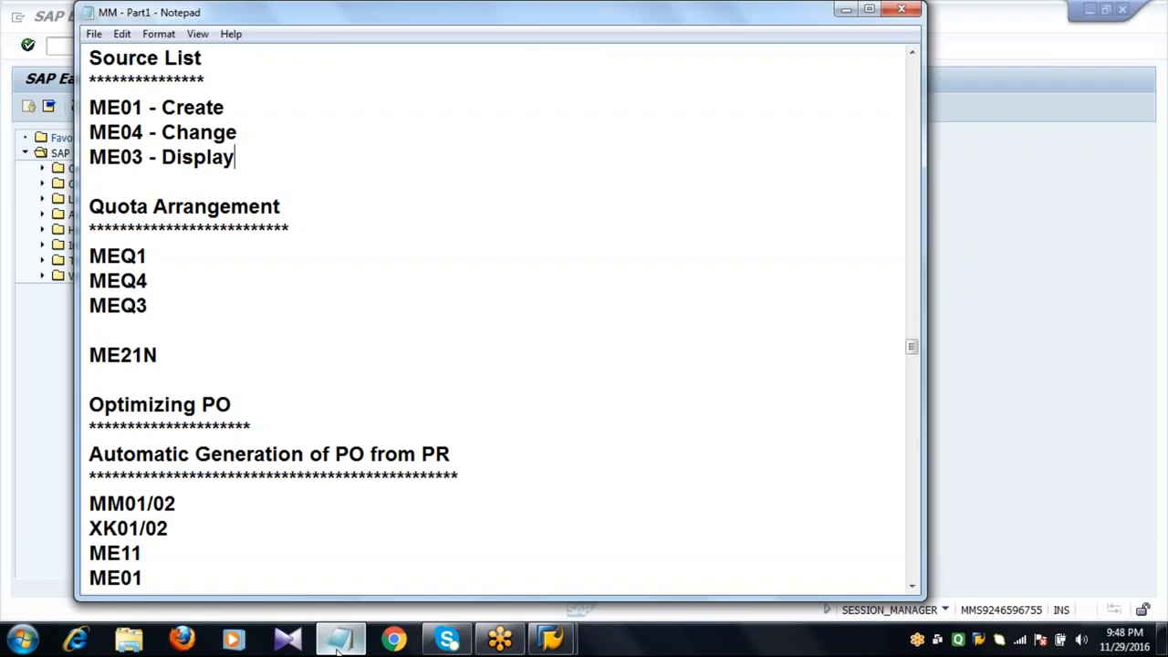
double_click(323, 227)
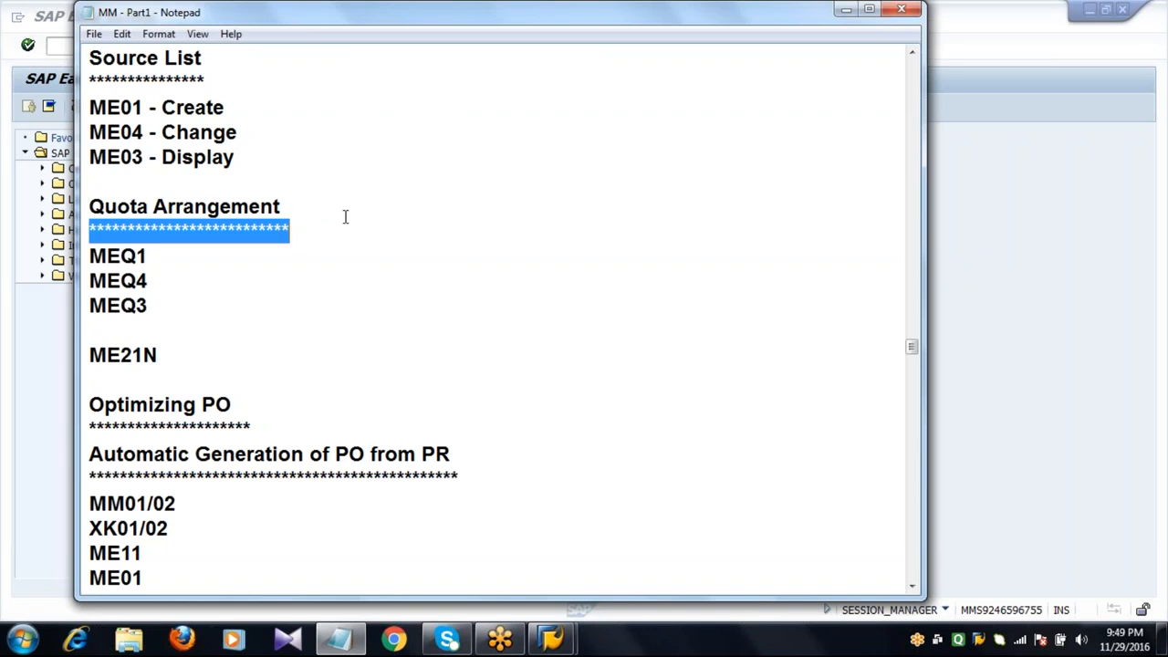
click(912, 586)
click(912, 587)
click(912, 587)
click(911, 586)
click(911, 587)
click(911, 587)
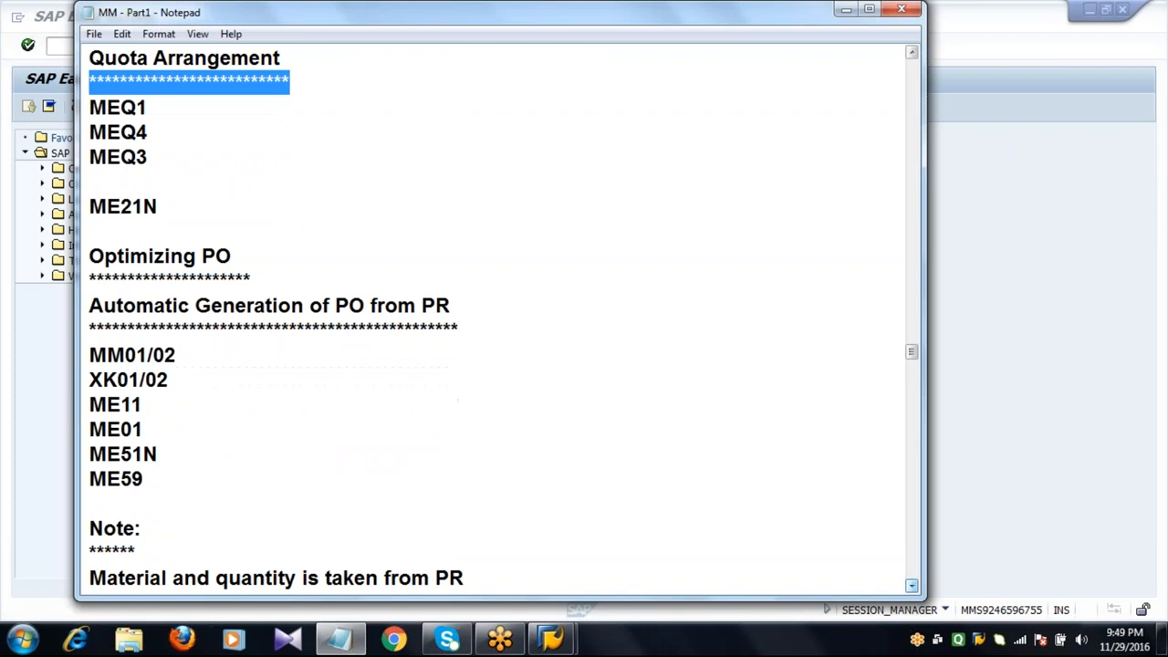
click(259, 169)
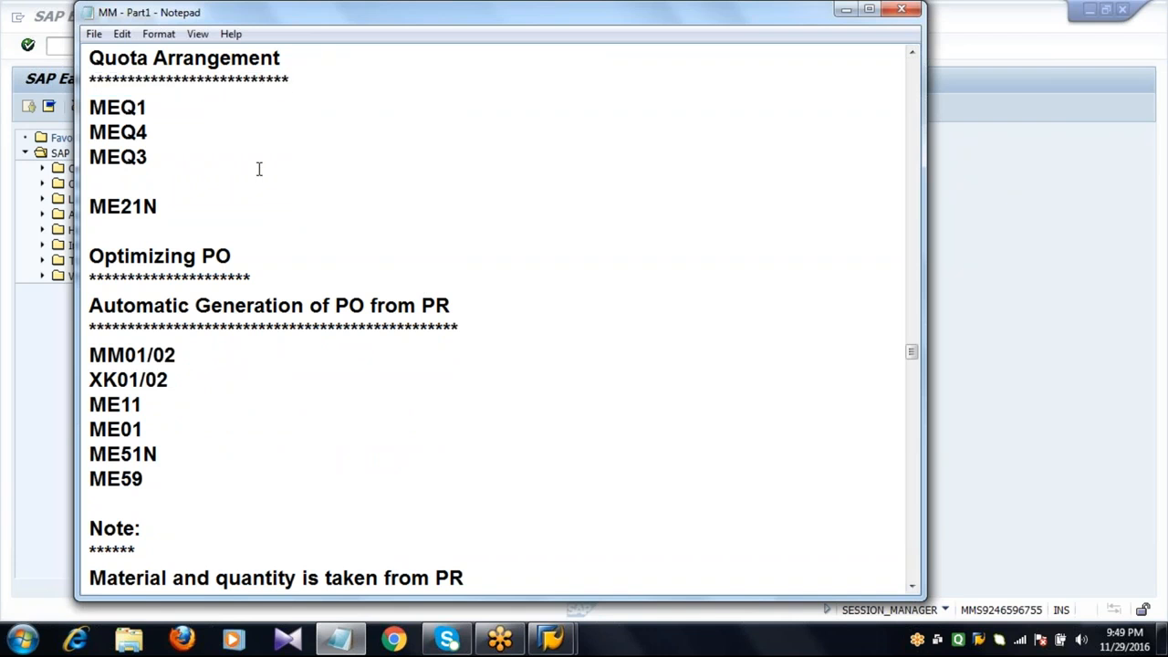
Insert blank lines below the quota arrangement transactions and note material 6053.
key(Return)
key(Return)
key(Return)
key(Return)
key(Return)
key(Return)
key(Return)
key(Return)
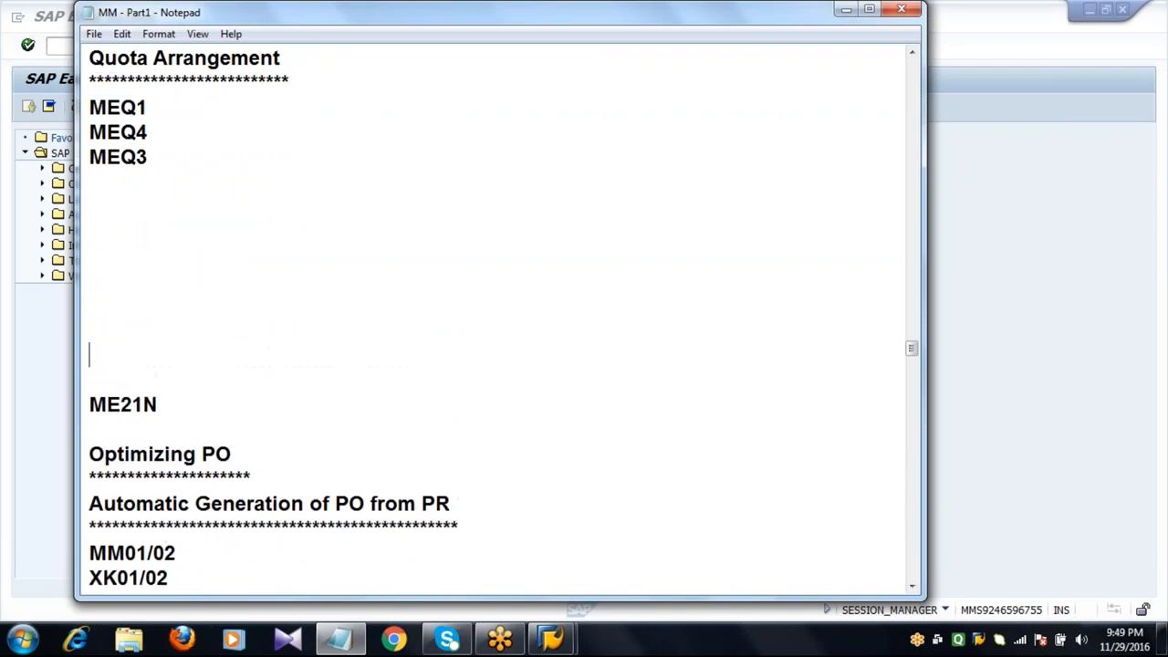
key(Return)
key(Return)
key(Return)
key(Return)
key(Return)
key(Return)
key(Return)
key(Return)
key(Return)
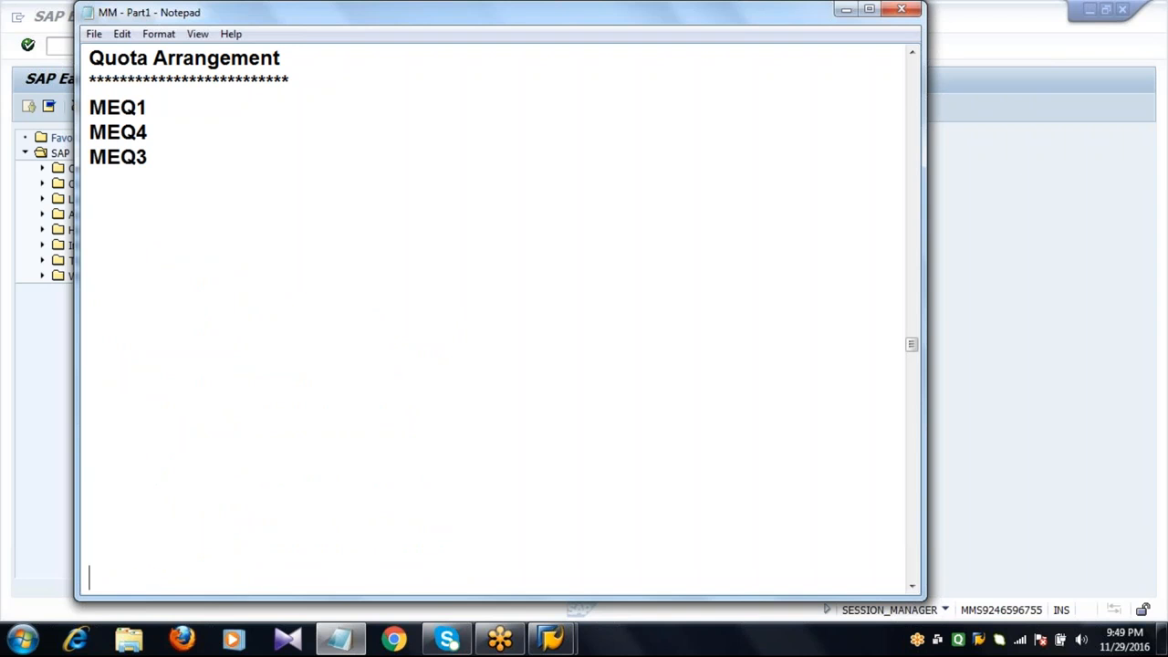
click(145, 198)
text(6053)
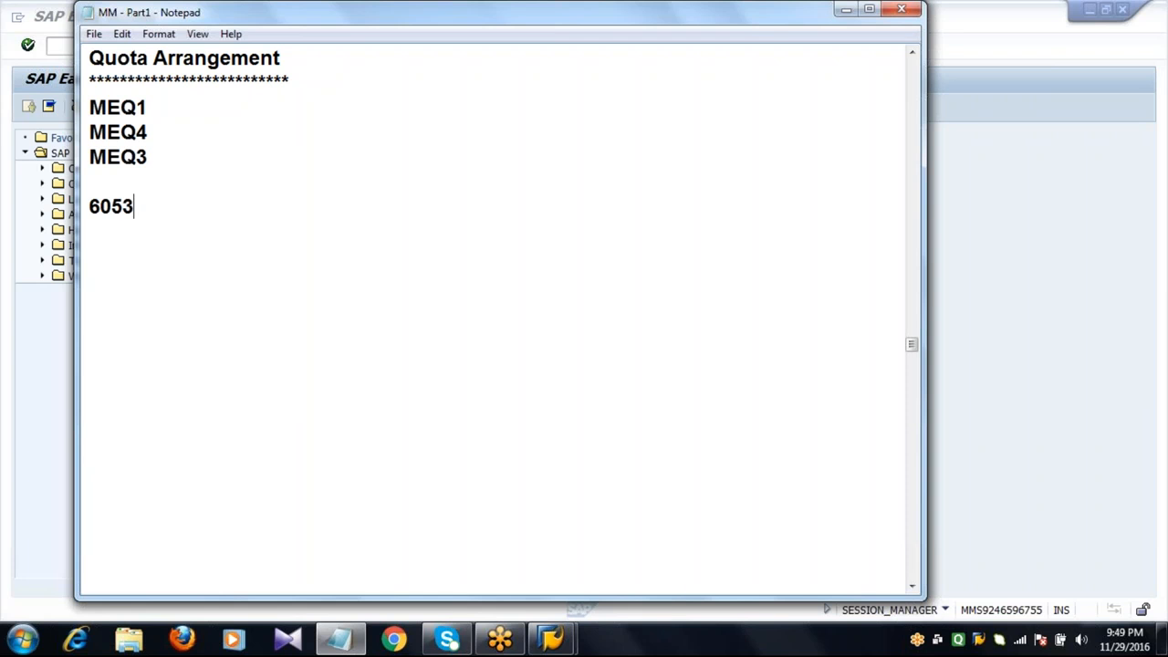
List vendors 2201, 2202 and 2203 on separate lines beneath the material number.
key(Return)
key(Return)
text(2201)
key(Return)
text(2202)
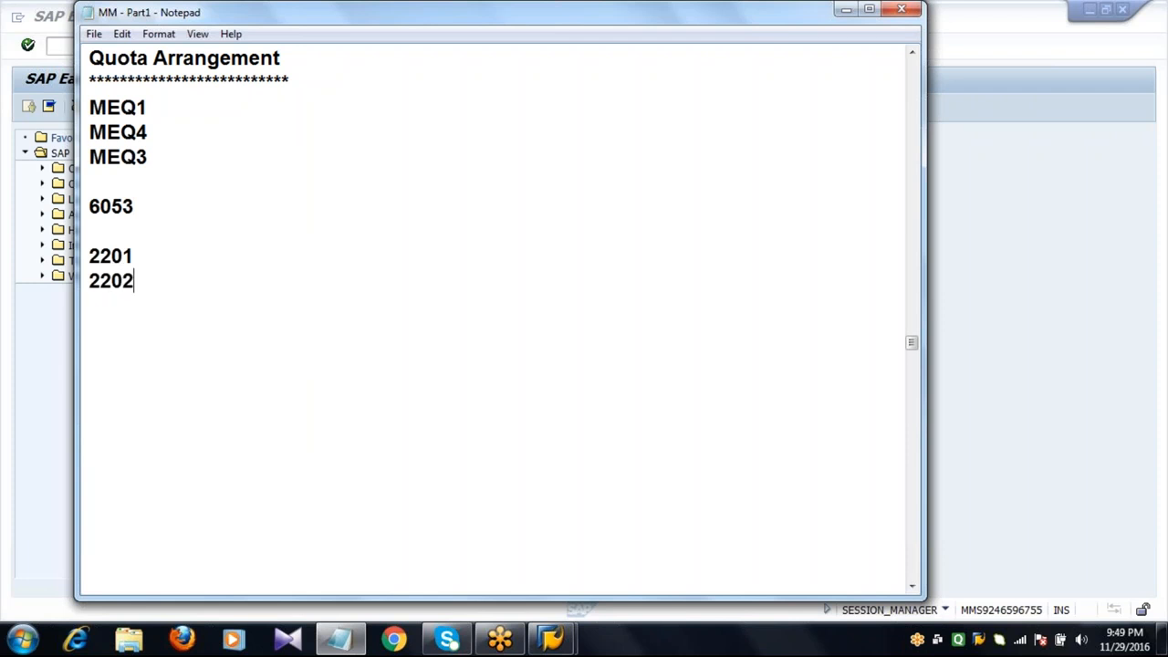
key(Return)
text(2203)
key(Return)
key(Return)
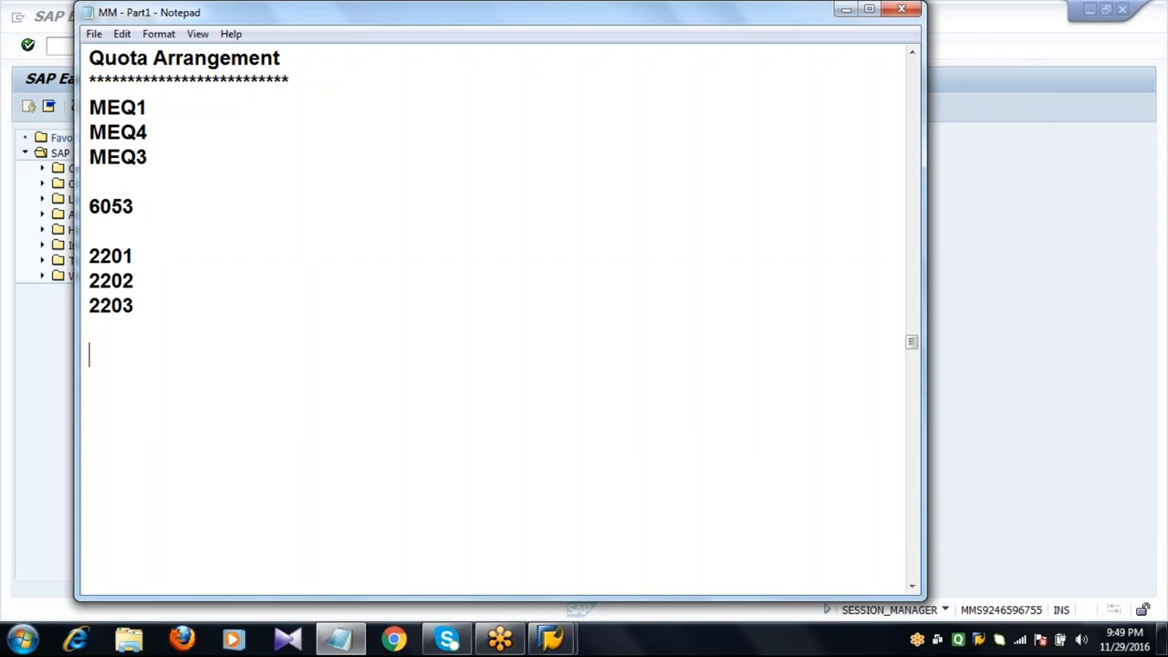
Add quota quantities 200000, 150000 and 100000 beside vendors 2201, 2202 and 2203.
click(152, 255)
text(-)
text(200000)
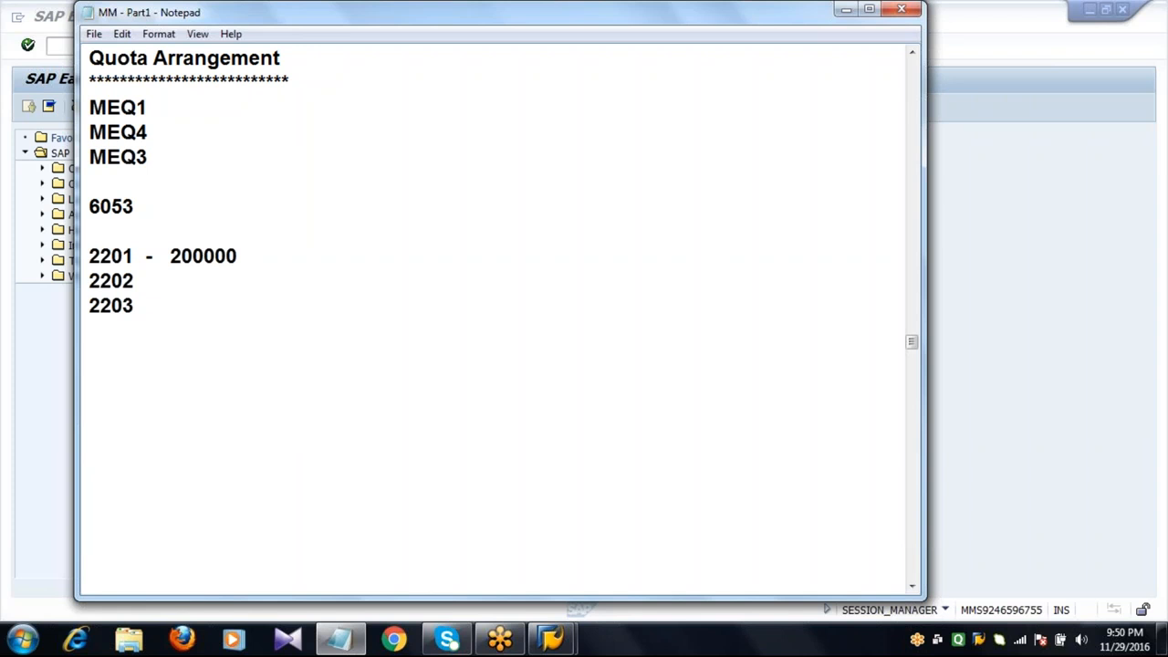
key(Down)
text(-)
click(176, 262)
click(168, 282)
text(150000)
key(Down)
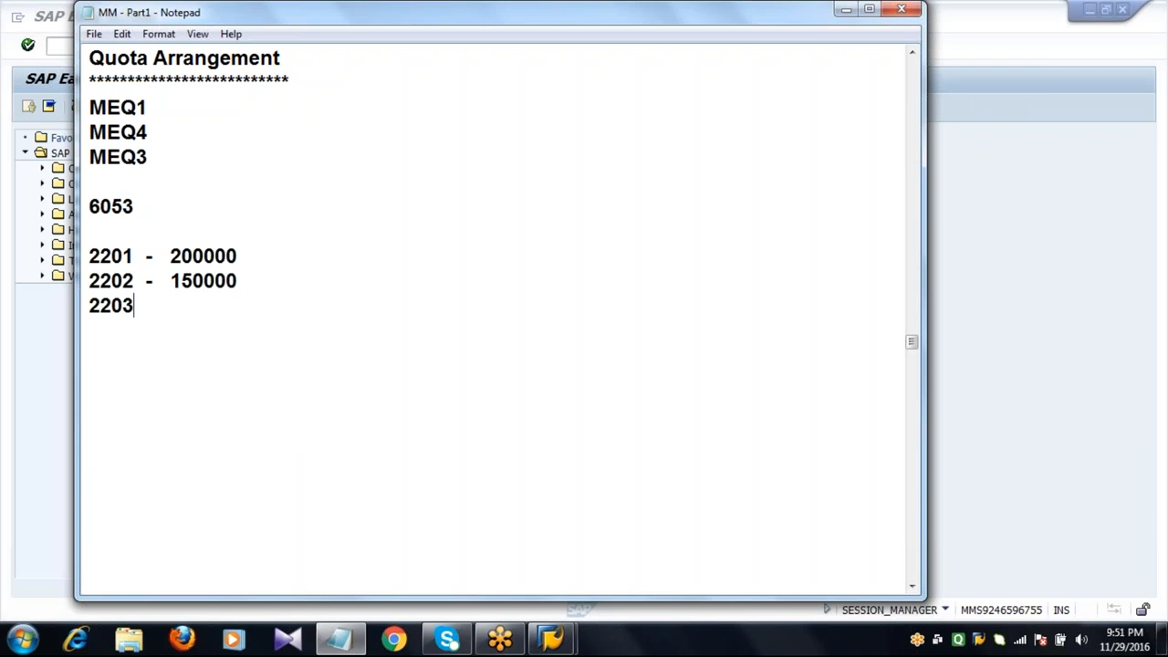
text(-    100)
key(BackSpace)
key(BackSpace)
key(BackSpace)
key(BackSpace)
text(100000)
key(Return)
key(Return)
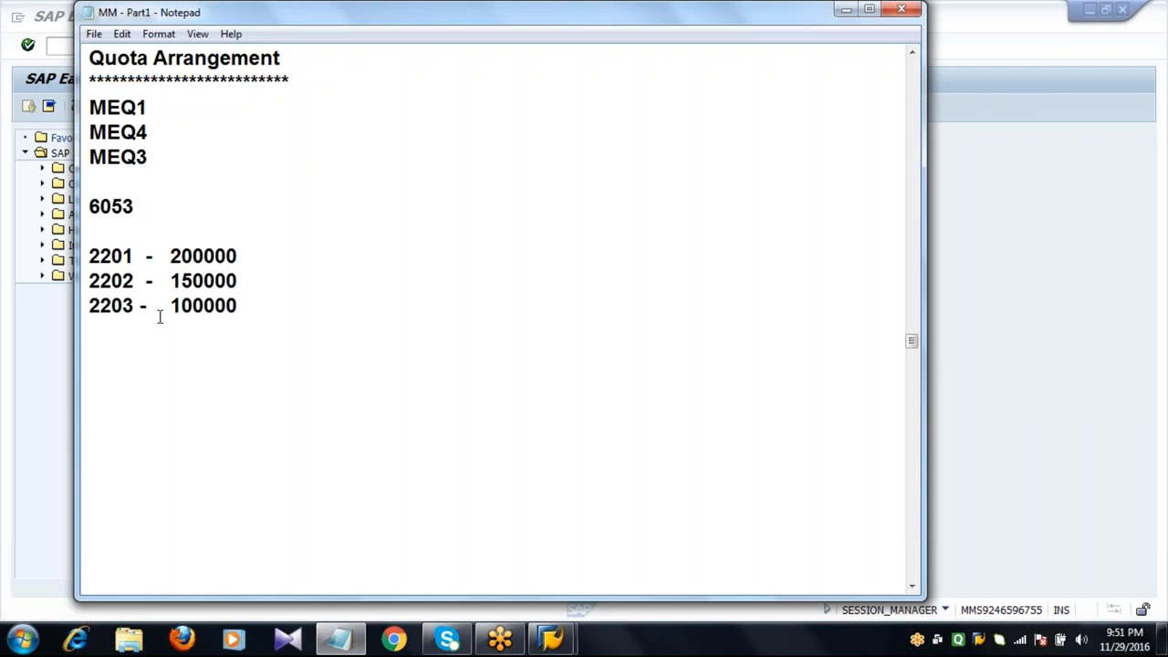
Review the vendor and quota quantity lines by selecting them in the notes.
click(171, 257)
click(160, 287)
click(91, 258)
drag(170, 258, 259, 263)
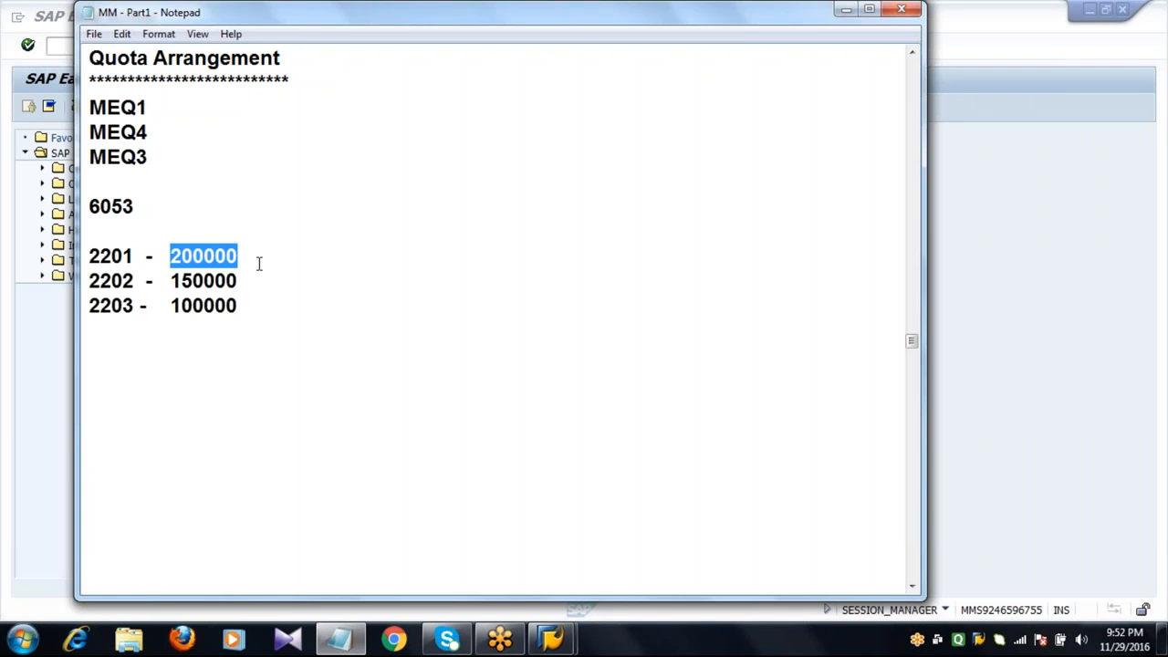
click(128, 282)
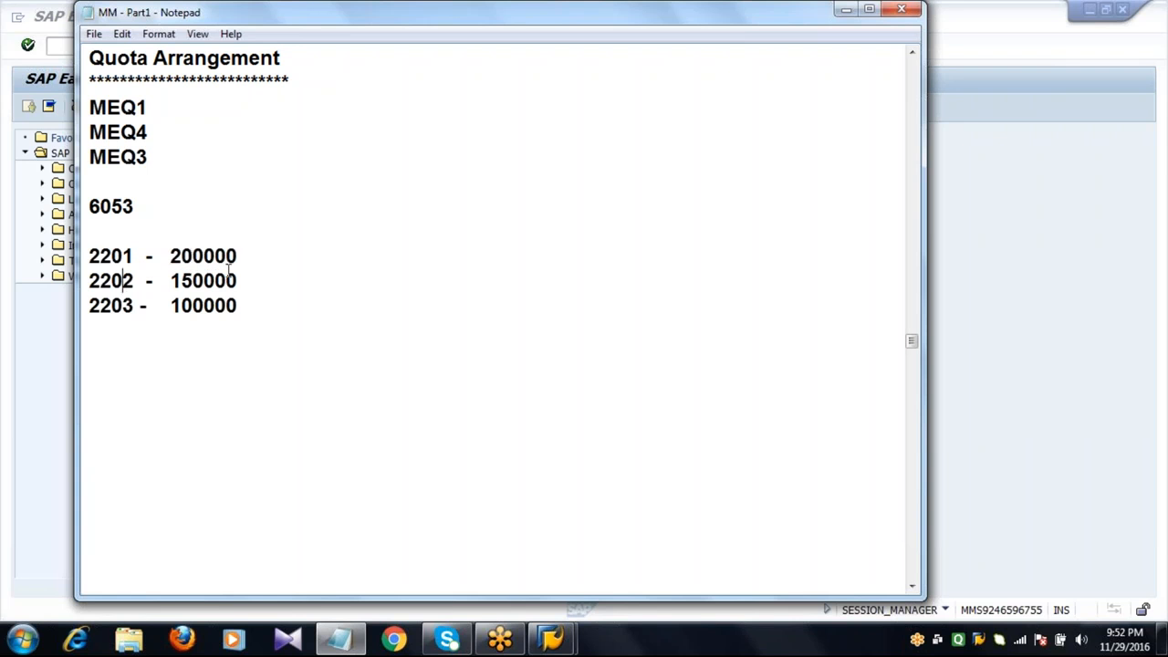
click(247, 277)
click(260, 304)
click(168, 253)
click(278, 265)
drag(90, 255, 266, 255)
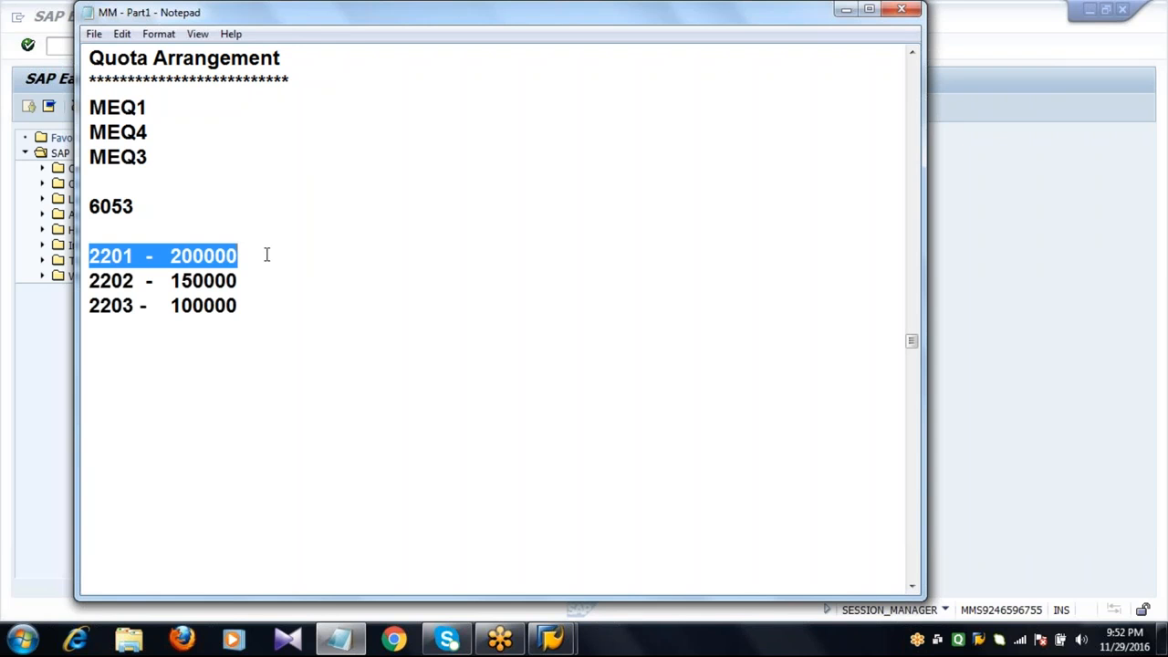
click(266, 255)
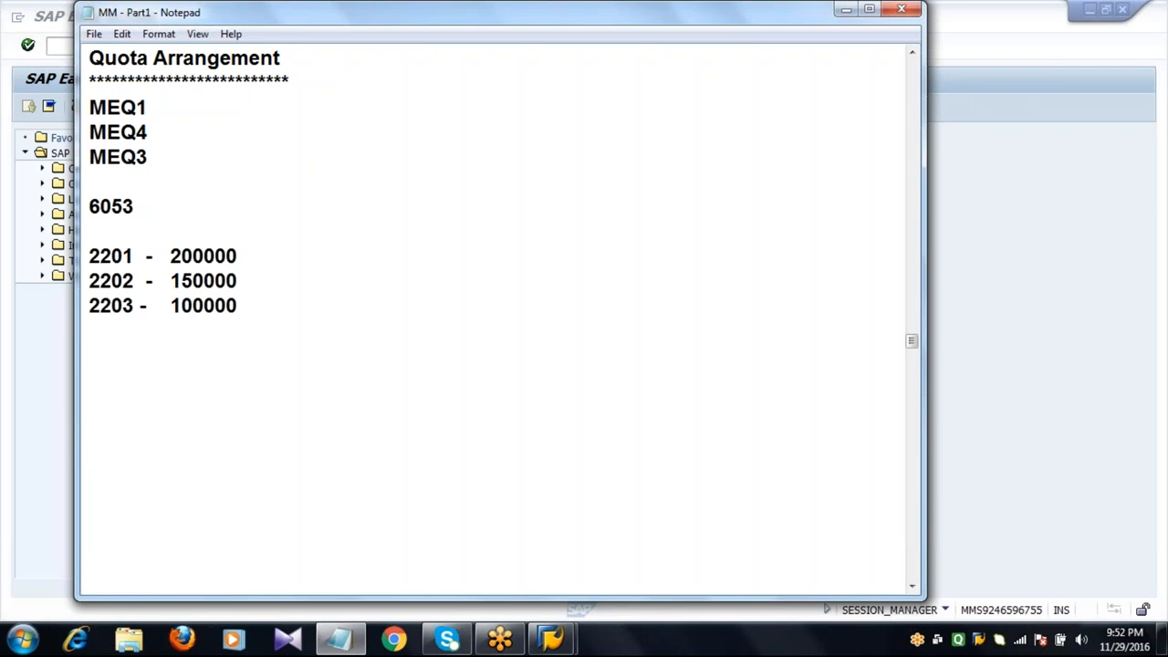
click(93, 256)
drag(93, 255, 137, 255)
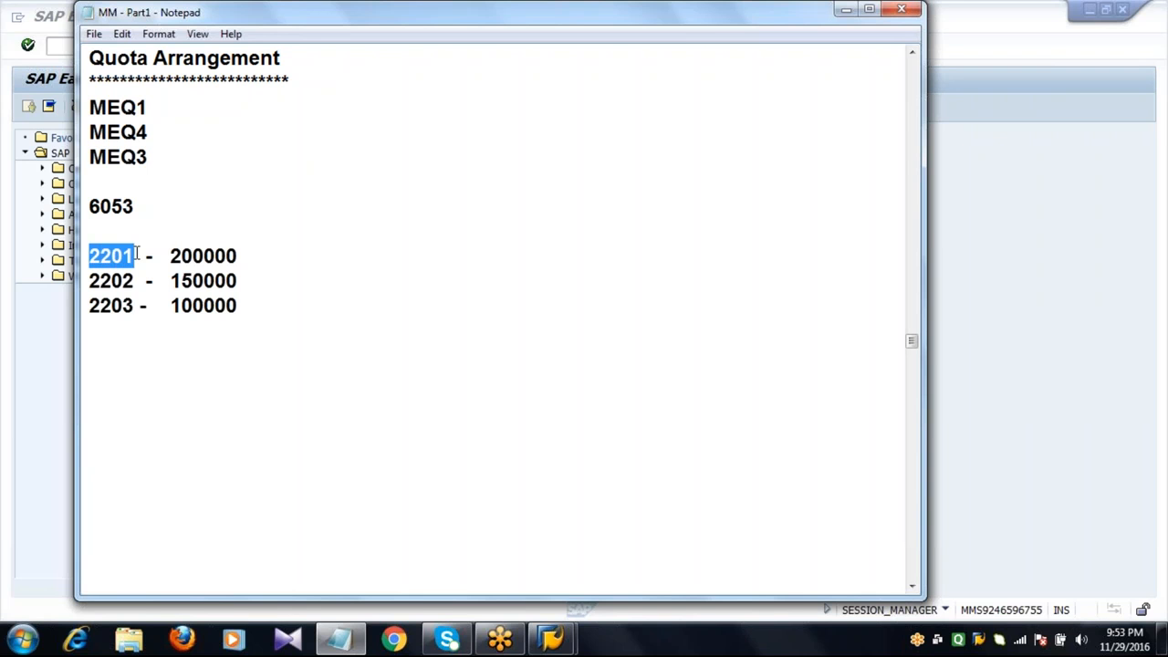
click(136, 256)
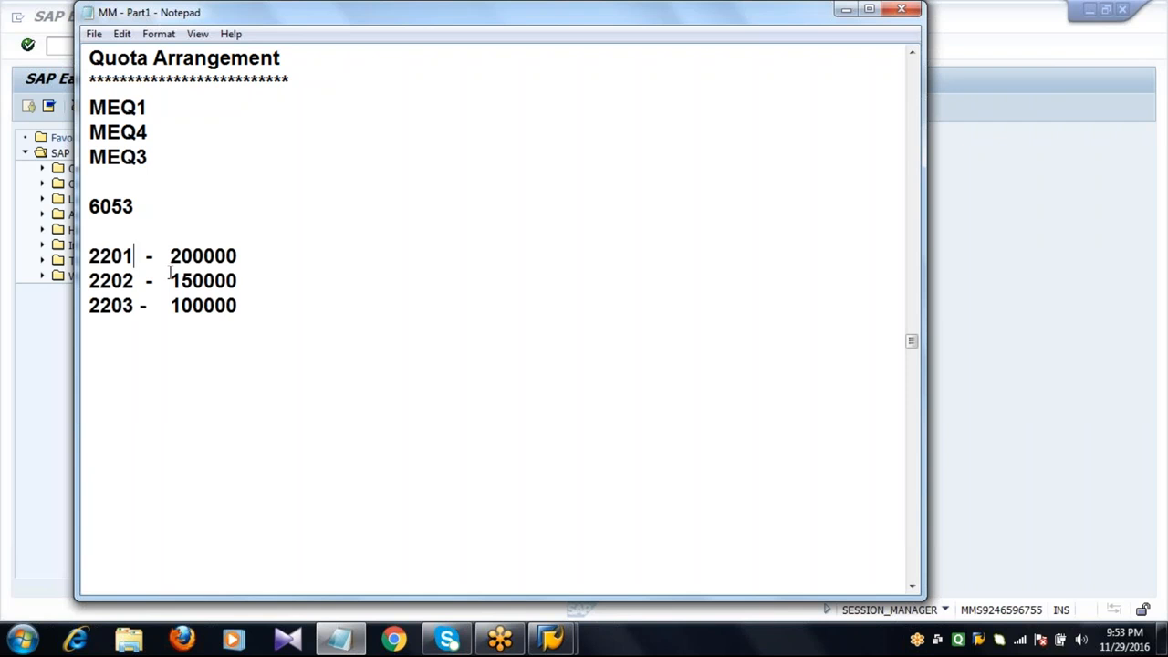
drag(171, 280, 250, 310)
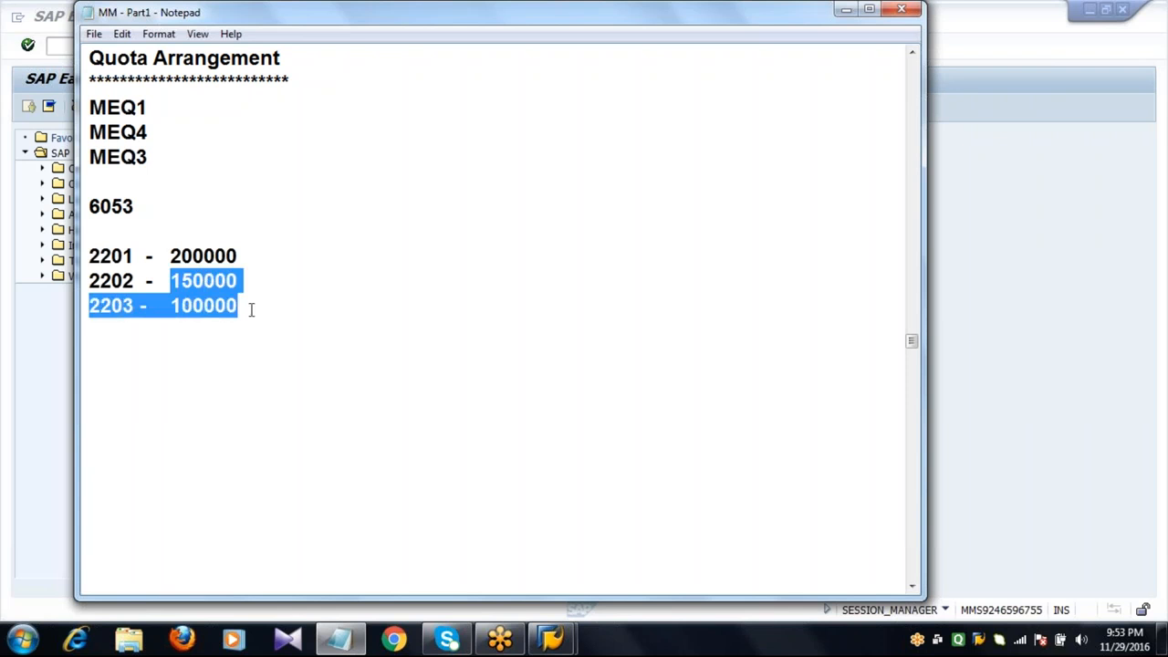
click(251, 310)
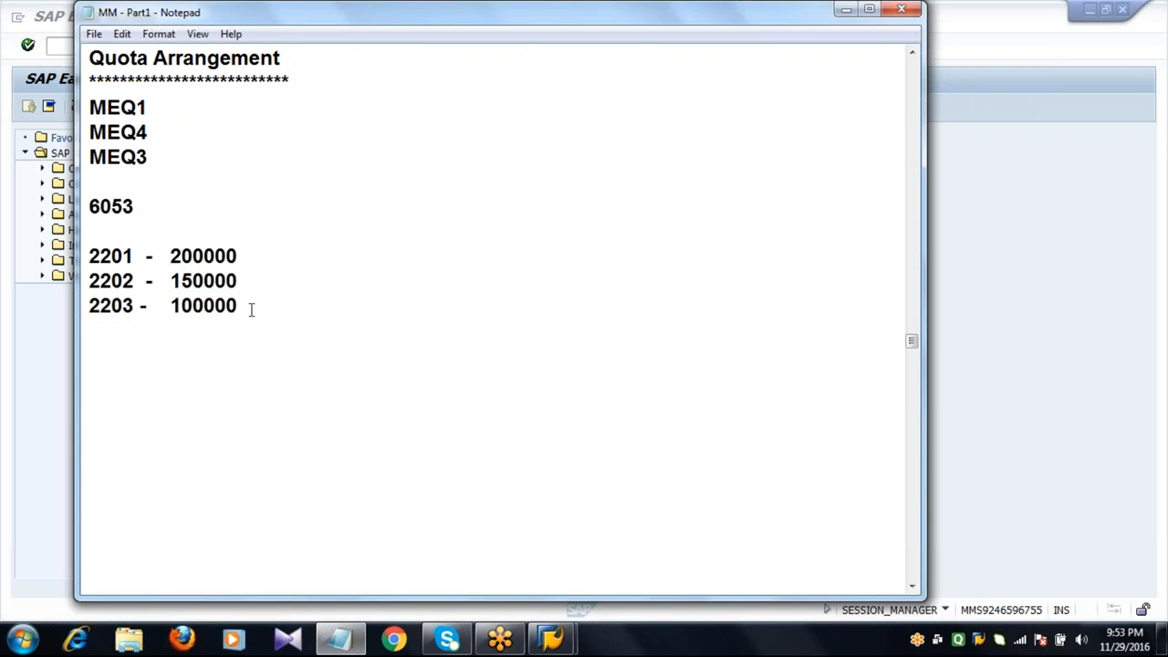
Start a new note line defining quota rating = quota allocated quantity below the vendor quotas.
key(Return)
key(Return)
text(QUOT)
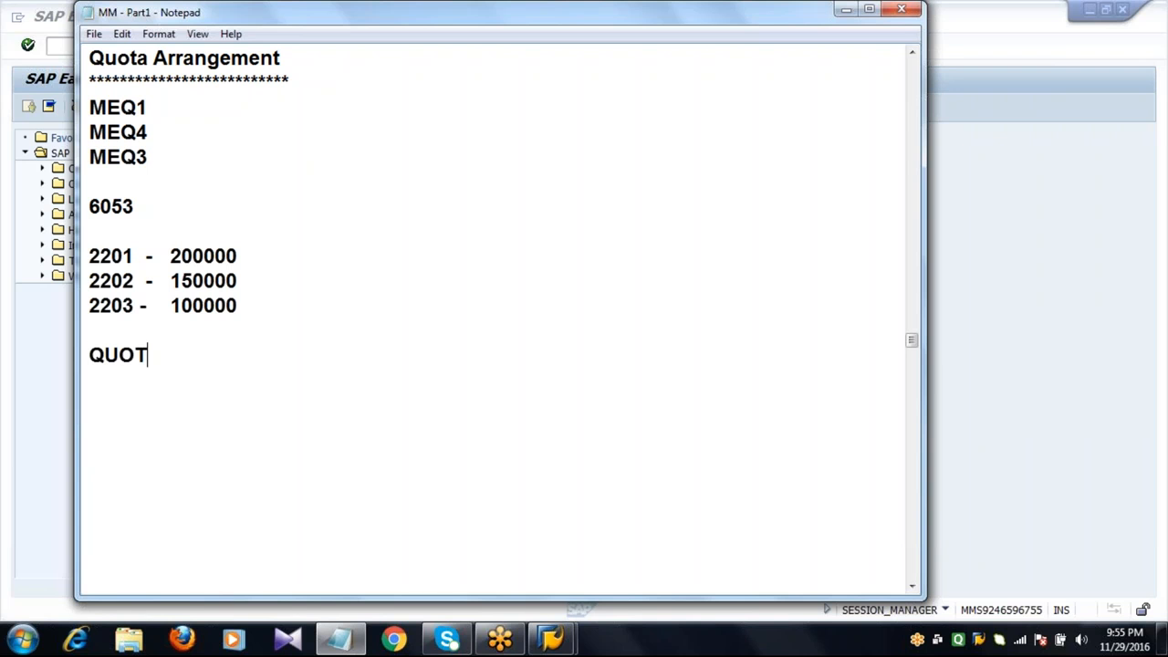
key(BackSpace)
key(BackSpace)
key(BackSpace)
key(BackSpace)
text(q)
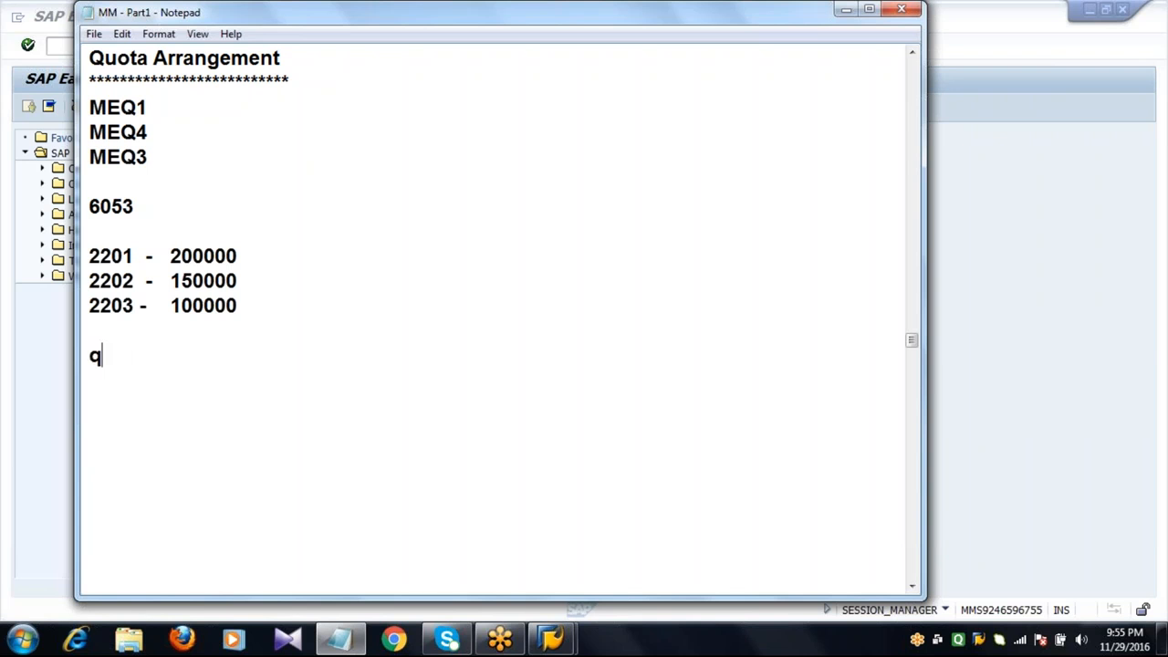
text(uota rating =)
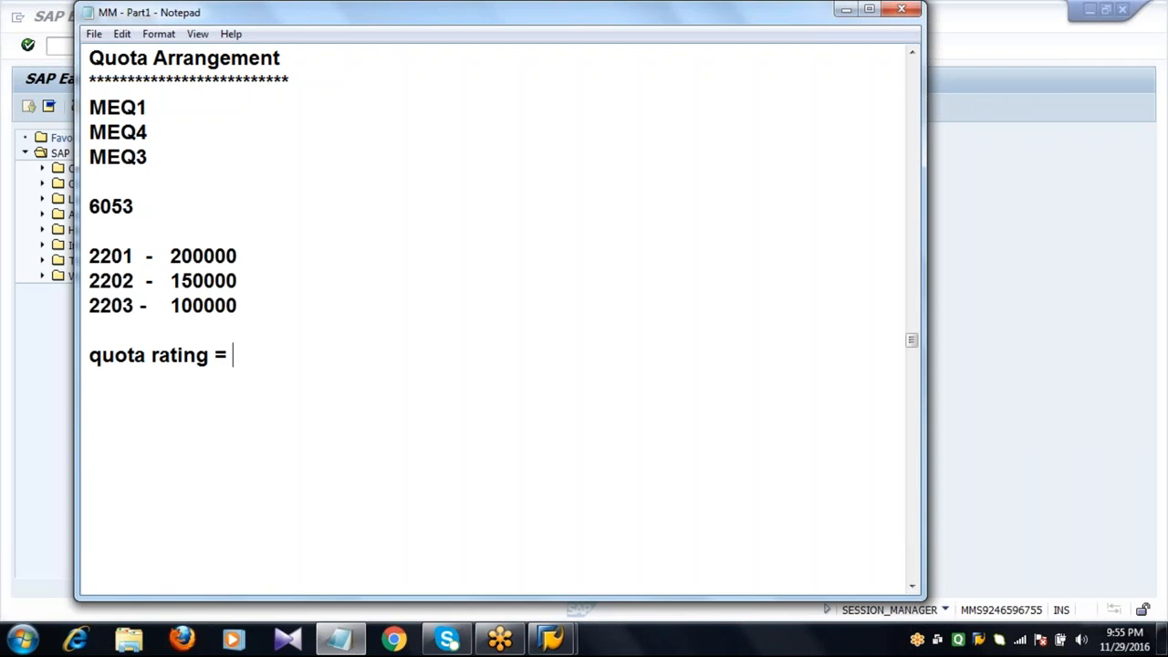
text(quota )
text(a)
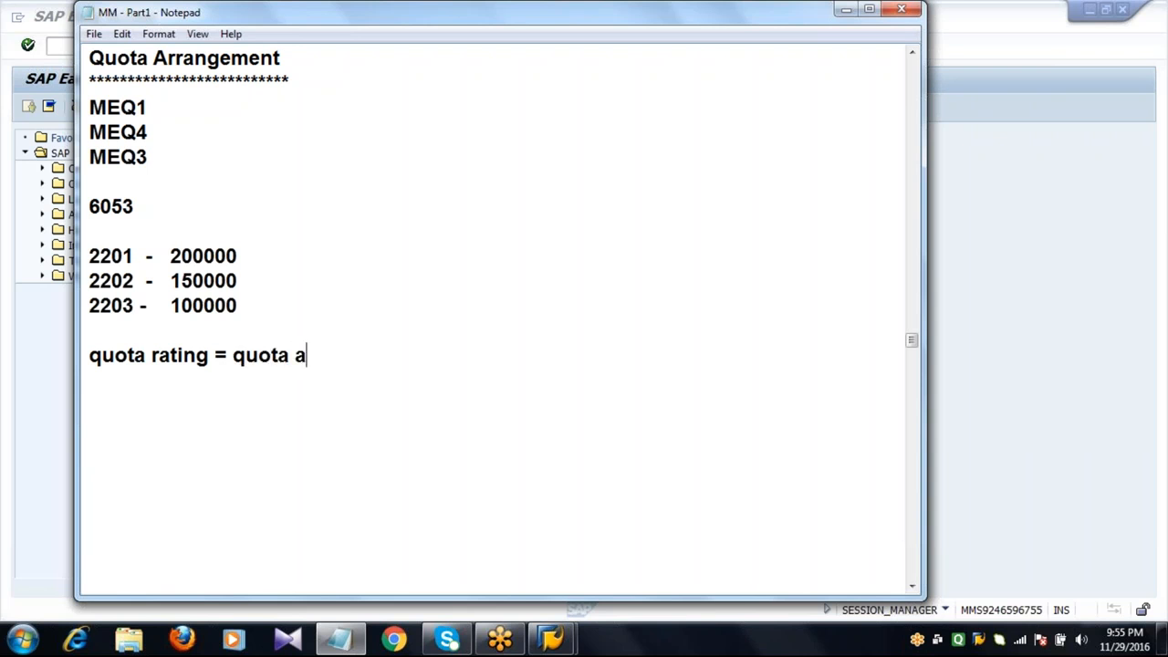
text(llocayte)
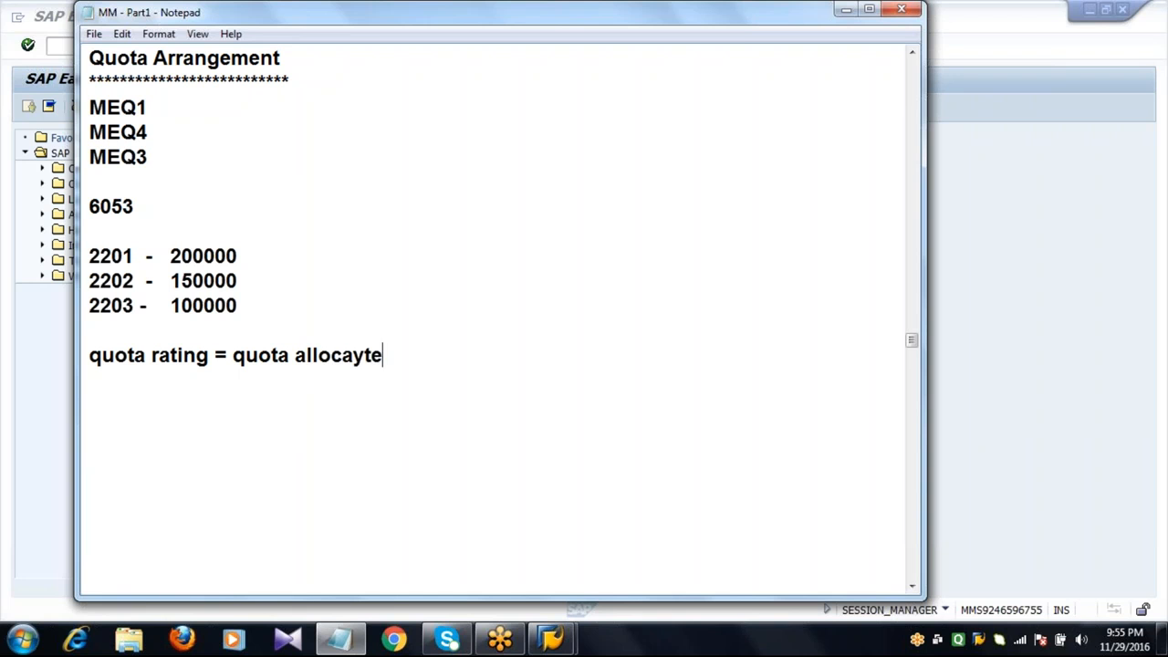
key(BackSpace)
key(BackSpace)
key(BackSpace)
text(ted qu)
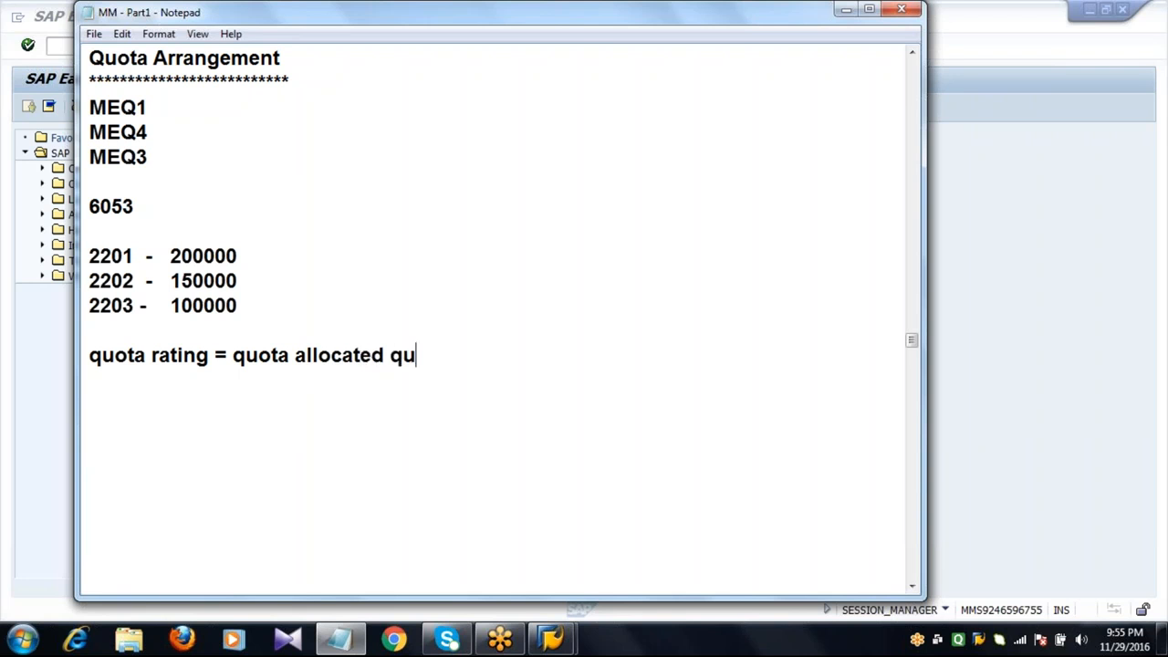
text(antity)
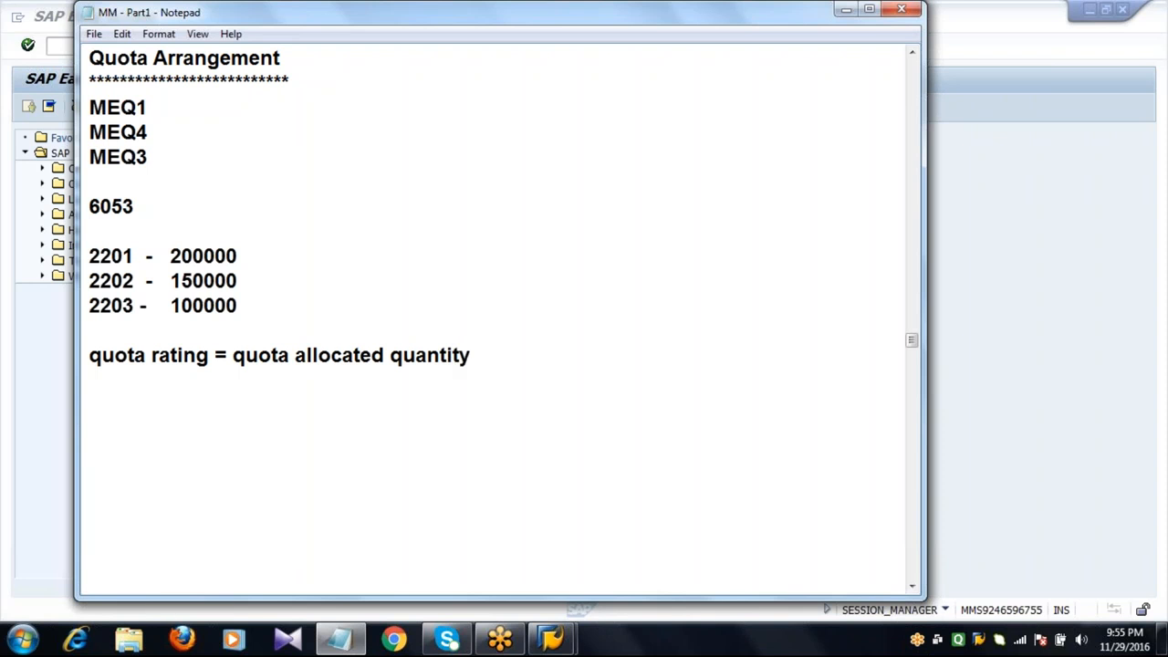
text(/)
Complete the formula with +quota base quantity/quota and add blank lines after it.
key(BackSpace)
text(+quota b)
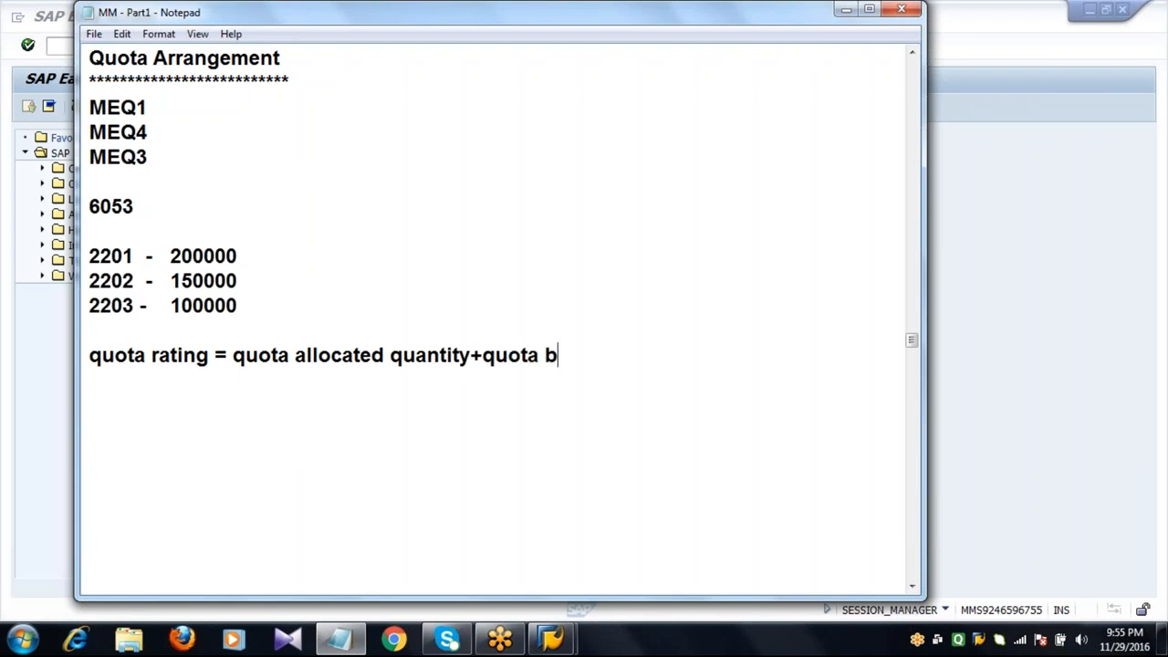
text(ase quantity)
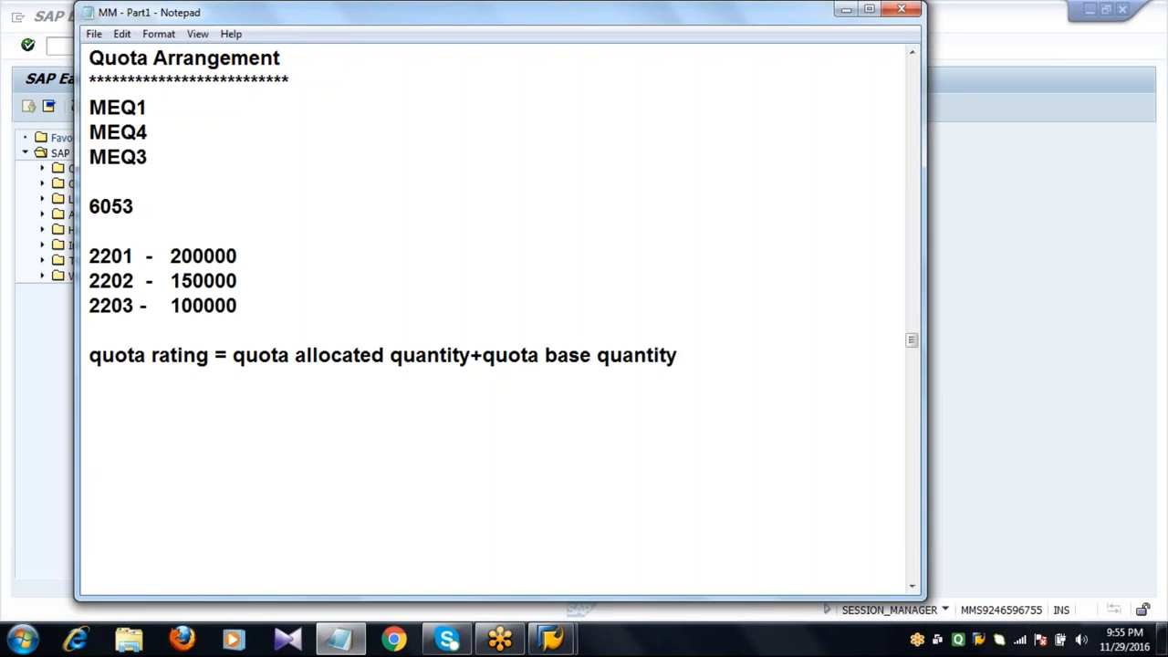
text(/quota)
key(Return)
key(Return)
Highlight the quota allocated quantity term in the formula note.
click(270, 356)
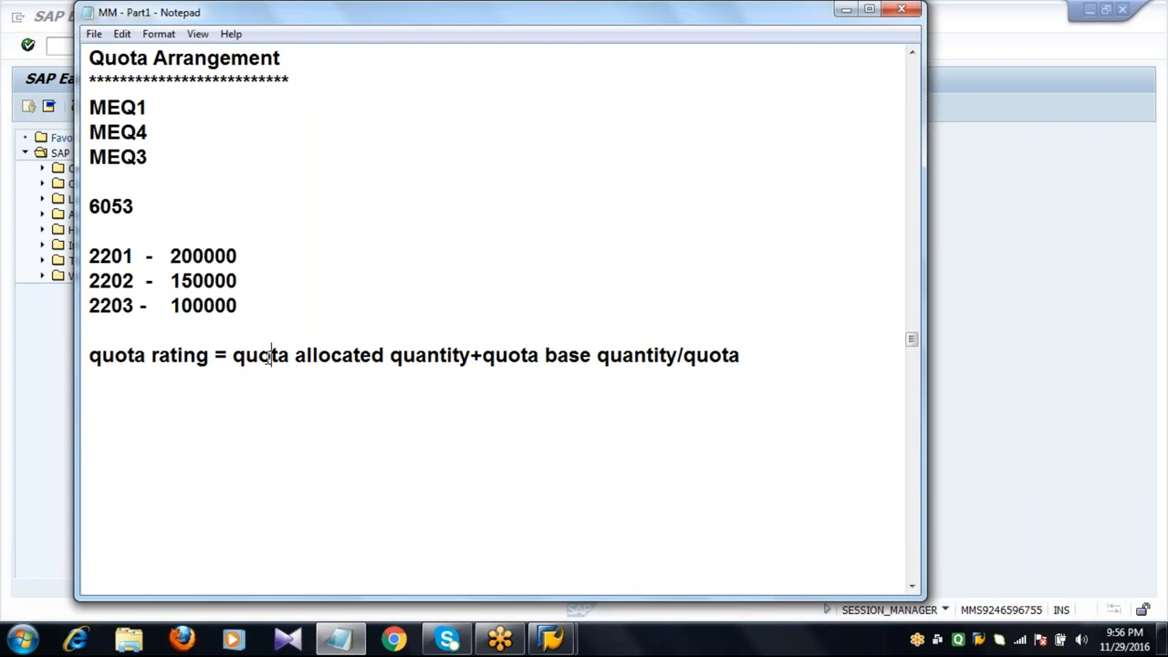
key(End)
drag(233, 357, 471, 356)
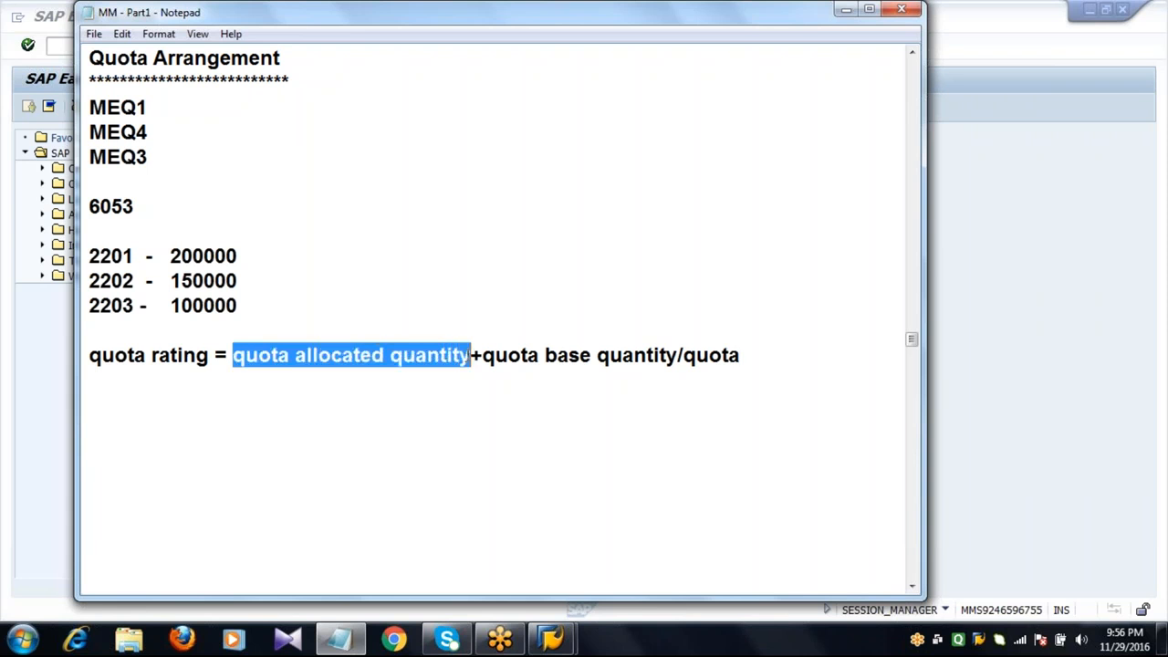
click(470, 356)
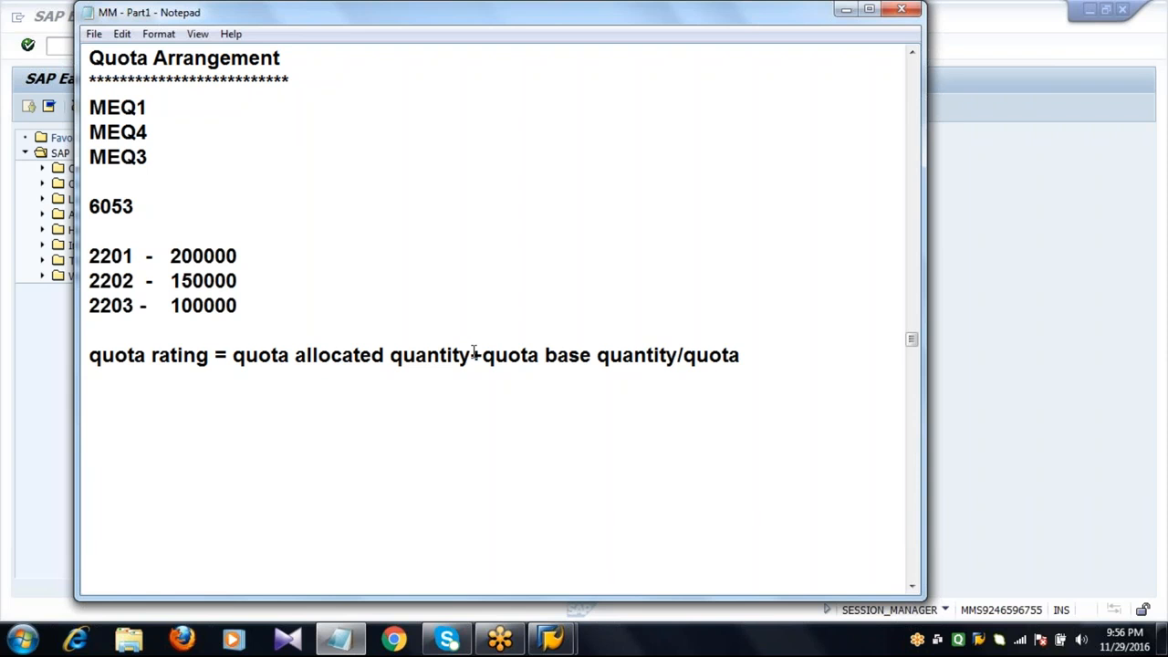
click(769, 361)
click(453, 422)
click(949, 308)
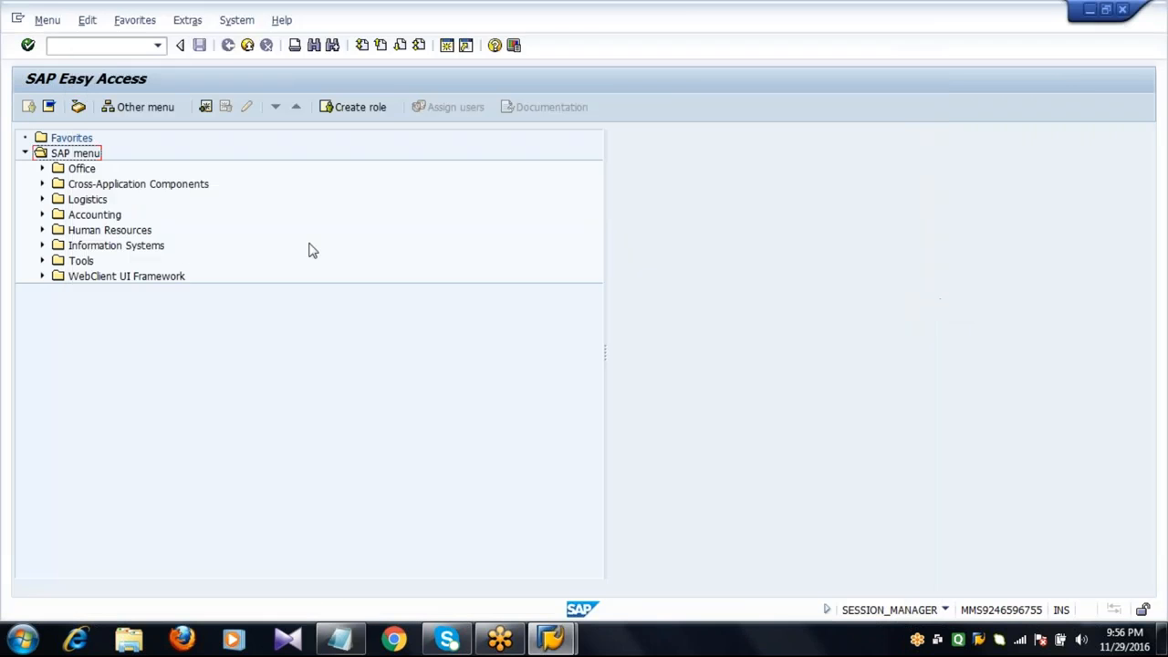
click(711, 22)
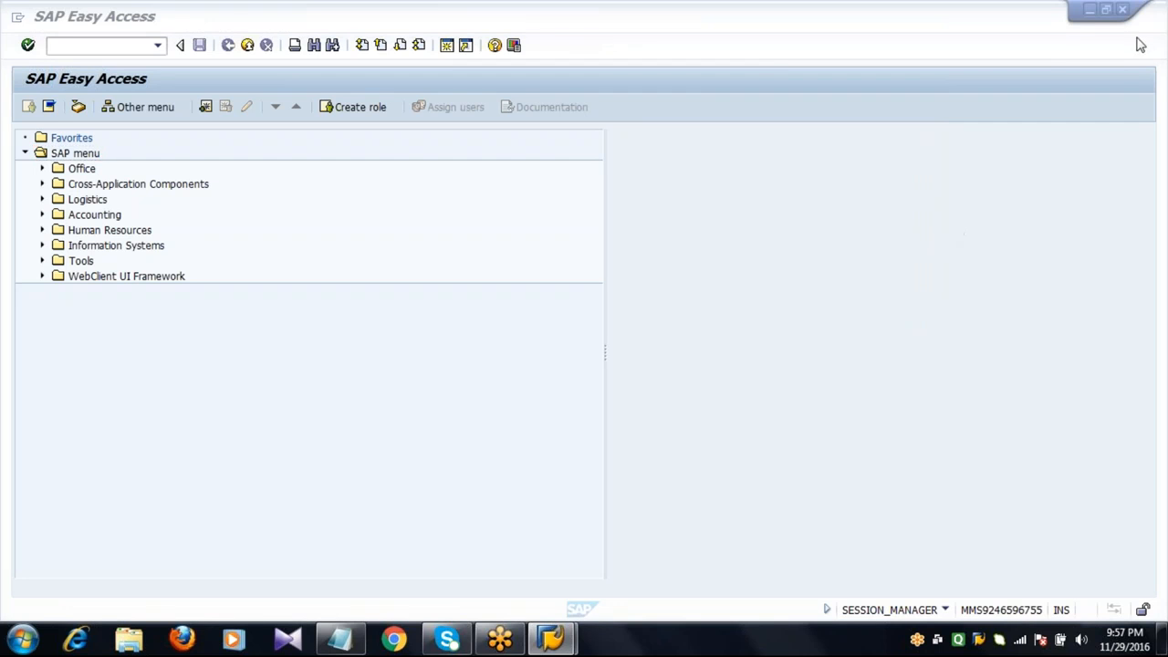
click(948, 7)
Open the SAP Reference IMG through transaction SPRO.
click(119, 45)
text(s)
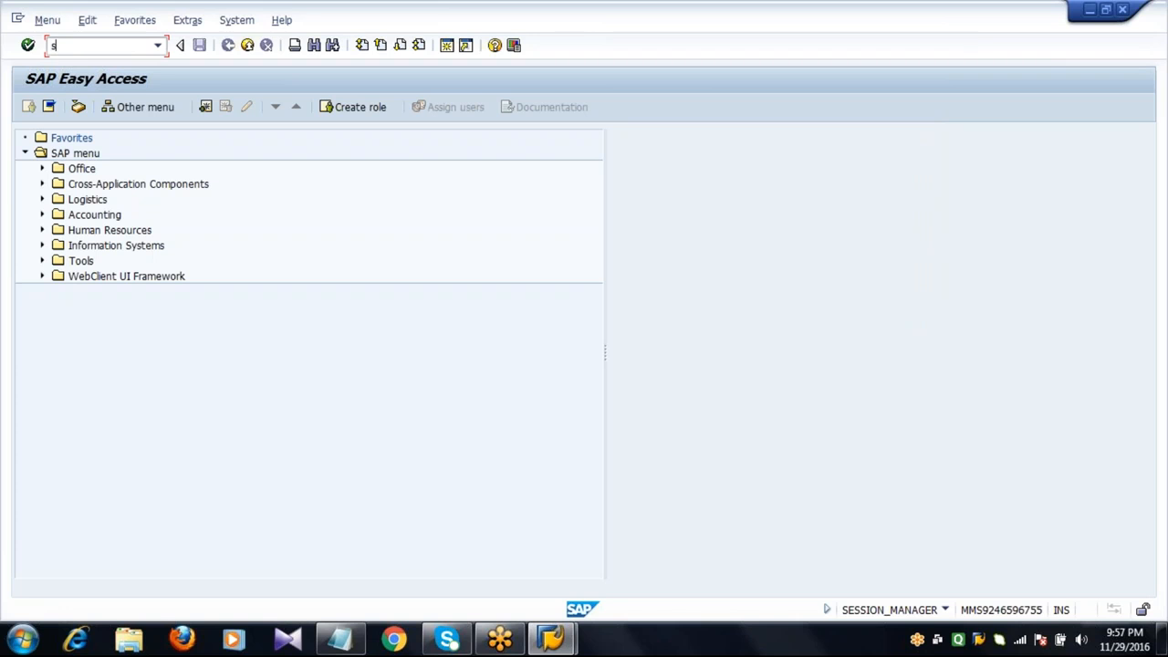
text(pro)
key(Return)
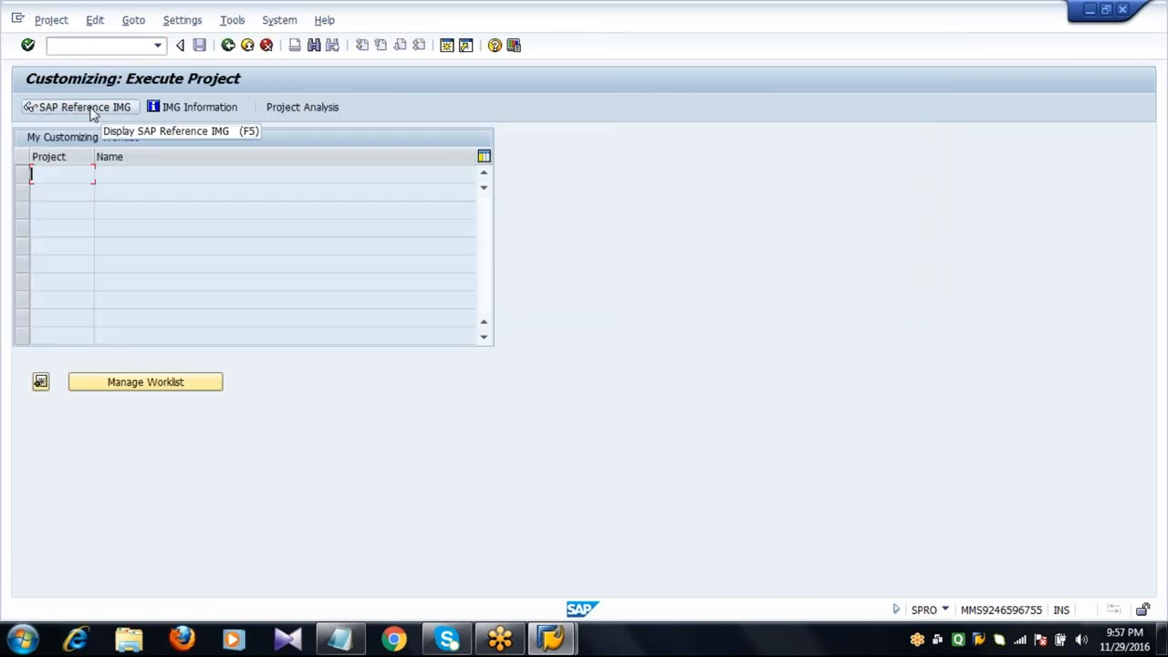
click(32, 107)
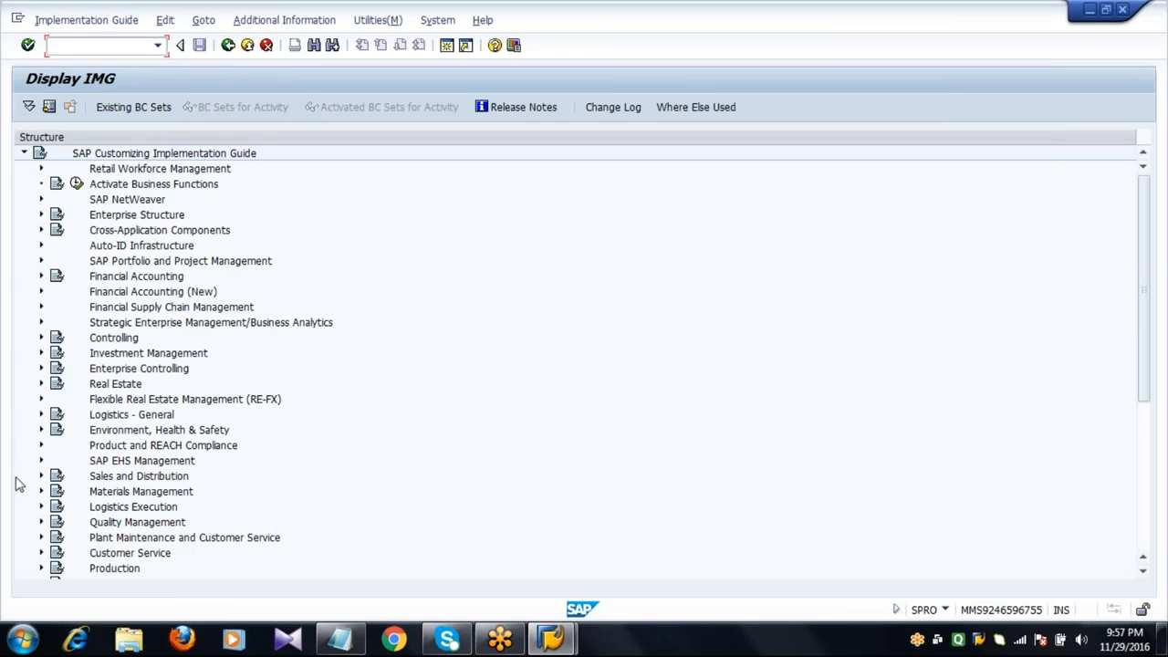
Open Define Quota Arrangement Usage under Materials Management purchasing quota arrangement settings.
click(42, 491)
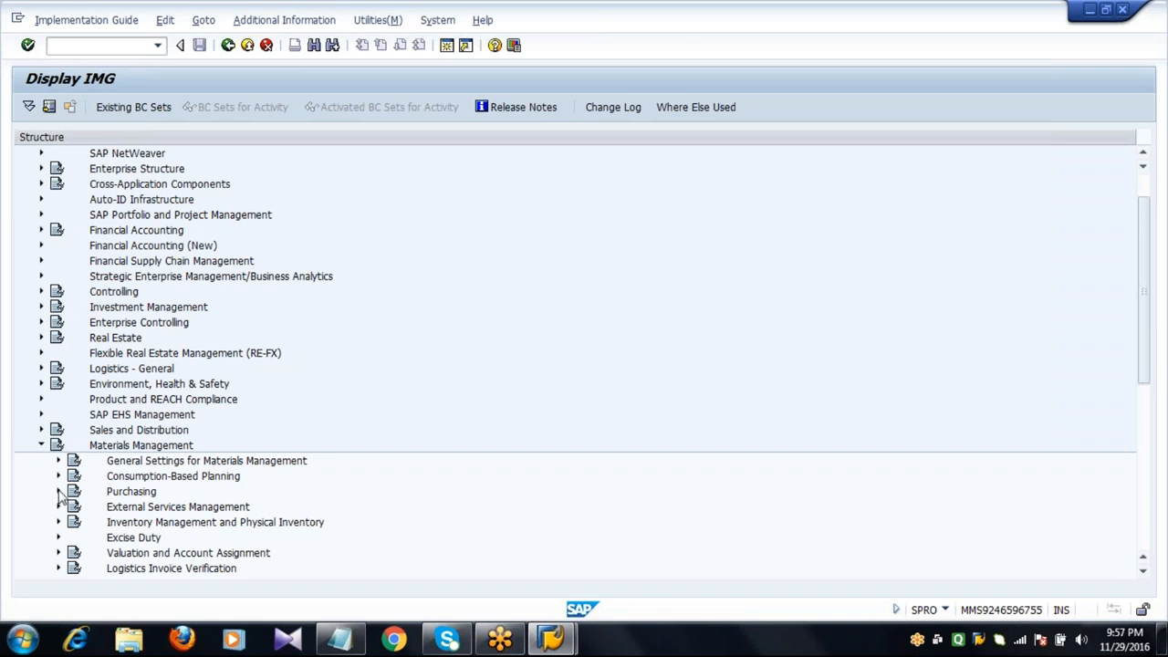
click(59, 491)
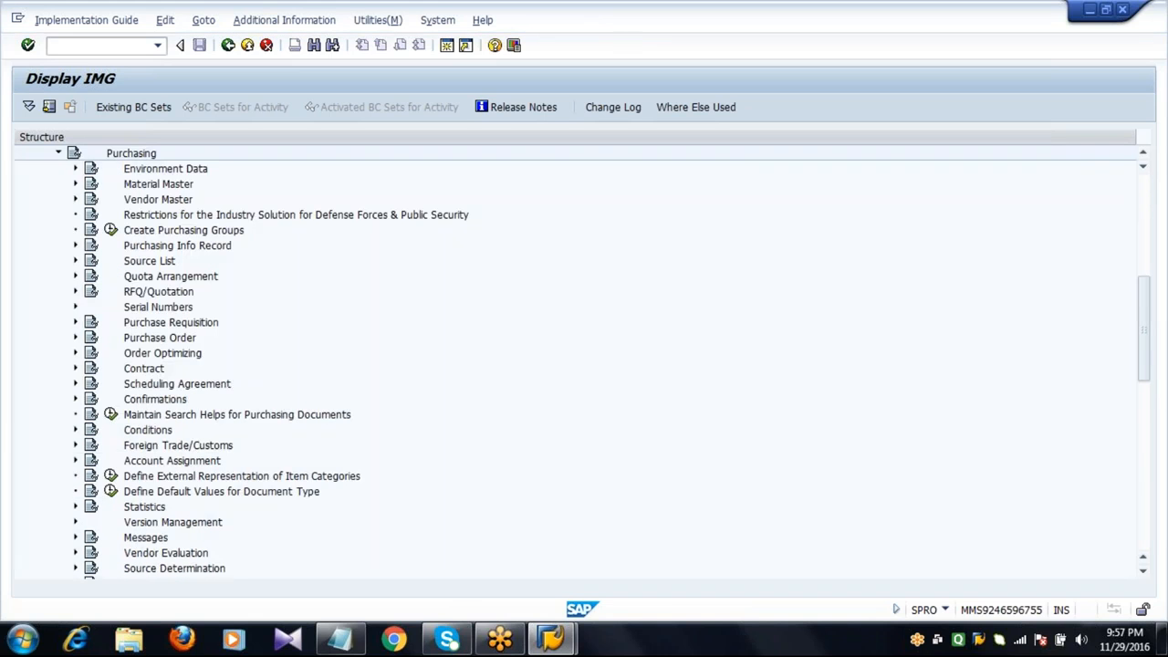
click(76, 275)
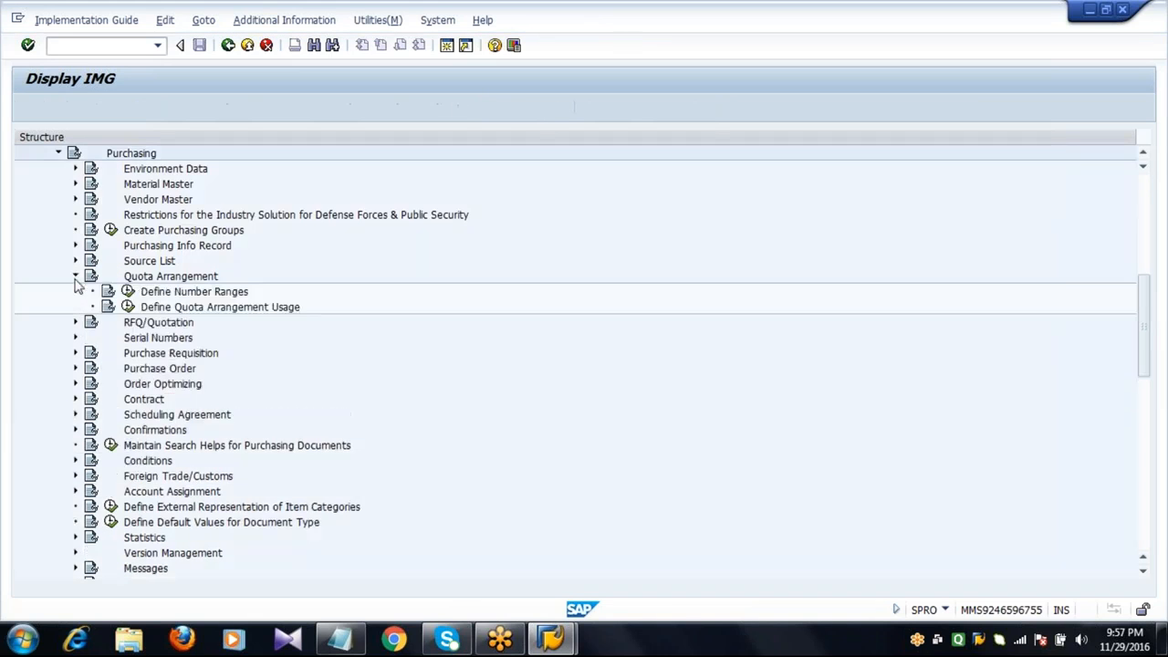
click(159, 311)
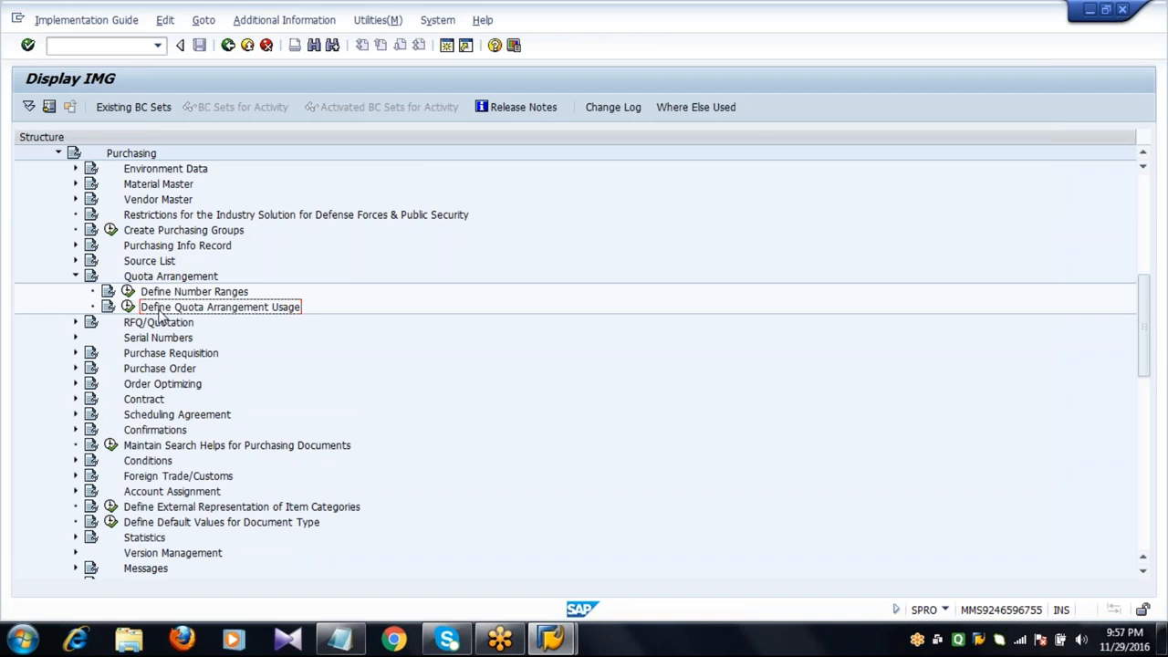
click(128, 306)
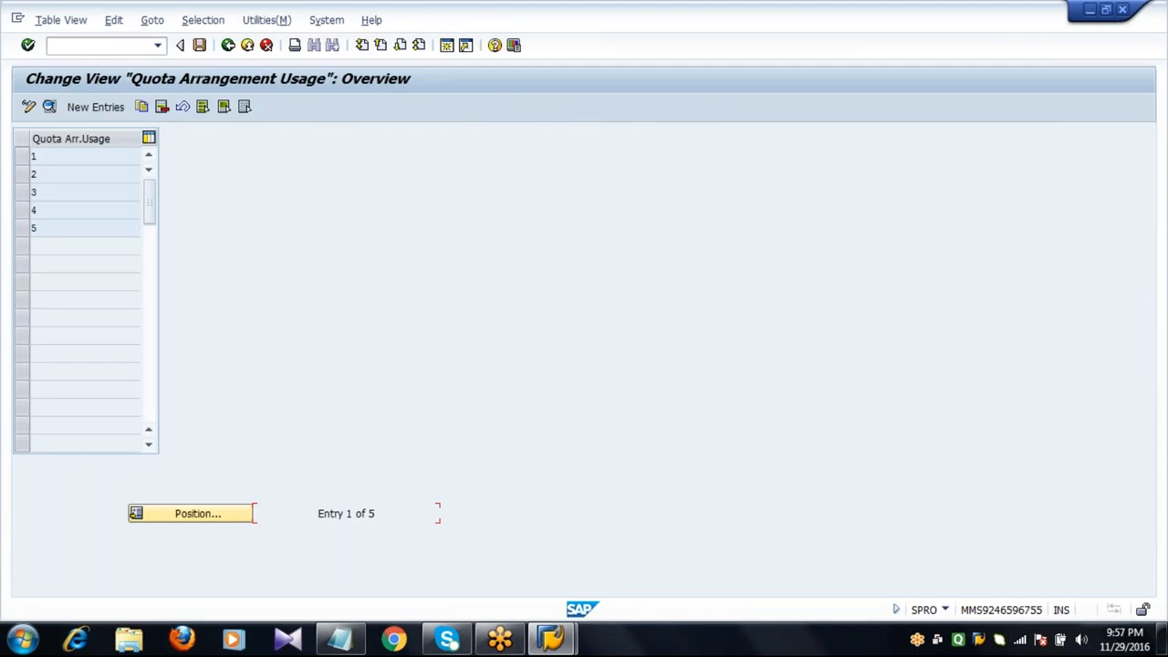
Create quota arrangement usage Z with Requisition, Purchase order and Schedule Line enabled, save it, and exit the IMG.
click(95, 108)
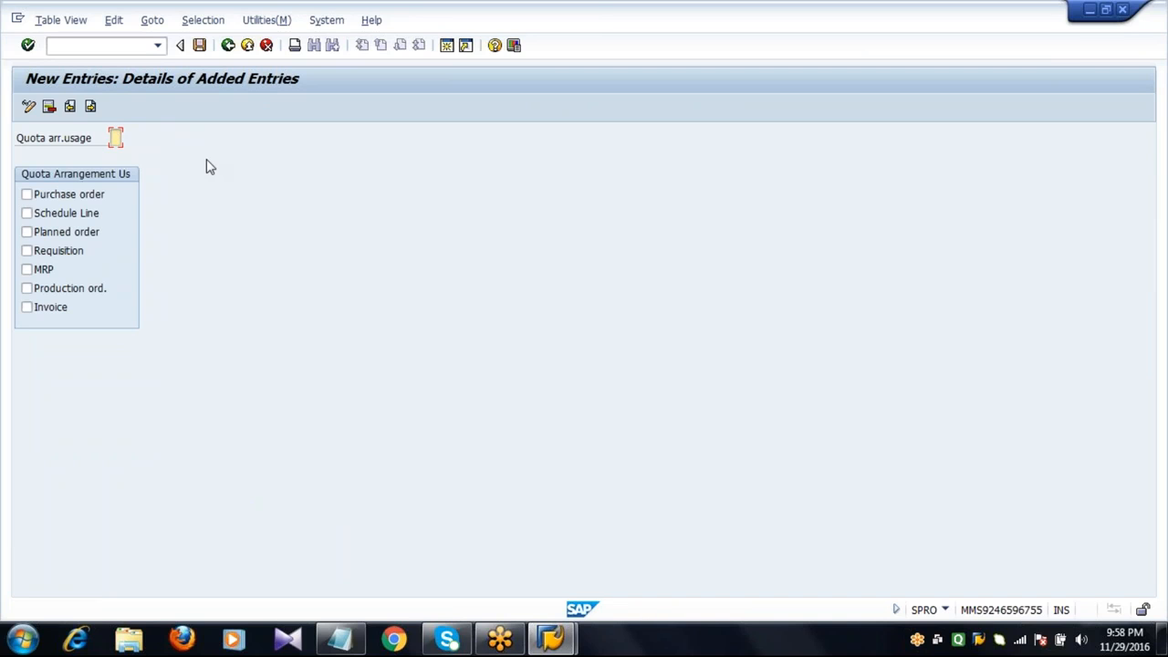
text(2)
click(59, 253)
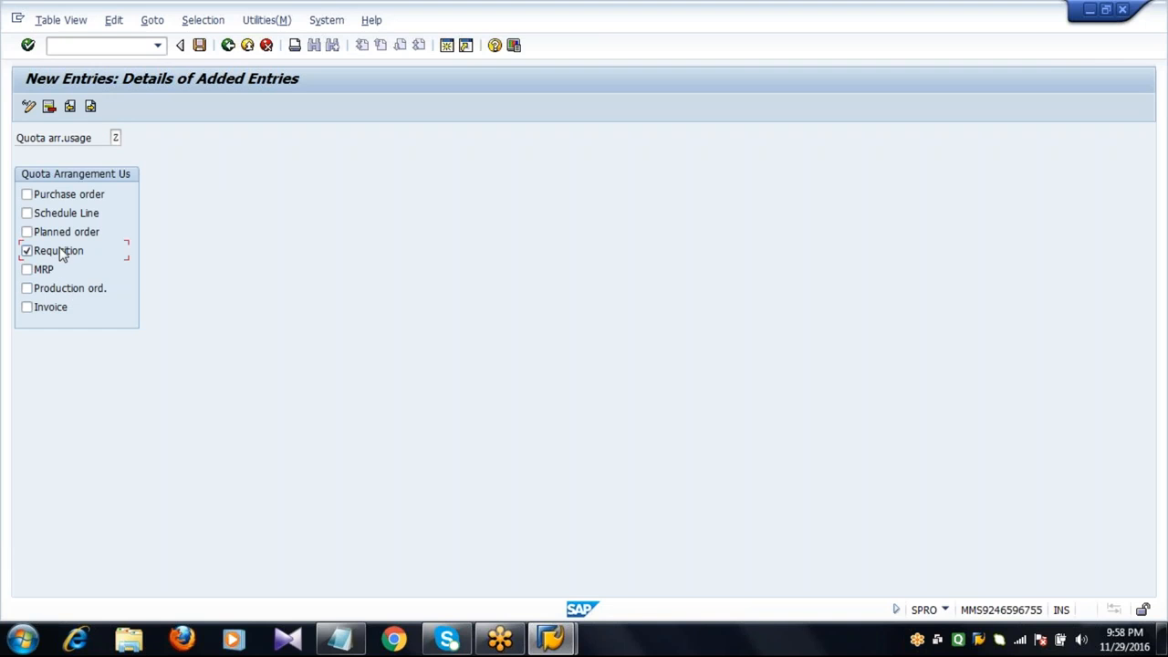
click(57, 199)
click(54, 217)
click(199, 45)
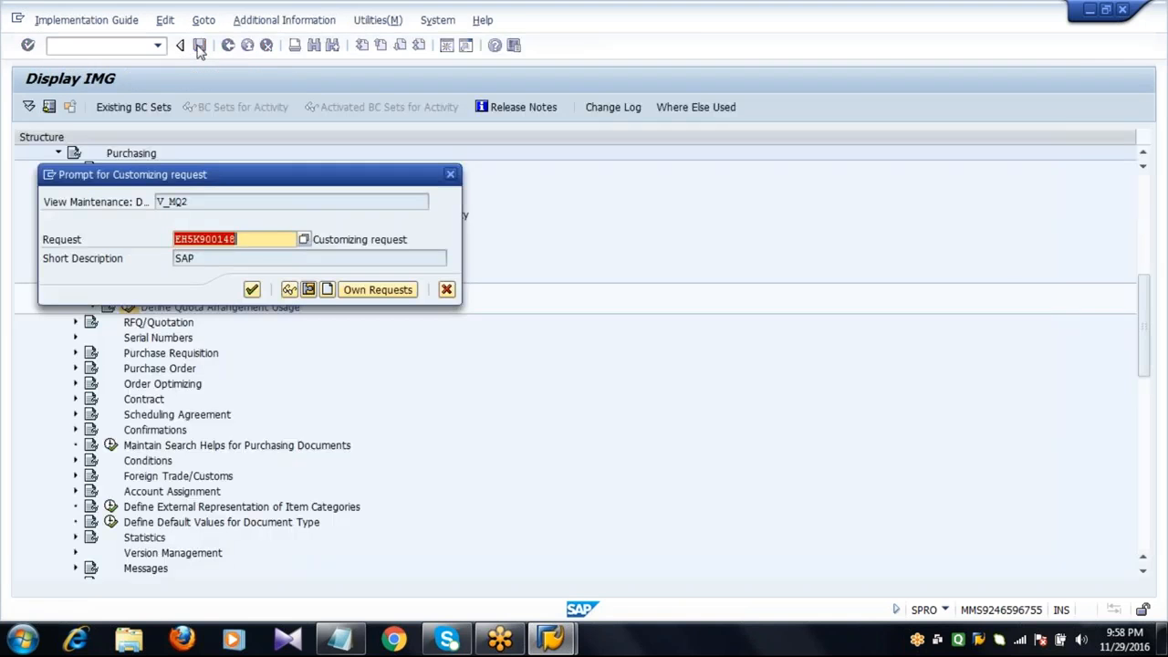
click(250, 289)
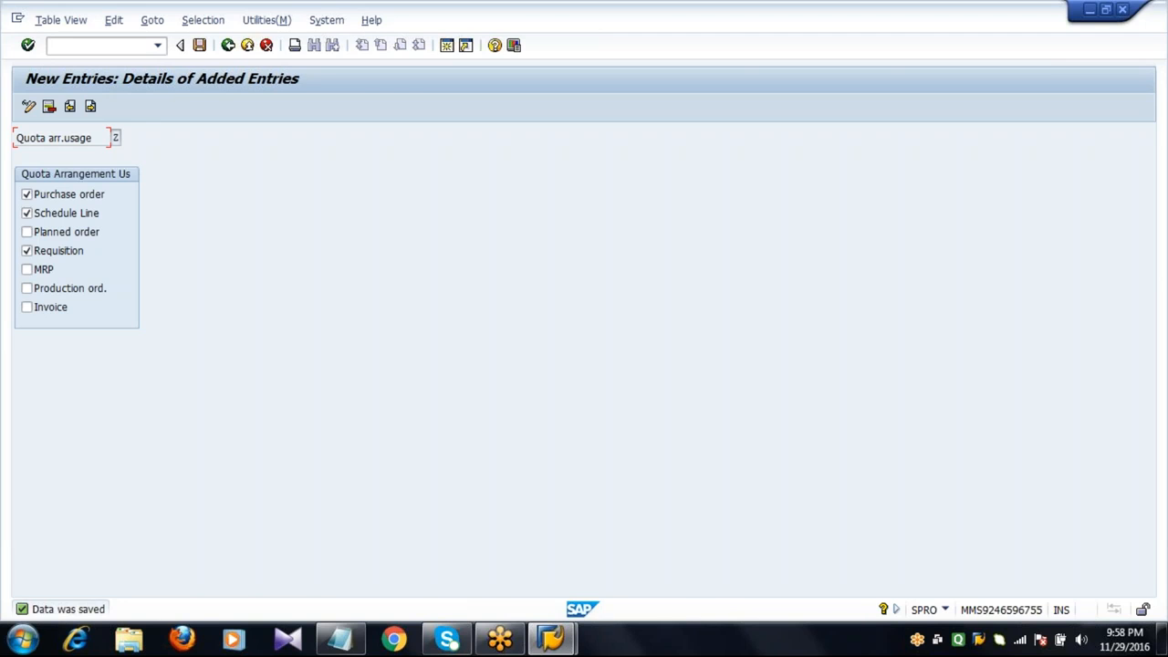
click(229, 46)
click(229, 46)
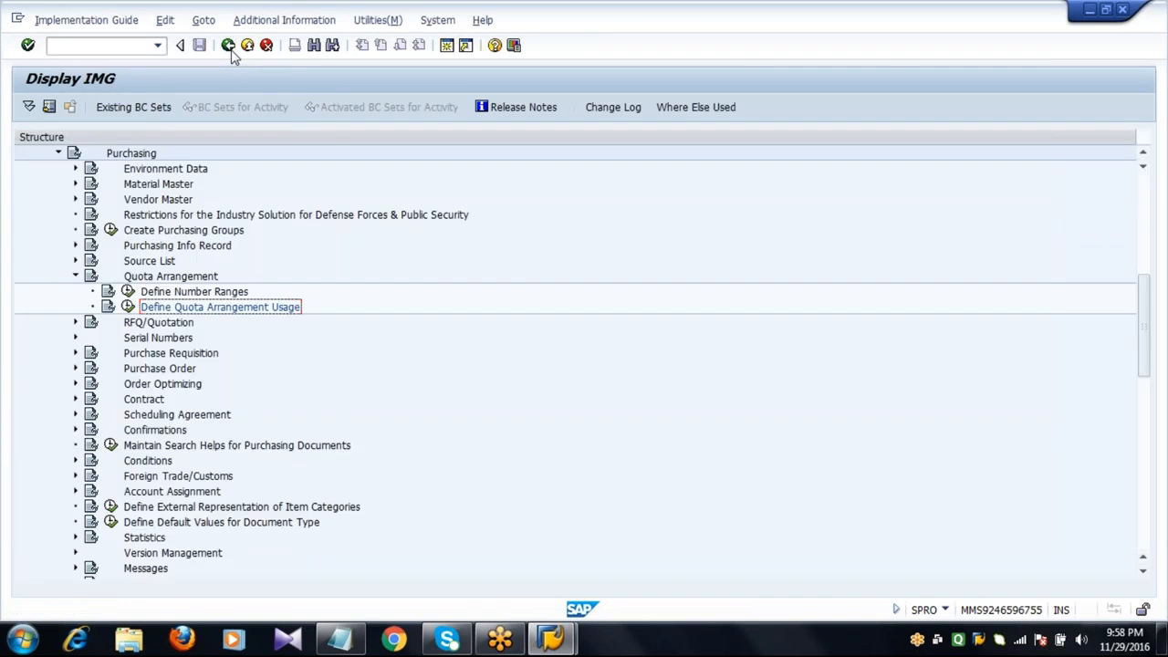
click(229, 47)
click(229, 46)
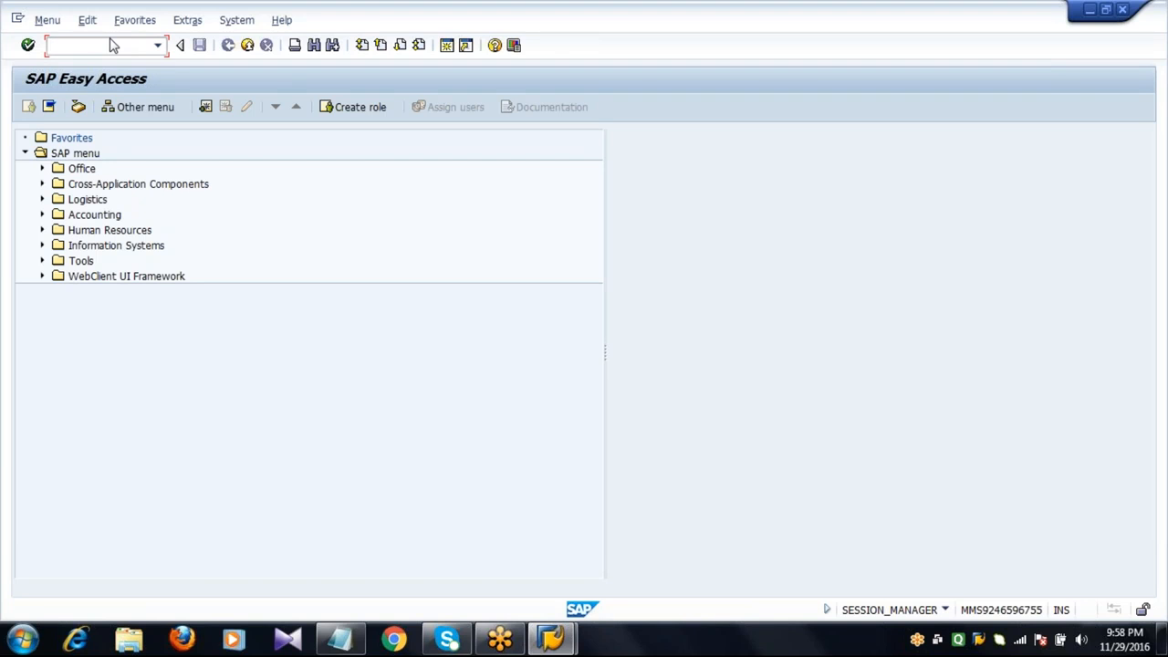
Open material 6053 in MM02 with the Purchasing view for plant 2011.
text(MM02)
key(Return)
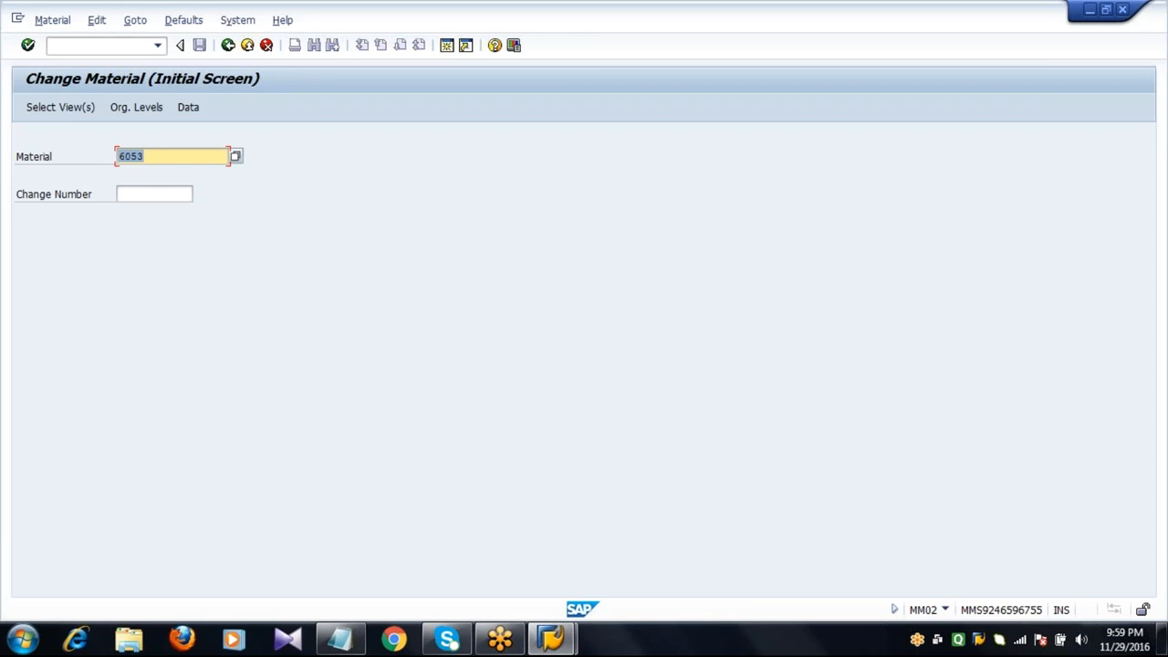
key(Right)
click(65, 113)
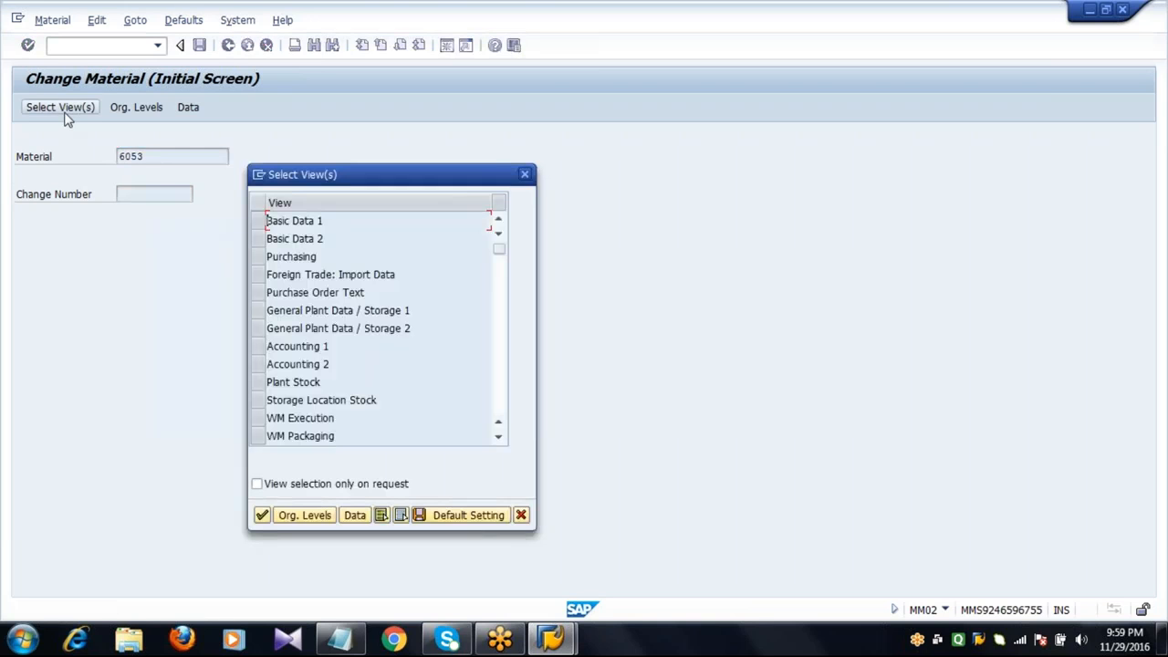
click(257, 260)
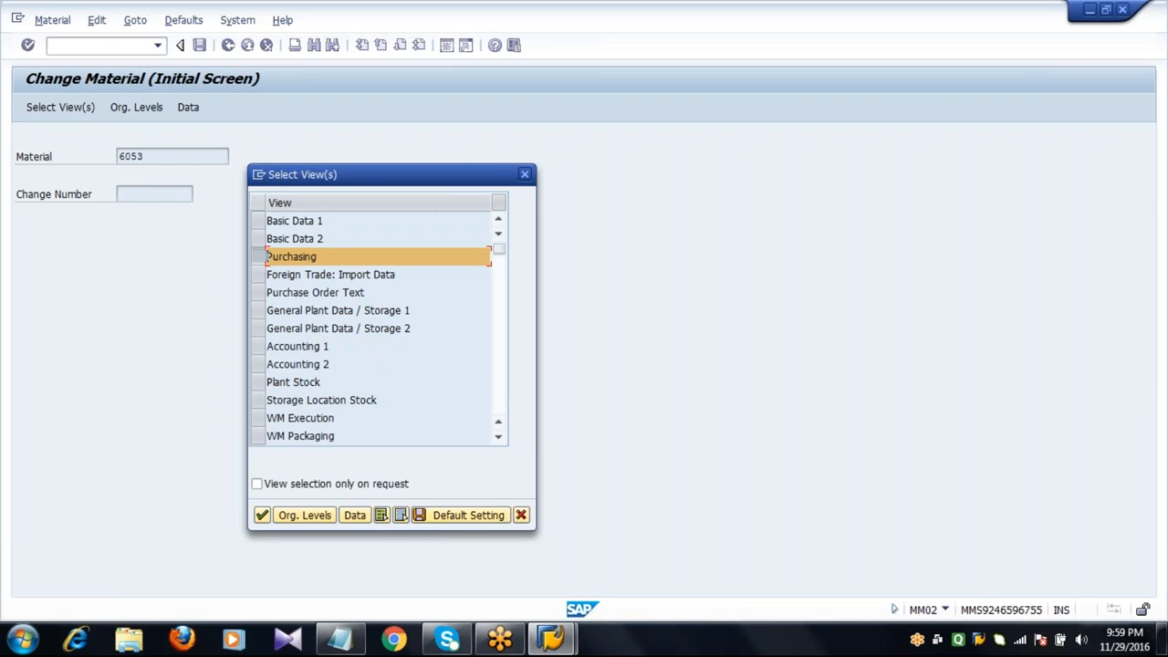
click(303, 516)
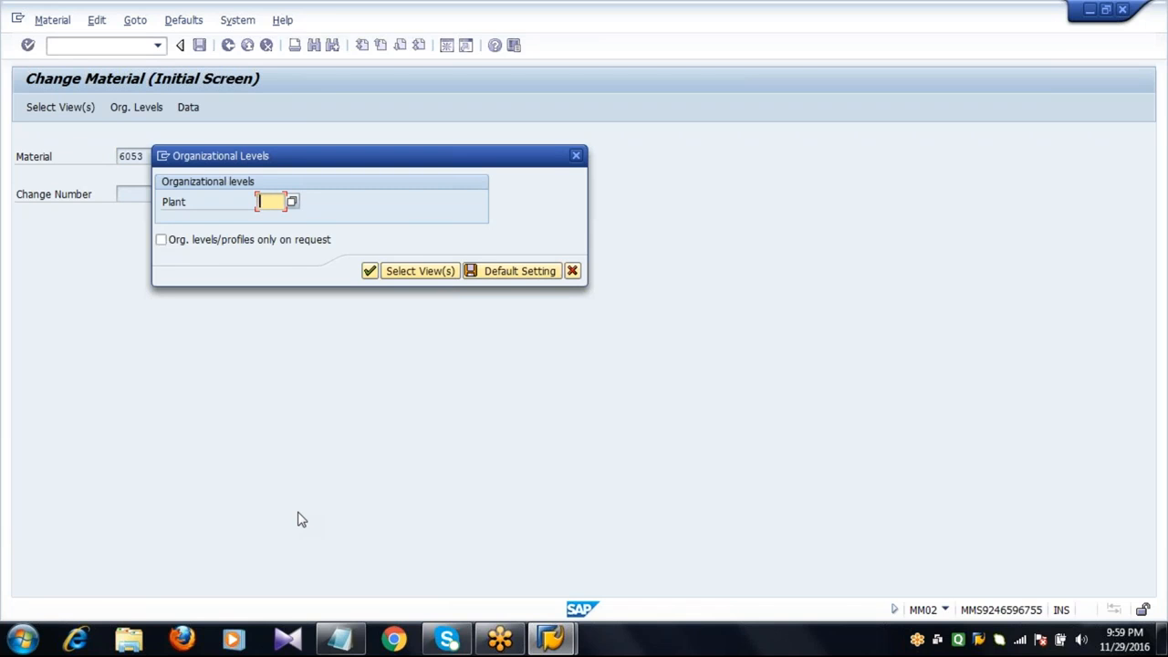
text(2011)
key(Return)
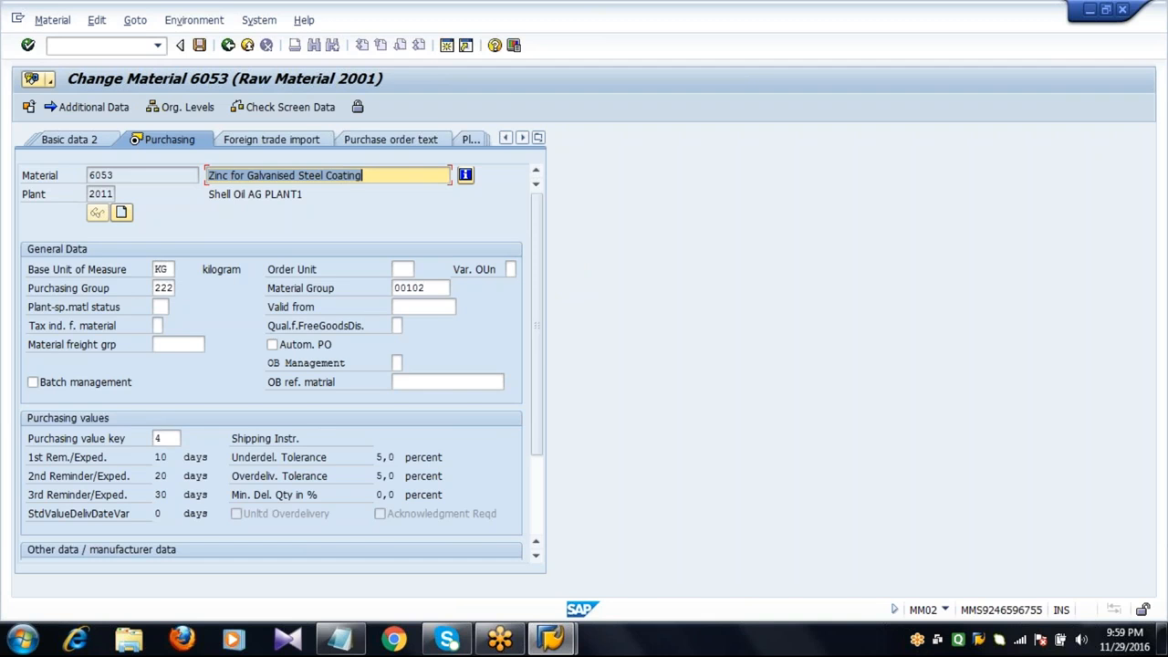
Set the material's quota arrangement usage to Z.
click(536, 543)
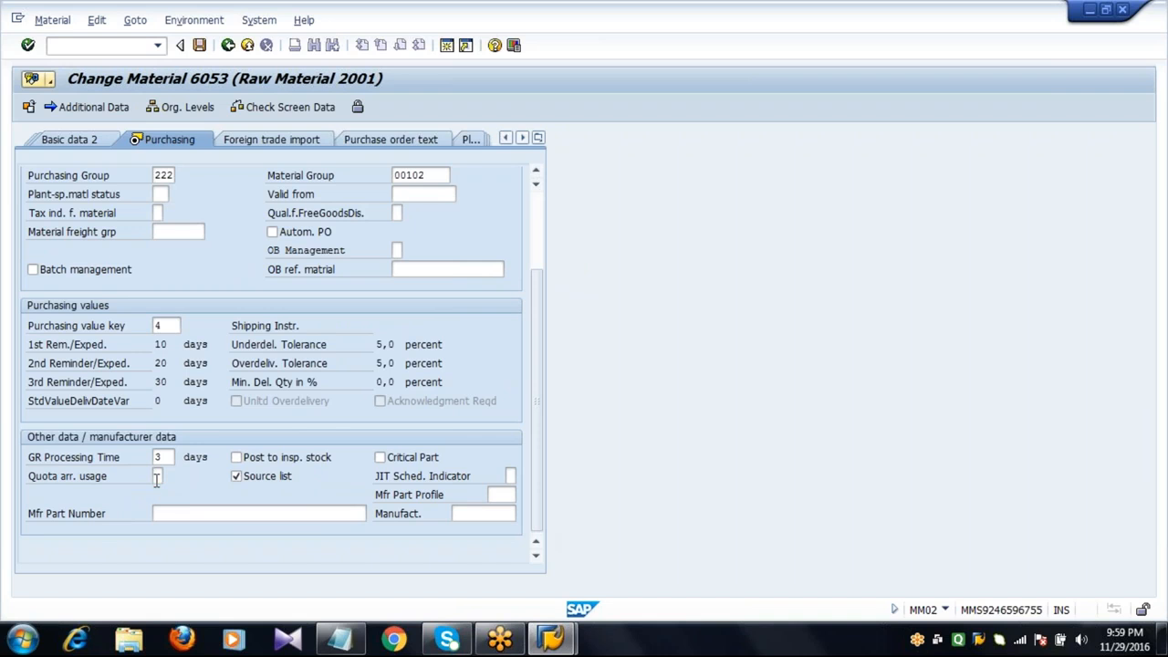
click(157, 475)
click(169, 476)
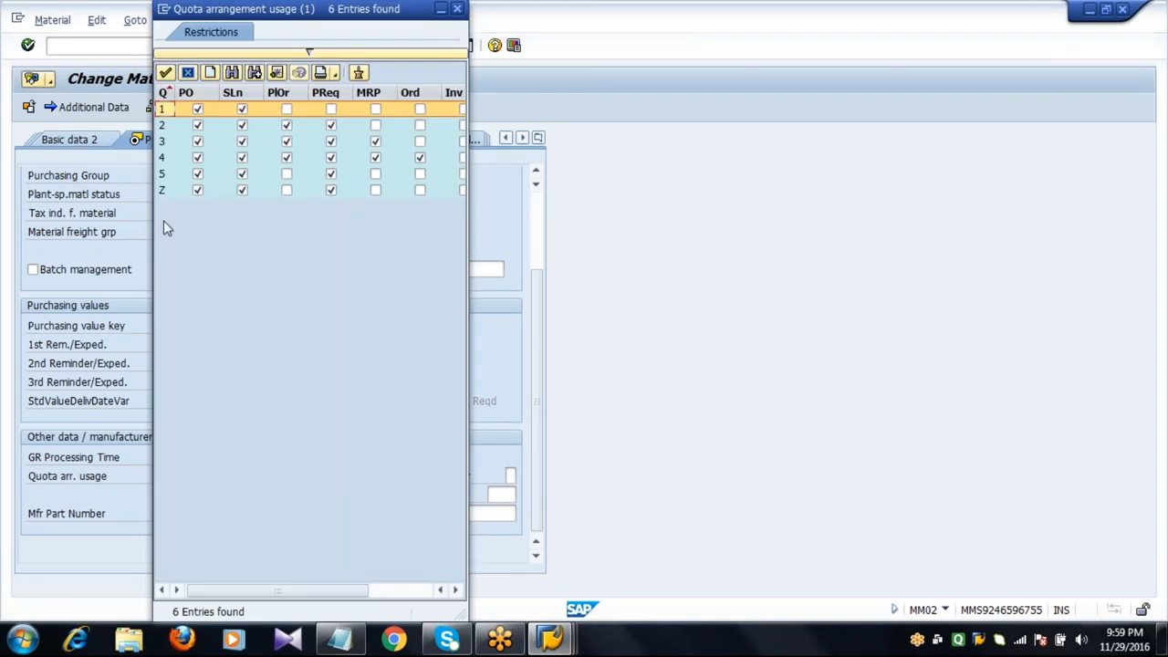
double_click(166, 188)
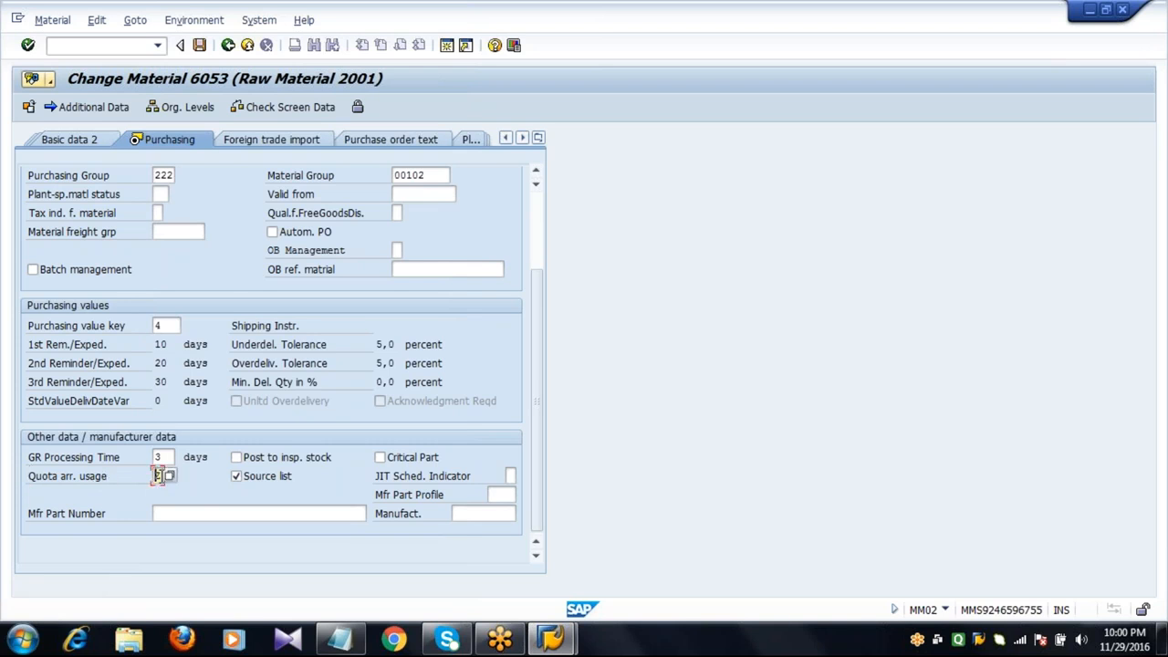
Save the material change and exit back to the main menu.
click(201, 48)
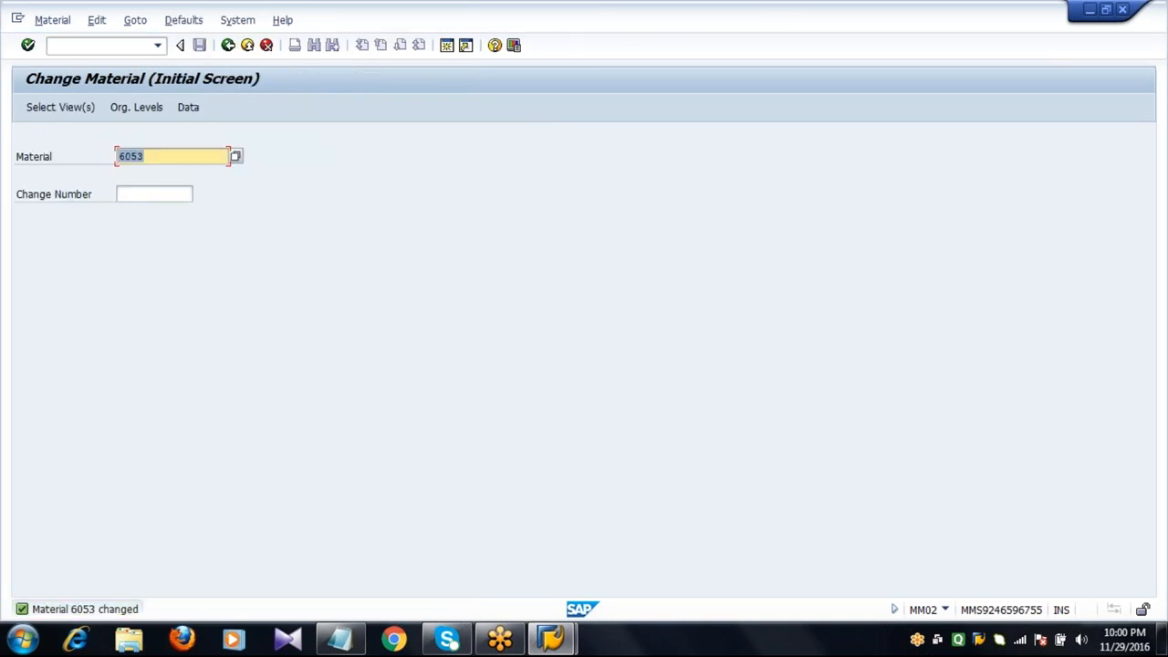
click(221, 51)
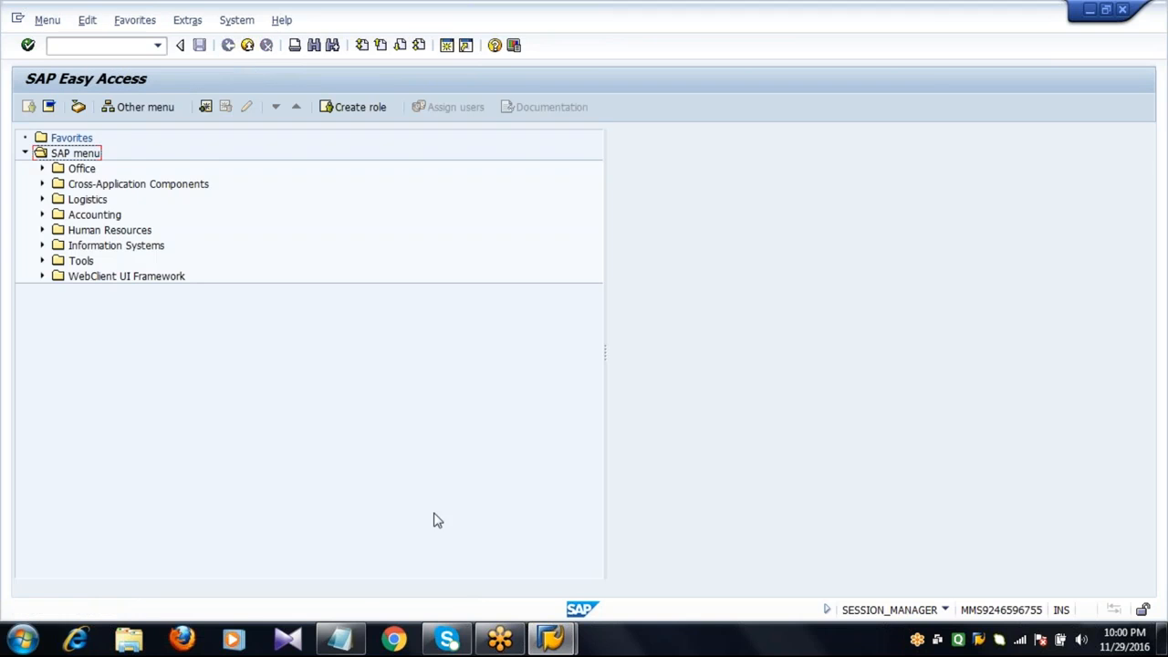
Switch to Notepad and delete the blank lines below the quota rating formula in the notes.
click(339, 638)
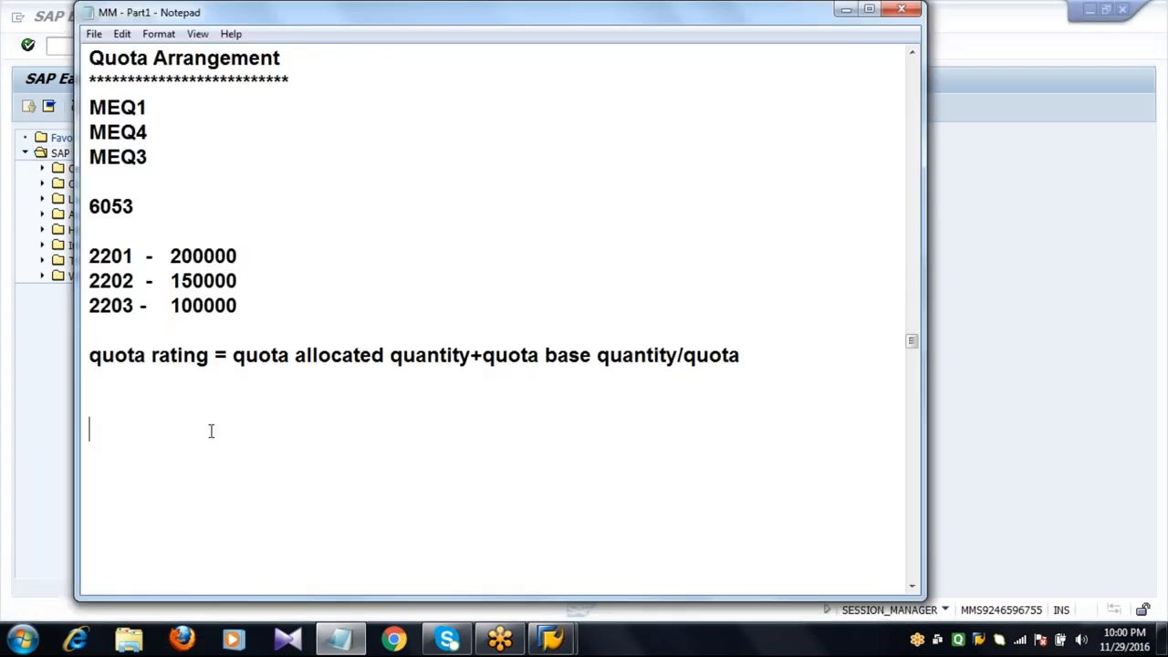
key(Delete)
key(Delete)
key(Delete)
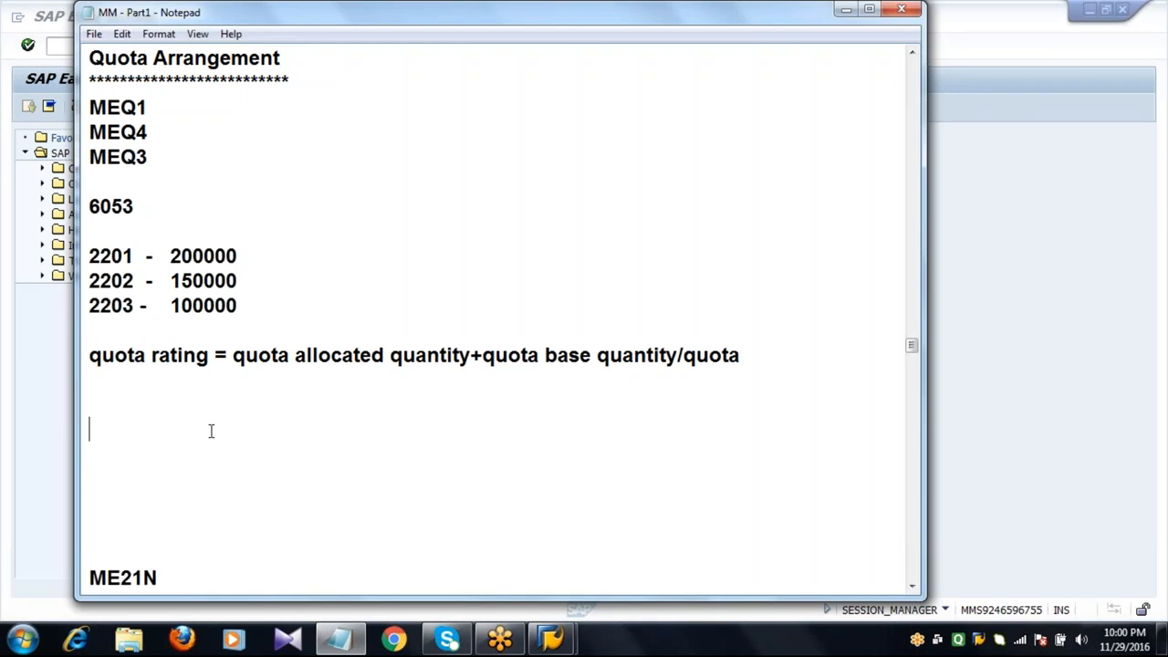
key(Delete)
key(Delete)
key(Delete)
key(Delete)
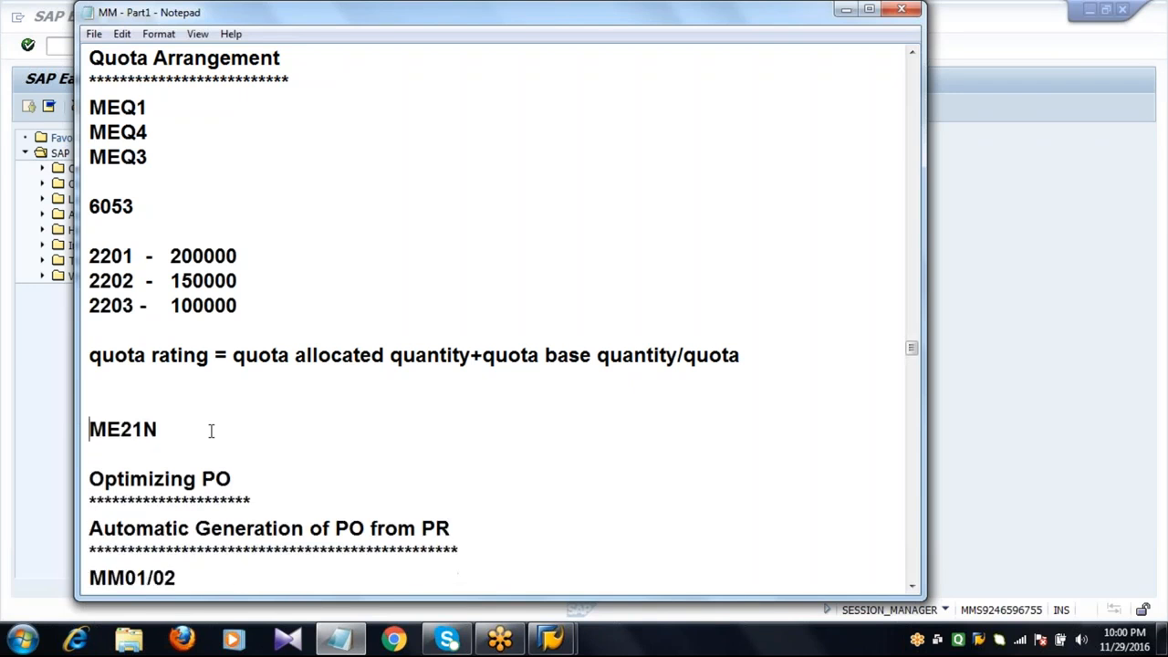
key(Delete)
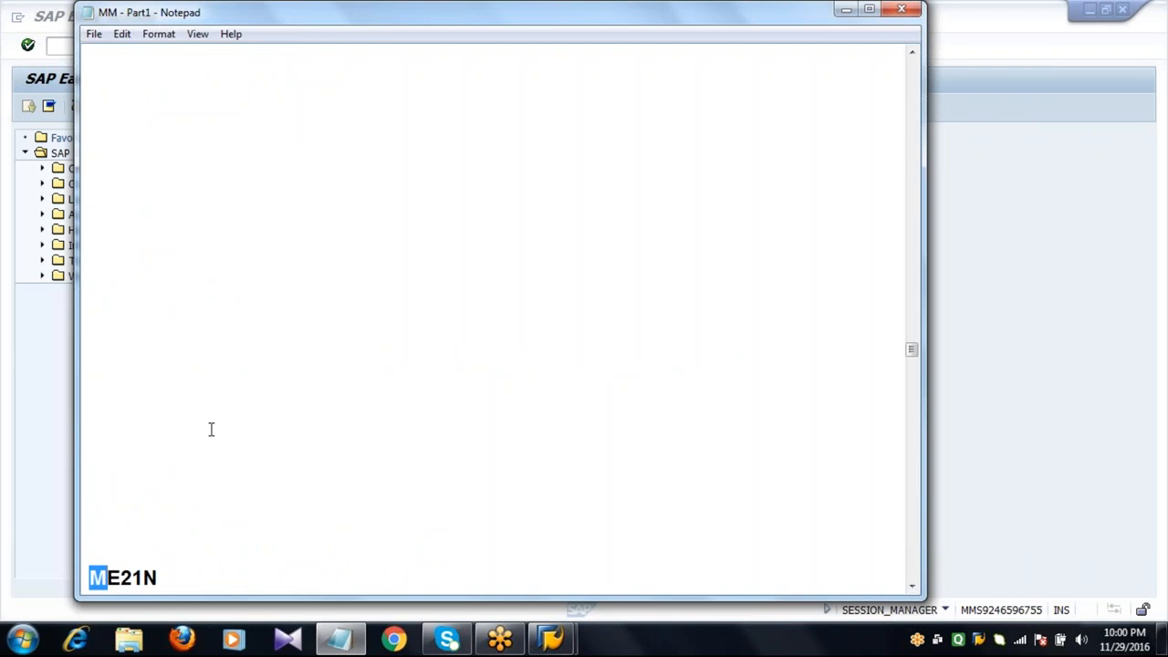
Highlight the quota arrangement transaction codes MEQ1, MEQ4 and MEQ3 in the notes.
click(211, 429)
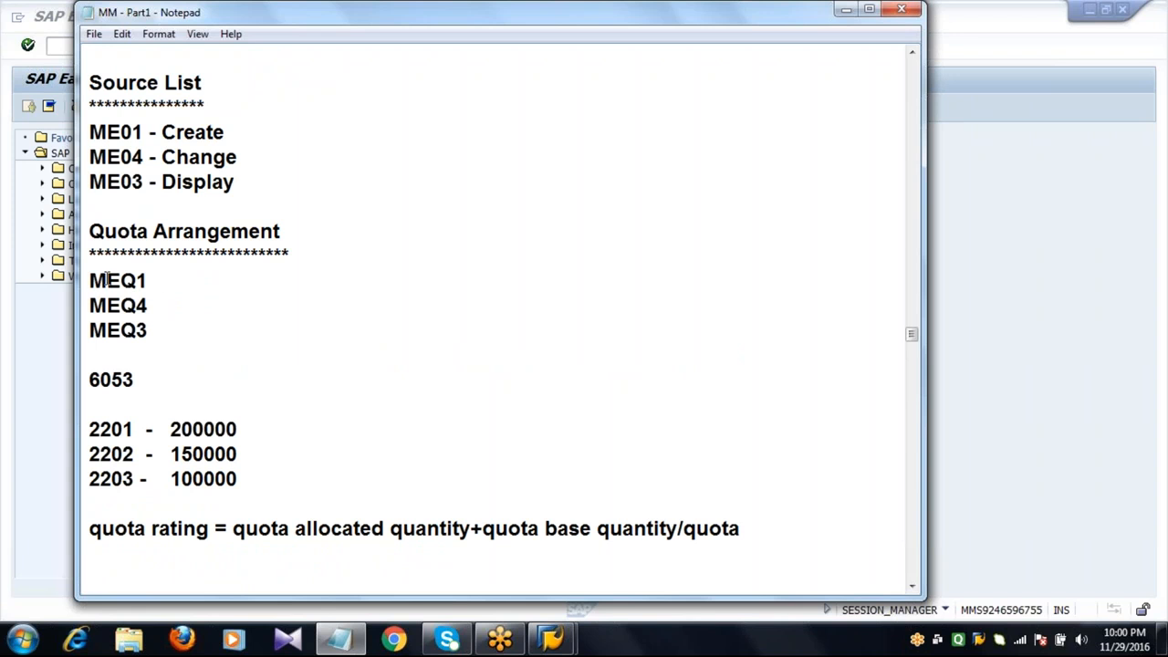
click(90, 280)
drag(89, 280, 160, 327)
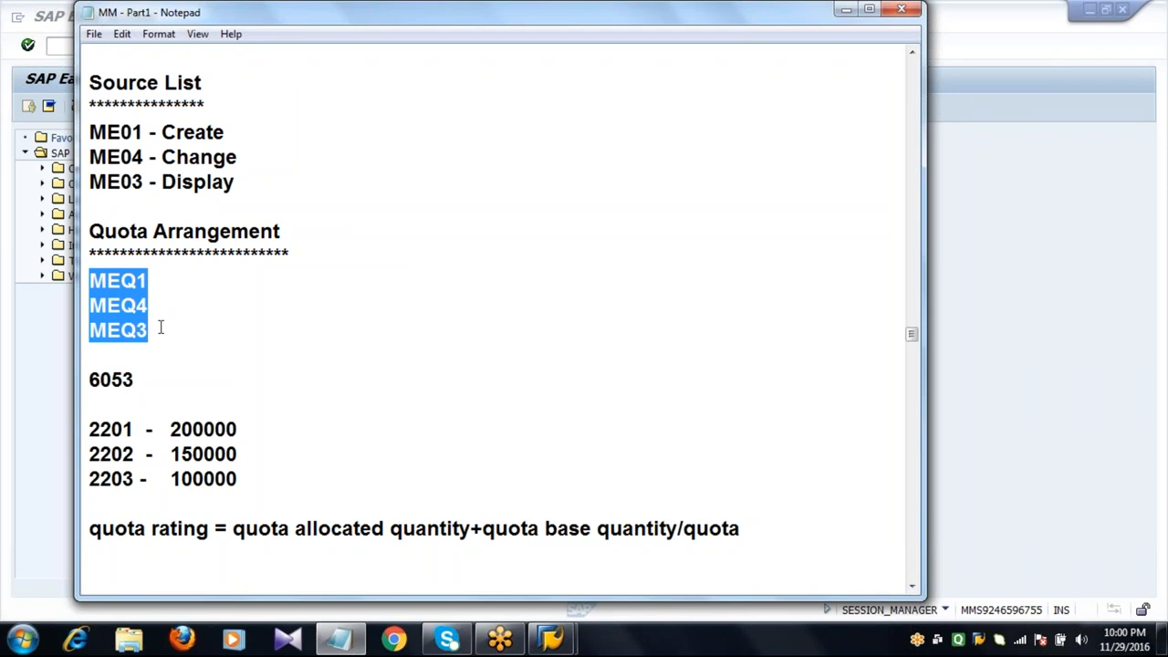
click(159, 327)
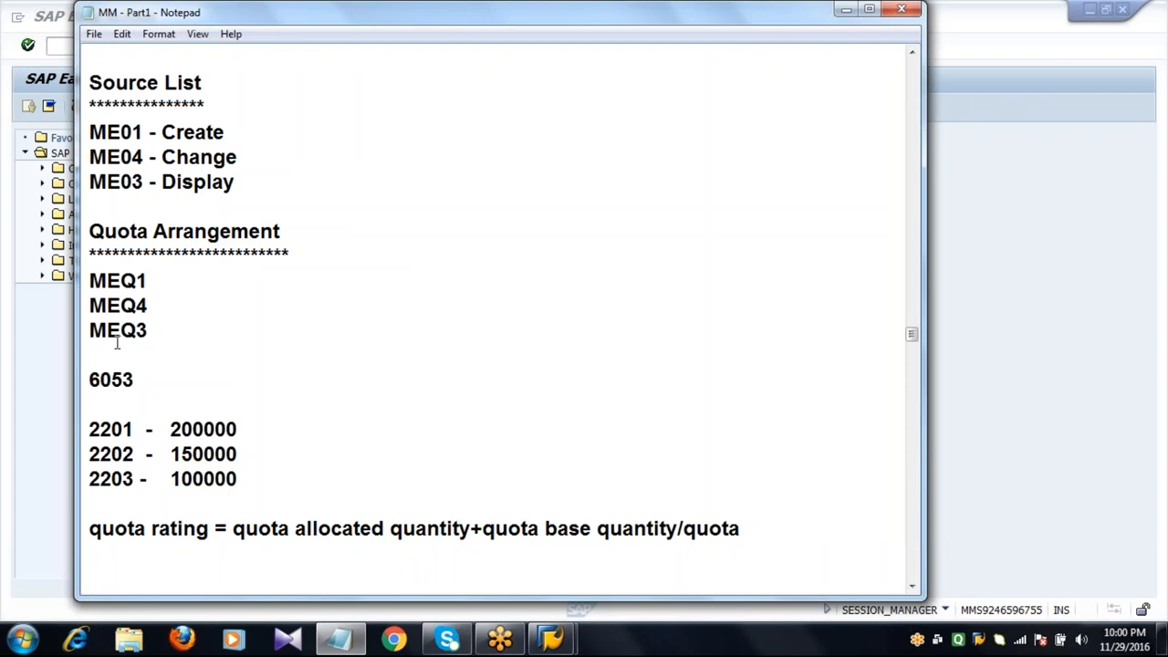
Return to SAP and open quota arrangement maintenance (MEQ1) for material 6053 at plant 2011.
click(58, 319)
click(109, 48)
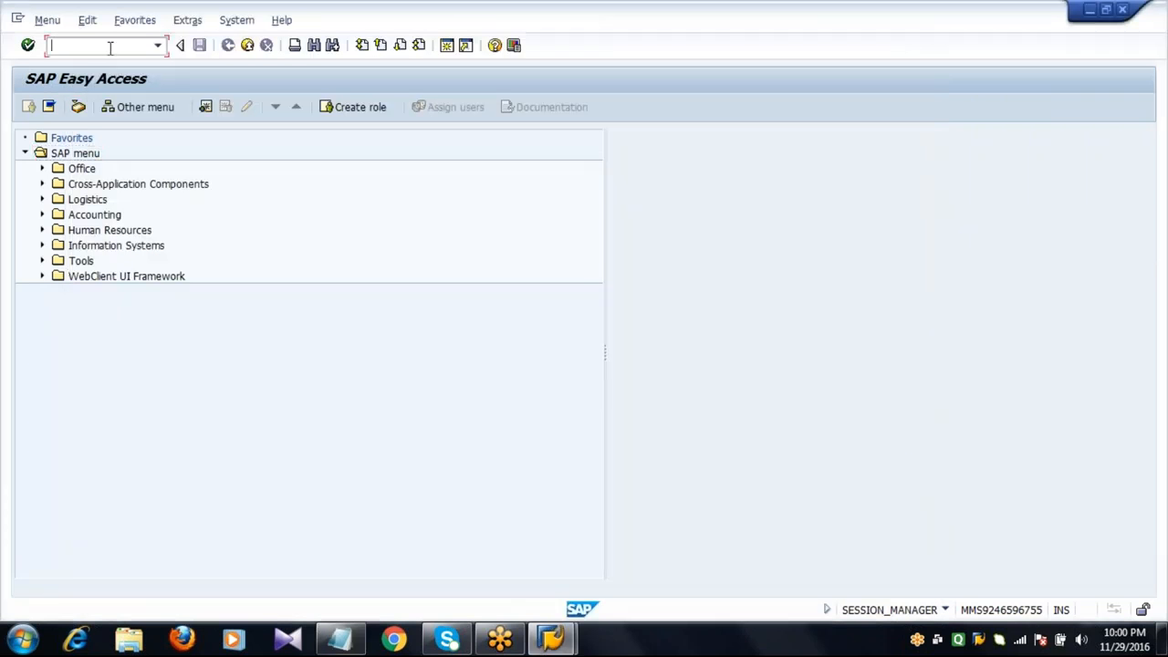
text(MEQ1)
key(Return)
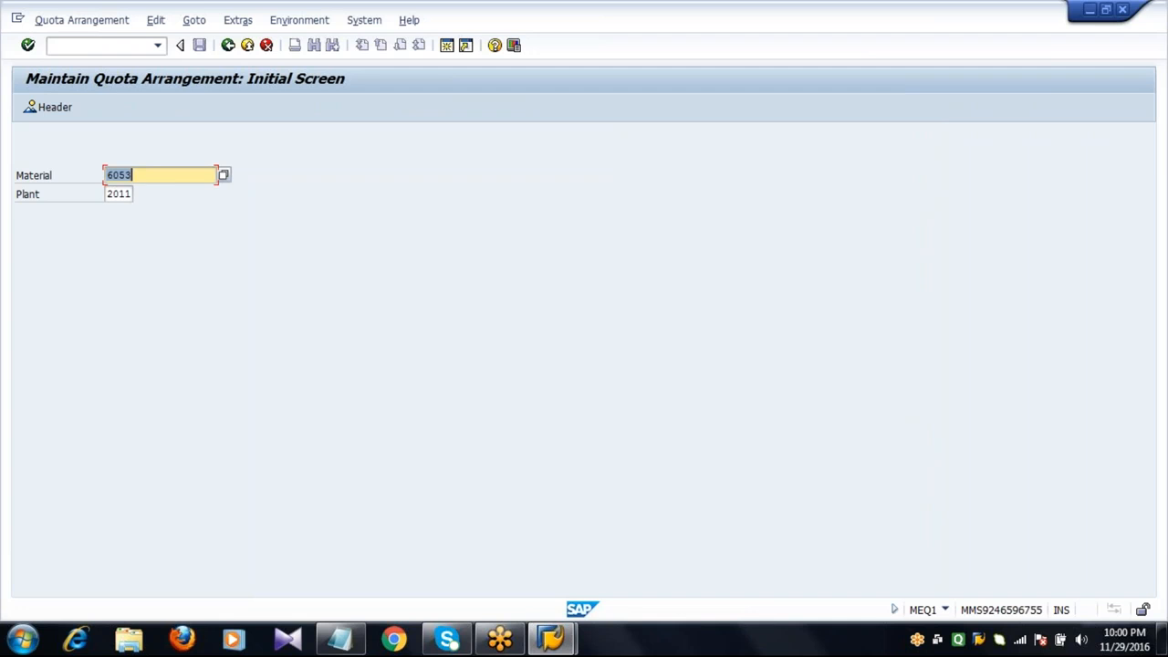
click(166, 180)
key(Return)
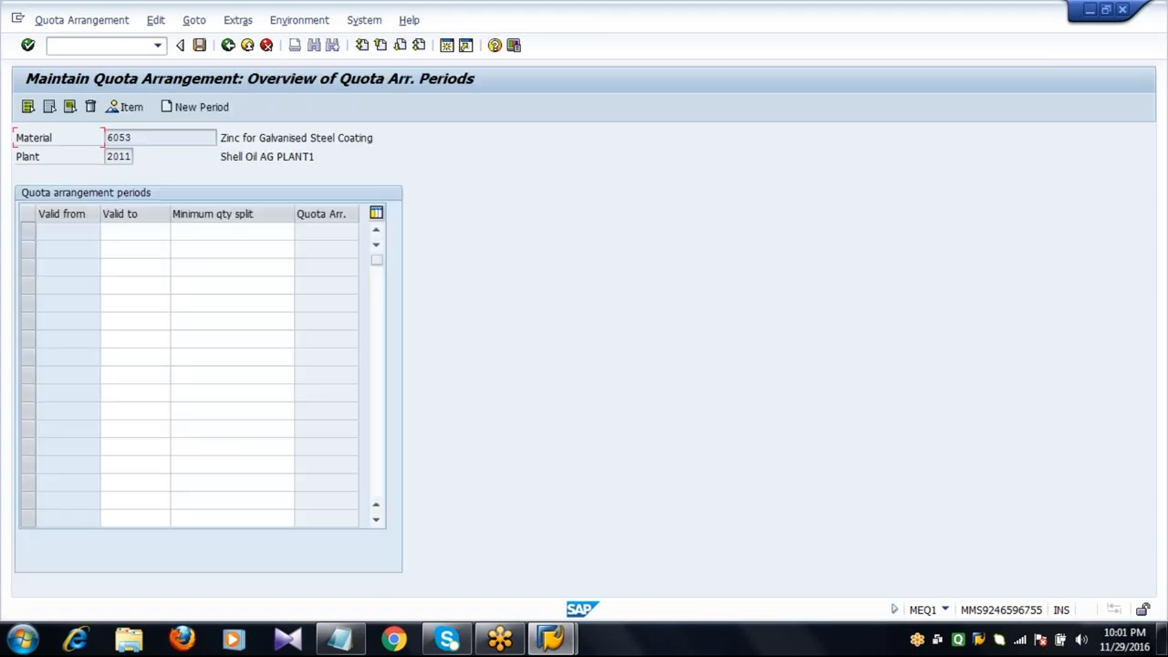
Add a quota arrangement period valid to 31.12.2017.
click(144, 234)
text(3)
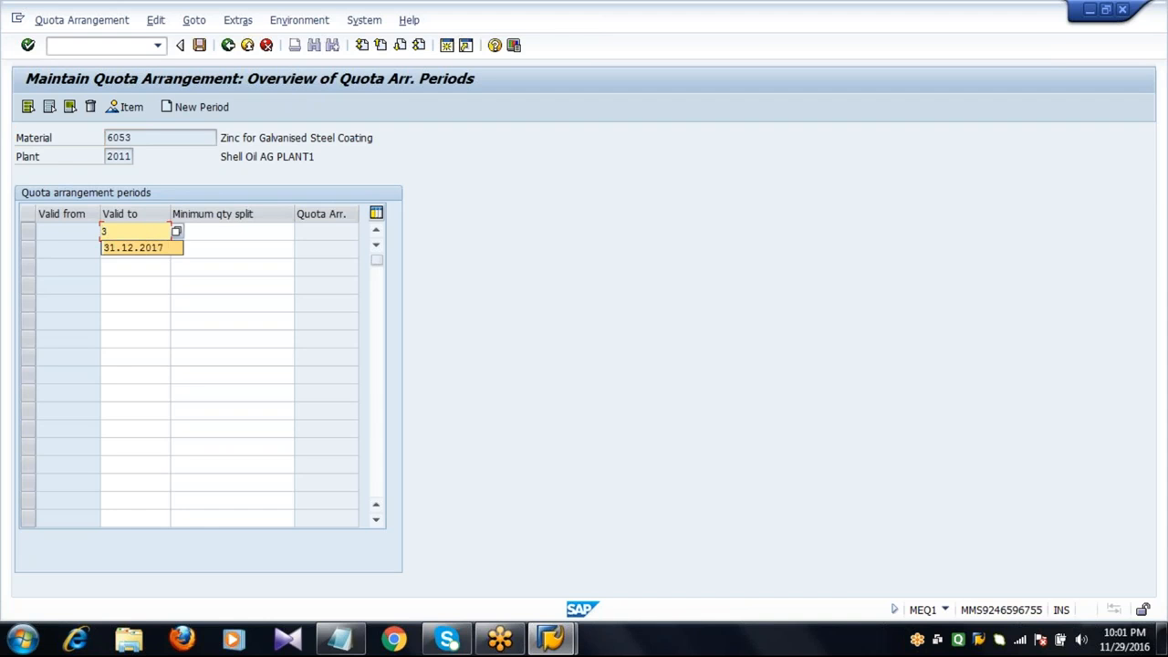
click(137, 248)
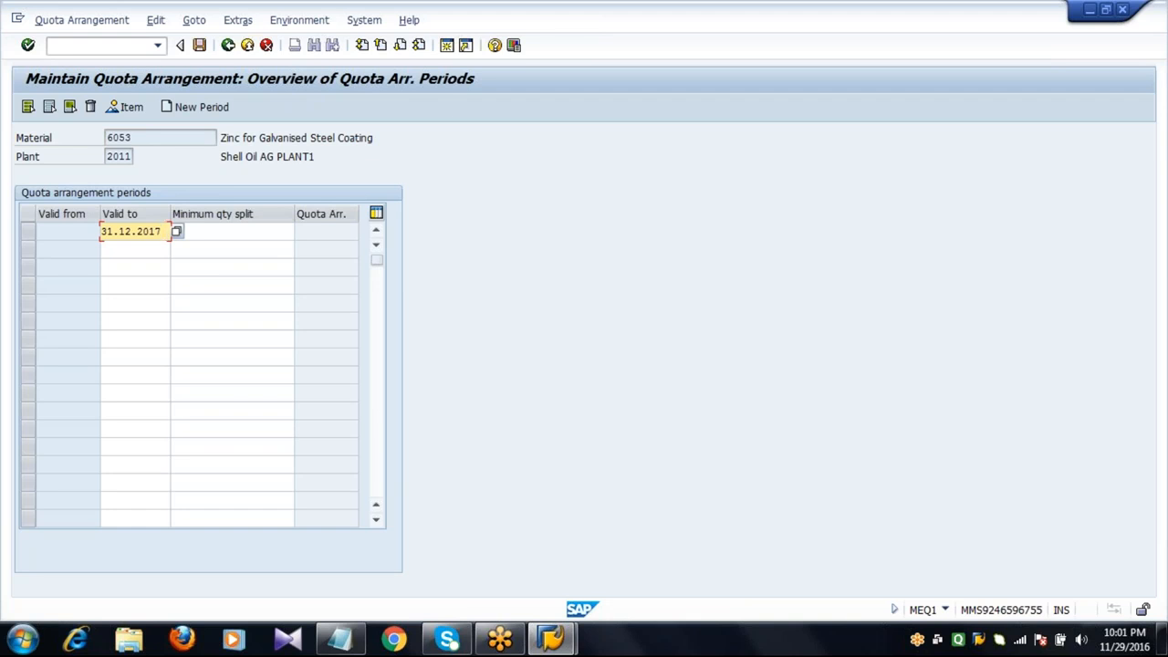
key(Return)
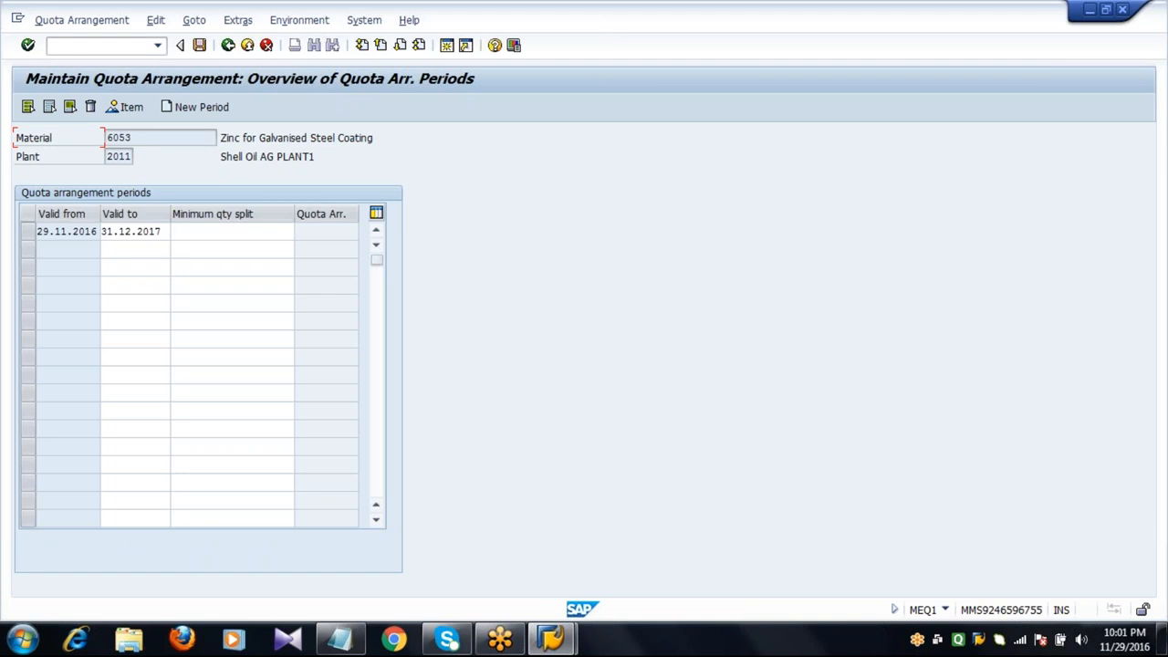
Select the new quota arrangement period row.
click(68, 235)
click(62, 253)
click(28, 236)
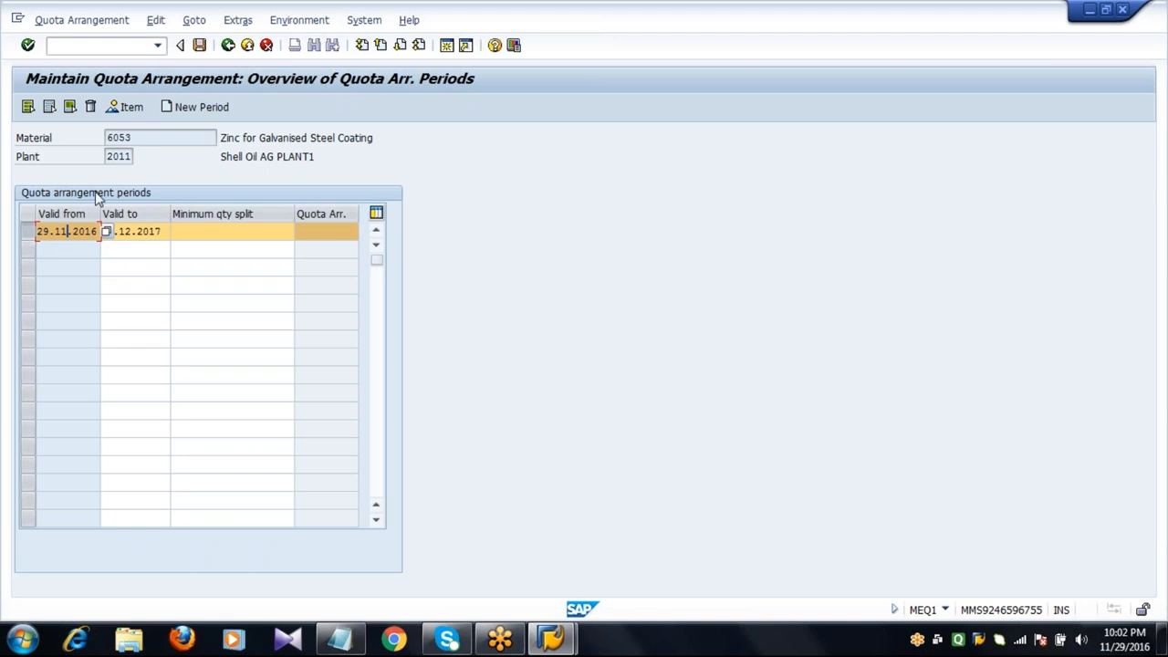
Open the item overview and add a first quota item with procurement type F for vendor 2201.
click(127, 109)
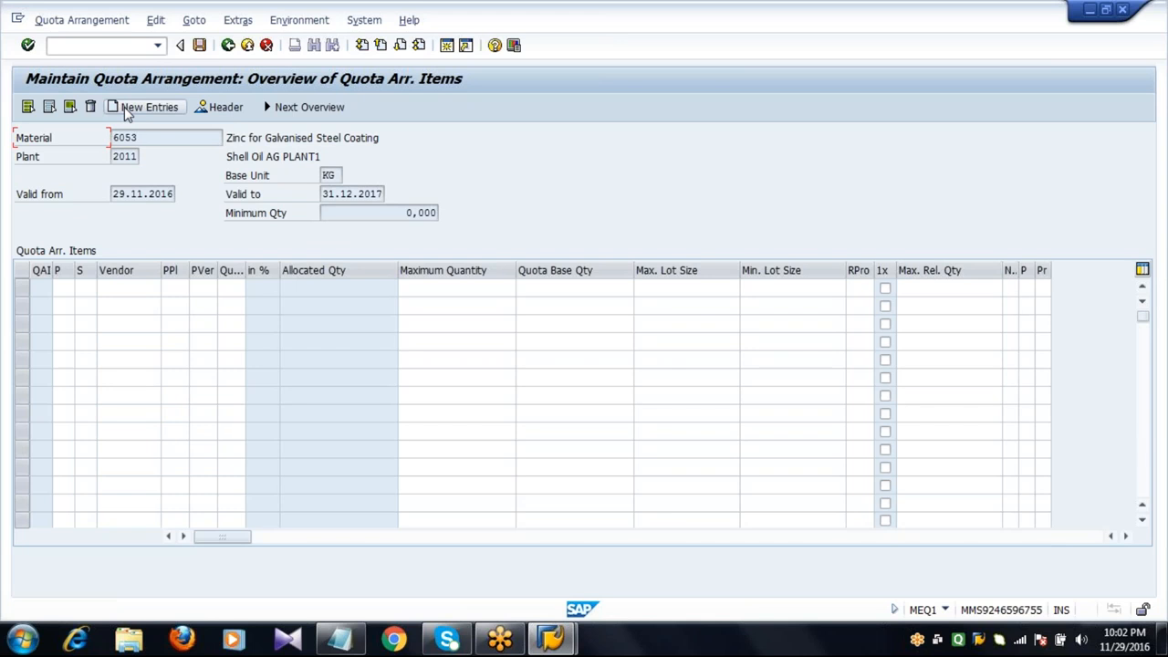
click(64, 290)
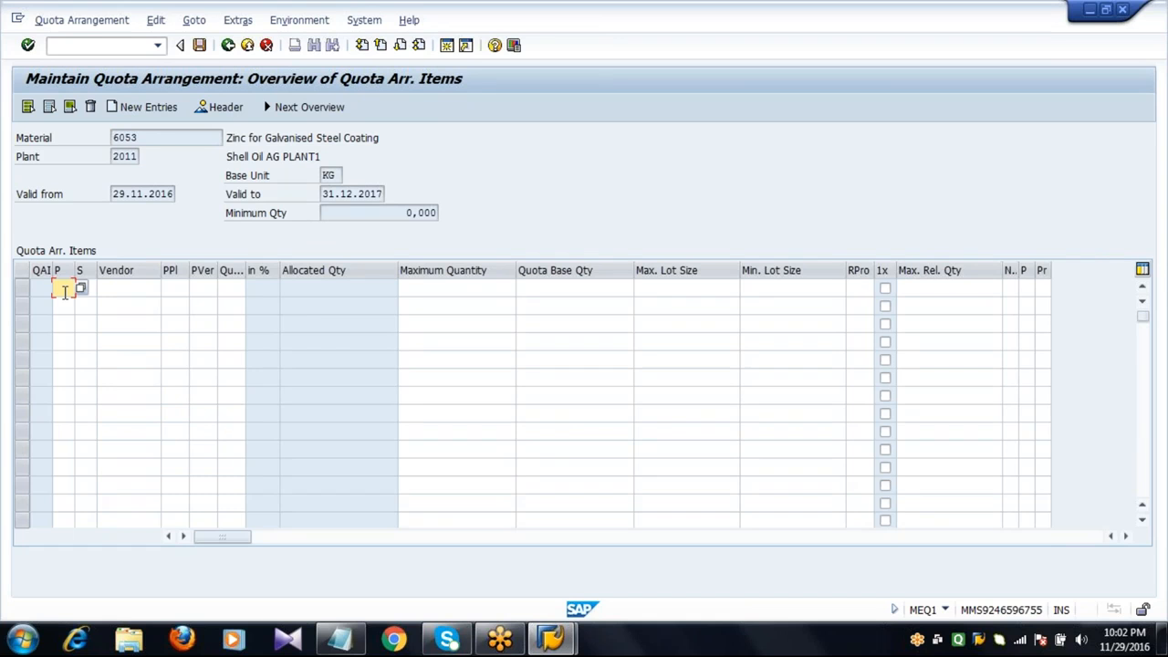
click(80, 289)
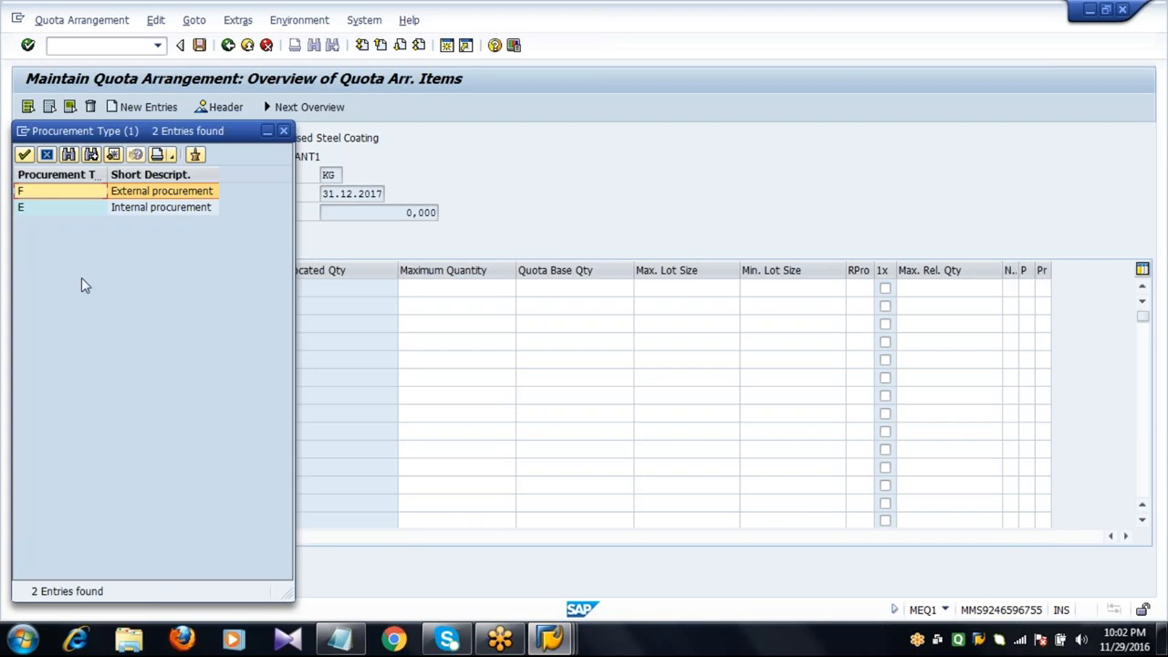
double_click(160, 192)
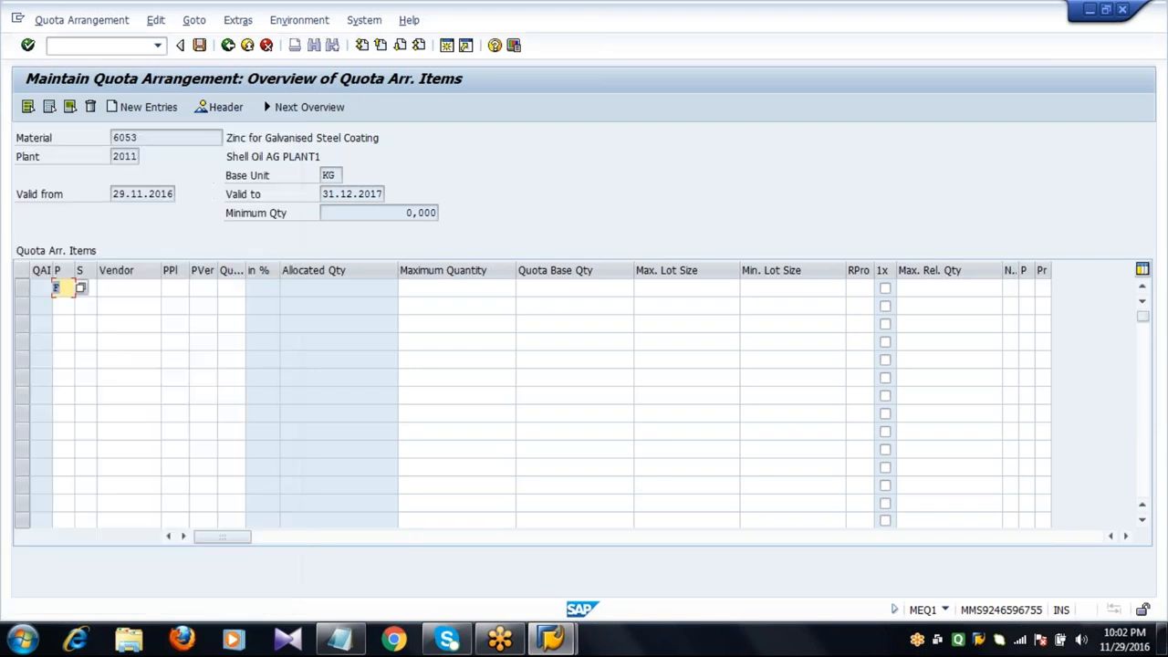
click(137, 288)
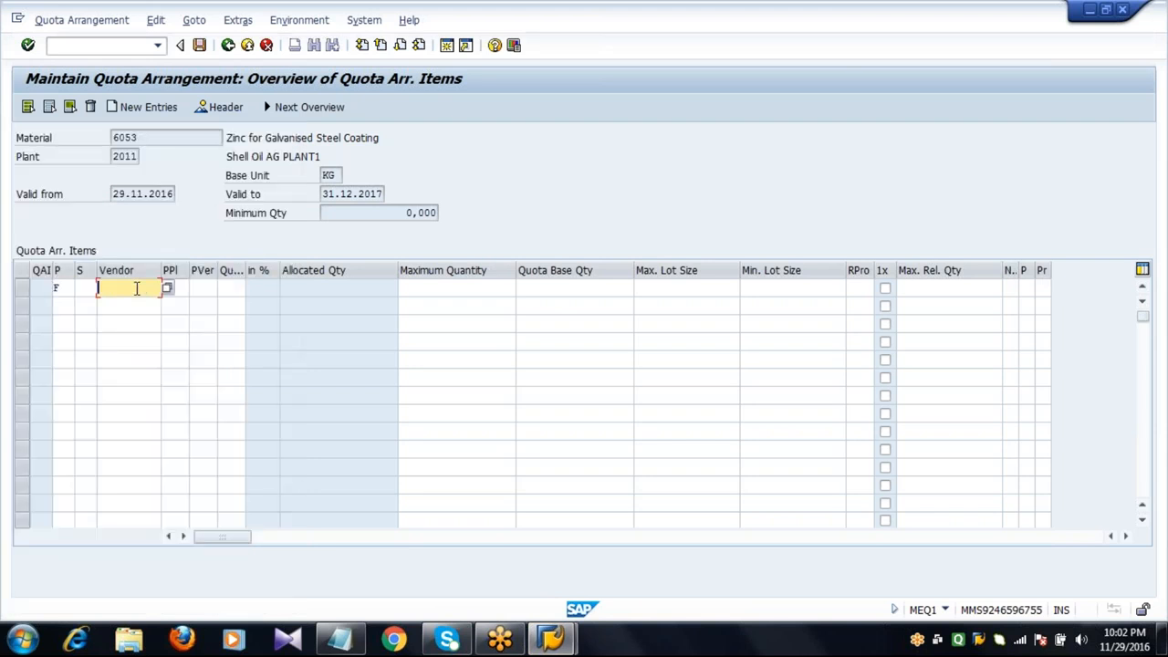
text(2201)
click(232, 289)
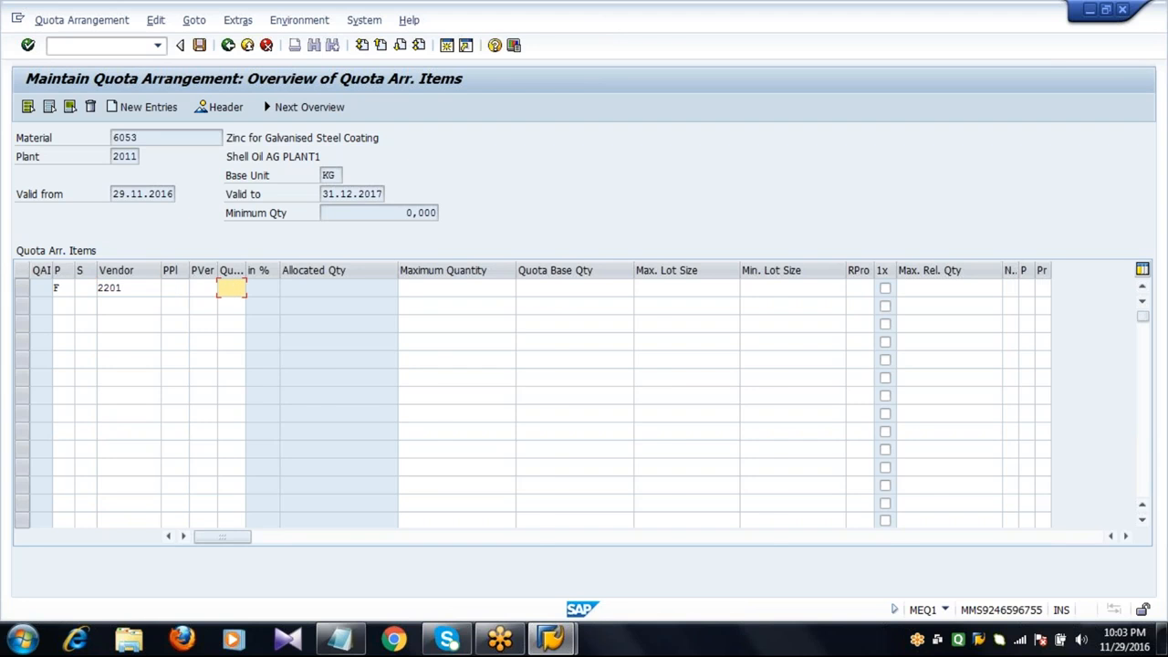
Give vendor 2201 a quota of 1 and a maximum quantity of 200000.
drag(247, 292, 277, 303)
text(1)
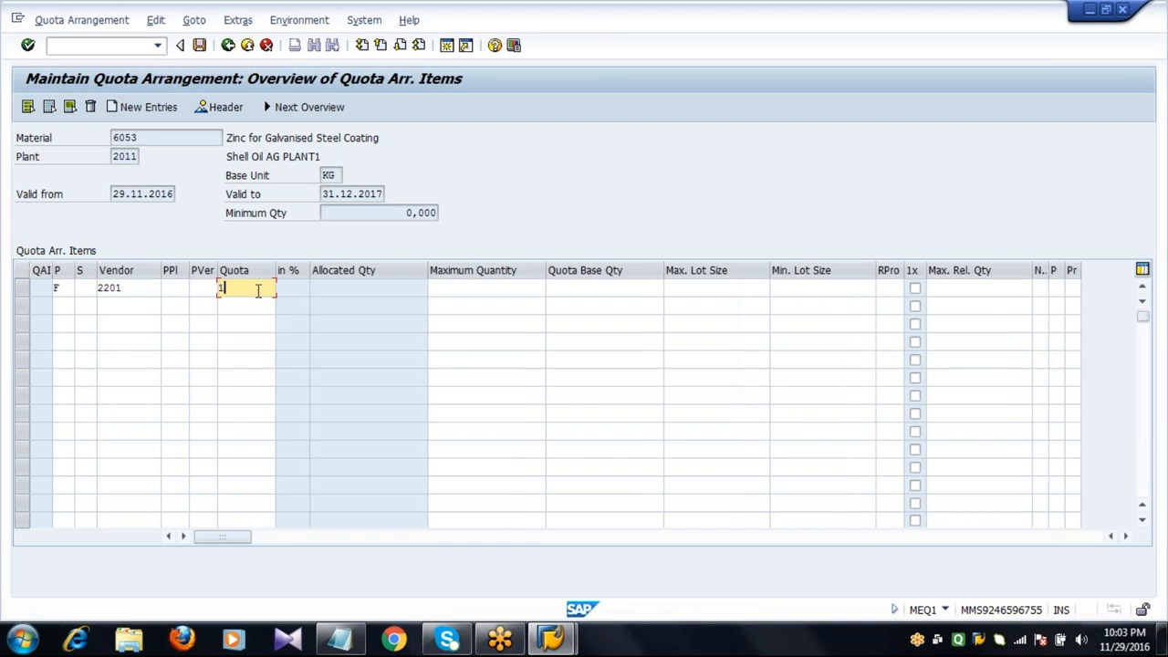
drag(309, 293, 351, 299)
click(317, 286)
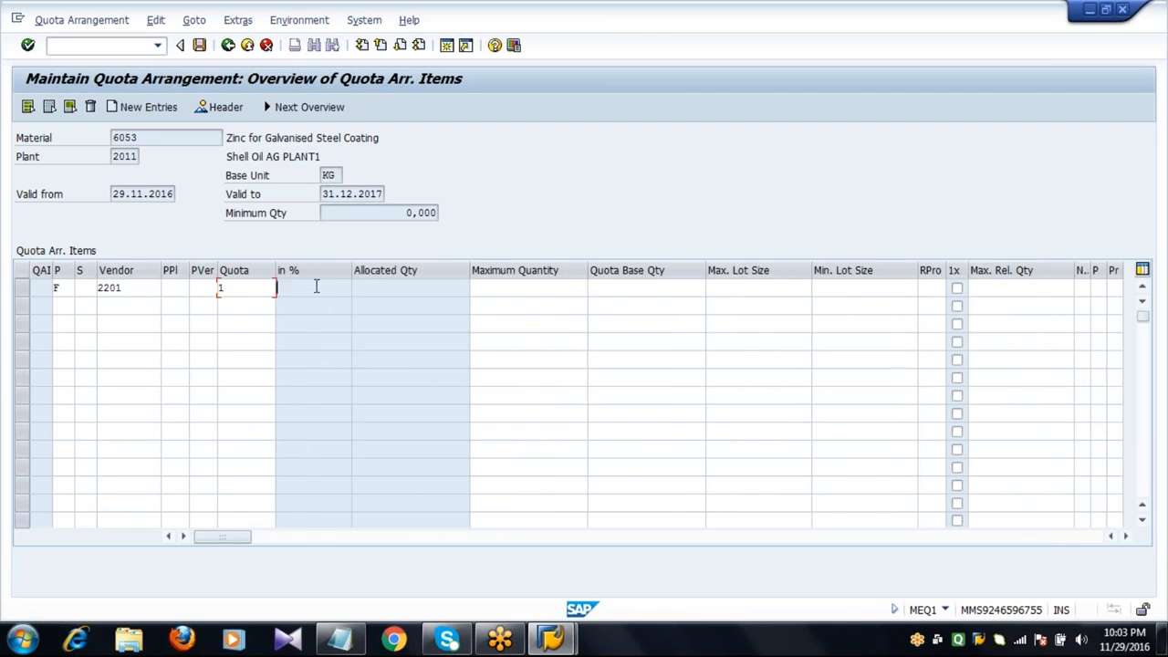
click(487, 290)
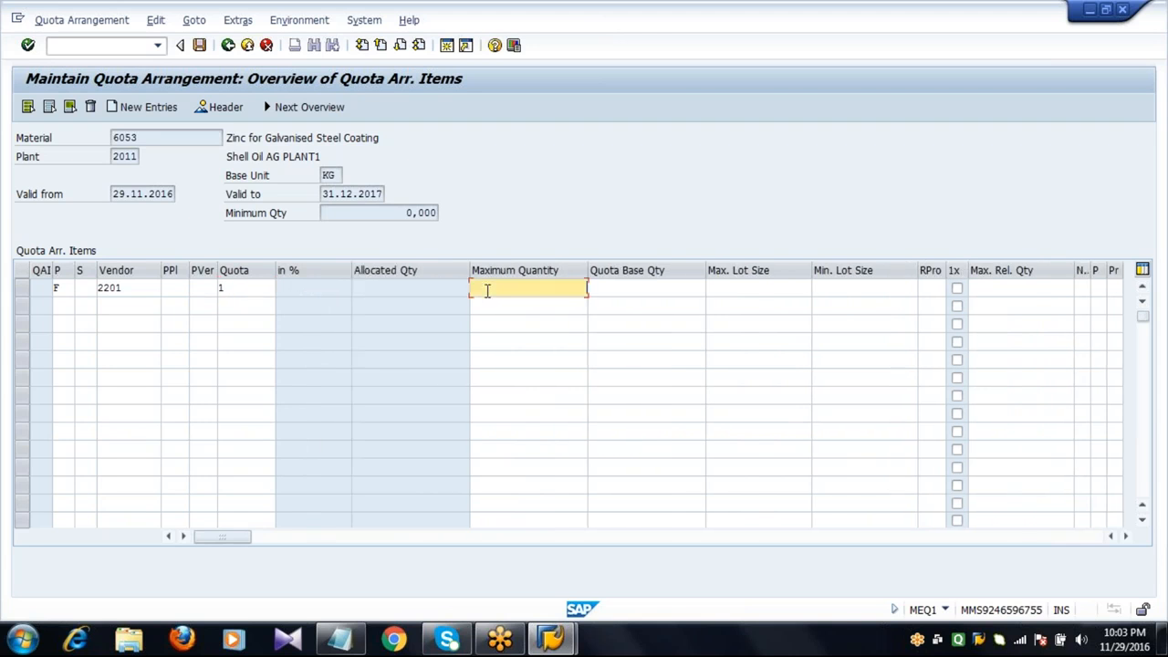
text(200000)
key(Return)
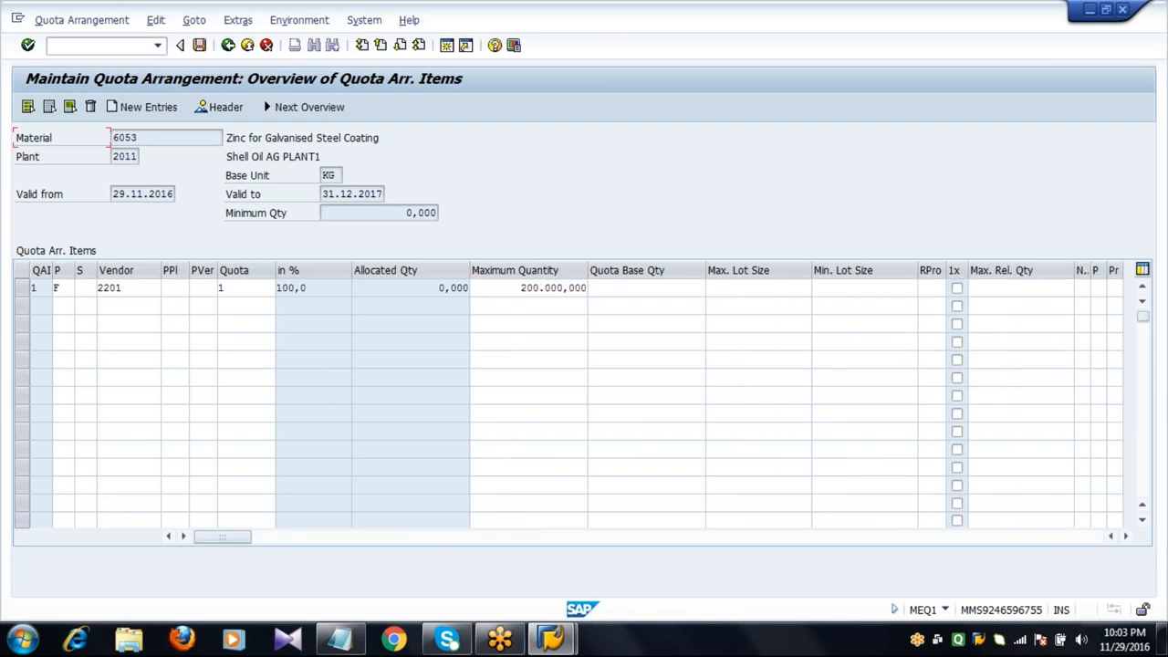
click(513, 286)
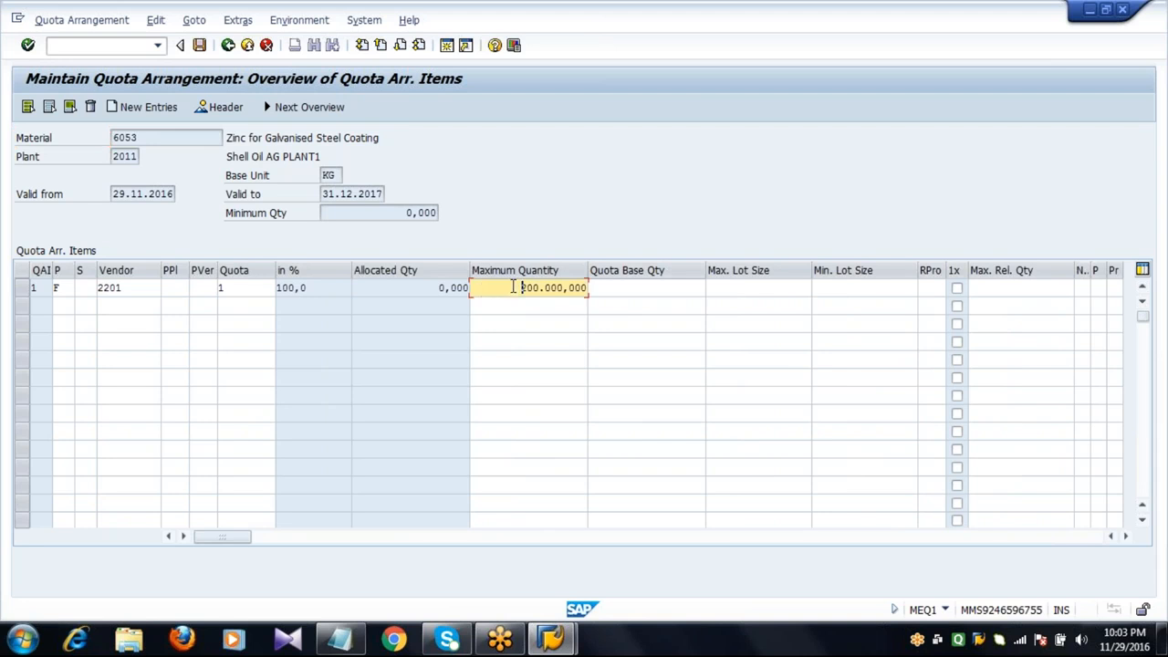
click(417, 288)
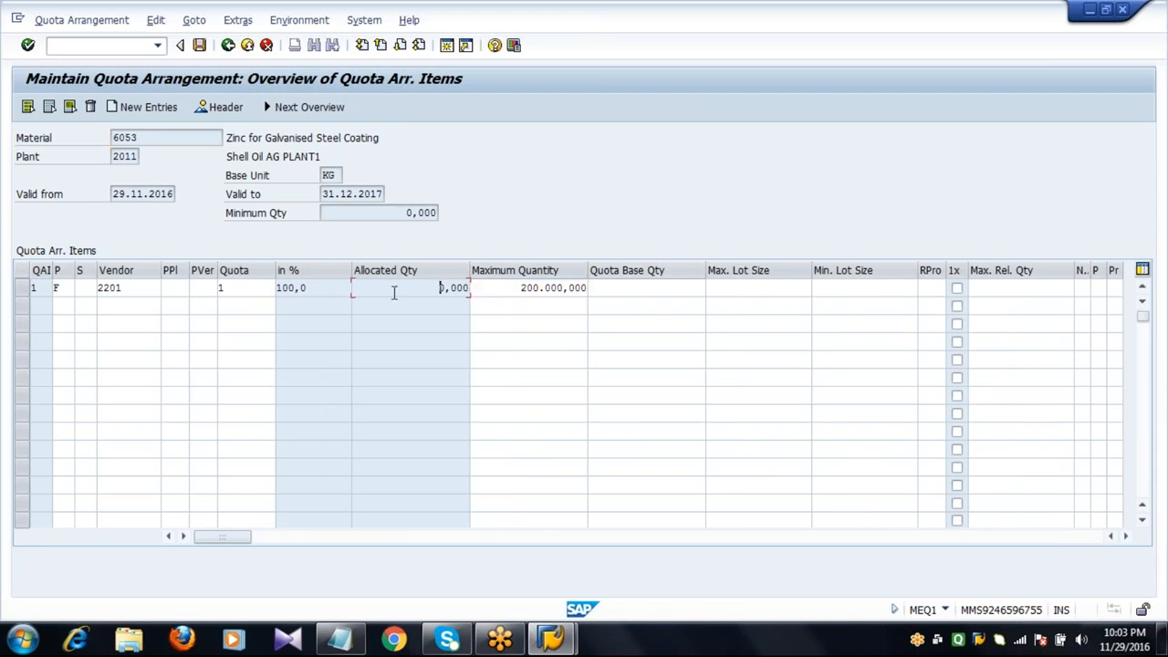
click(325, 289)
Add a second quota item with procurement type F, vendor 2202, quota 1 and maximum quantity 150000.
click(64, 307)
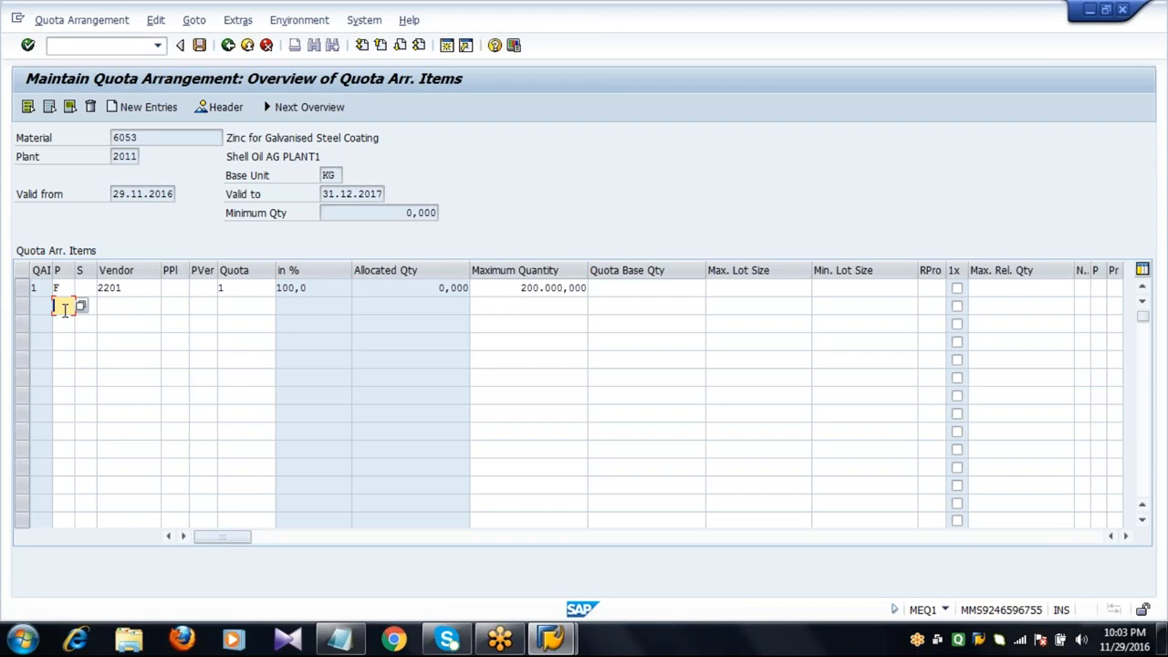
text(F)
key(Tab)
key(Tab)
text(2202)
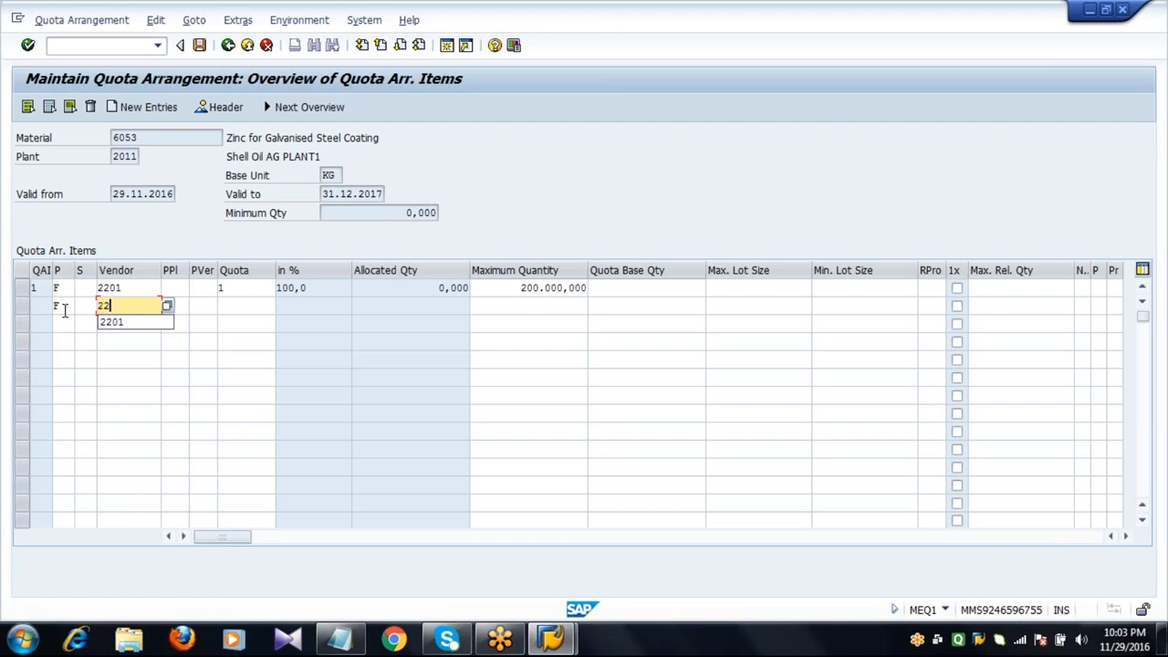
key(Tab)
key(Tab)
key(Tab)
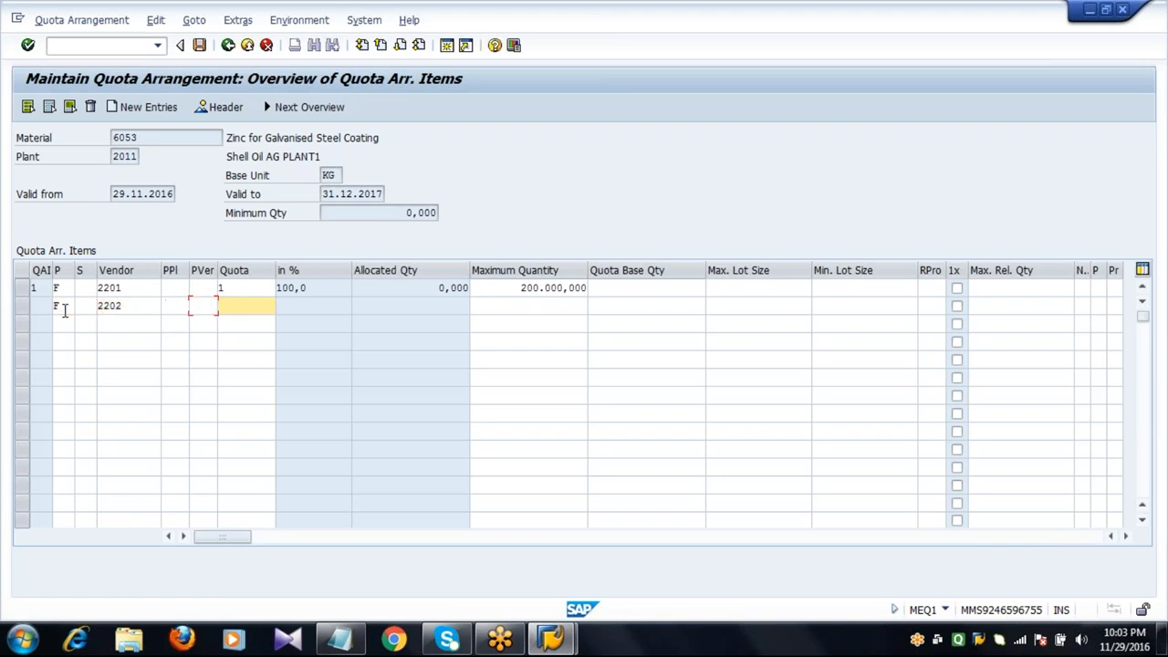
text(1)
key(Tab)
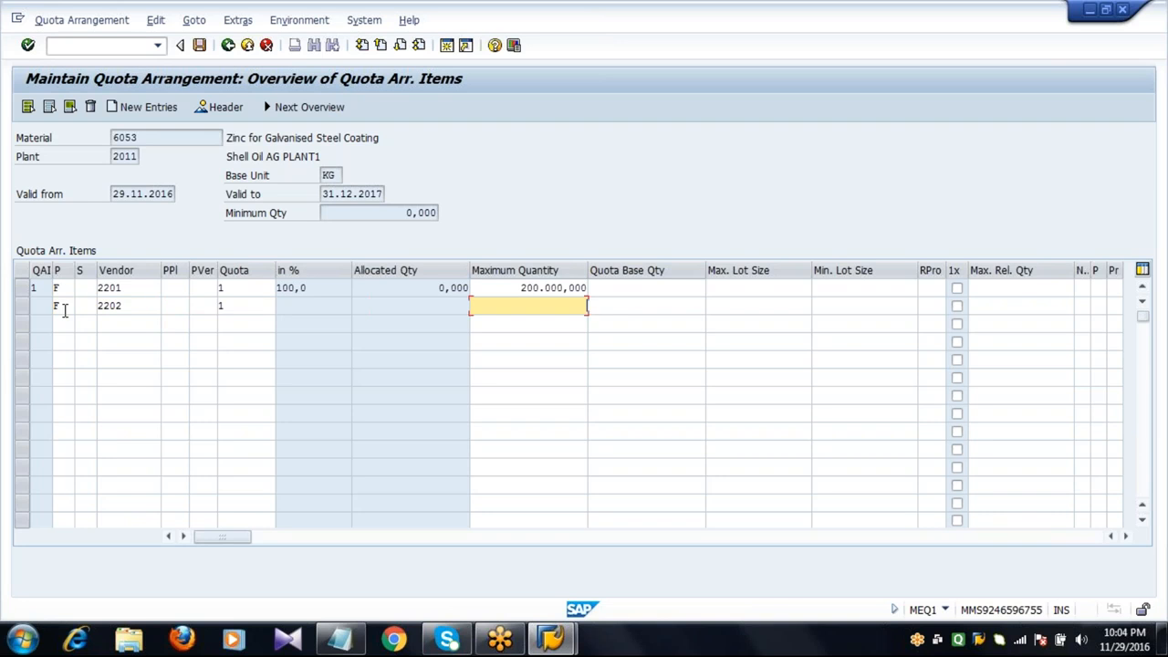
text(150000)
click(65, 310)
key(Return)
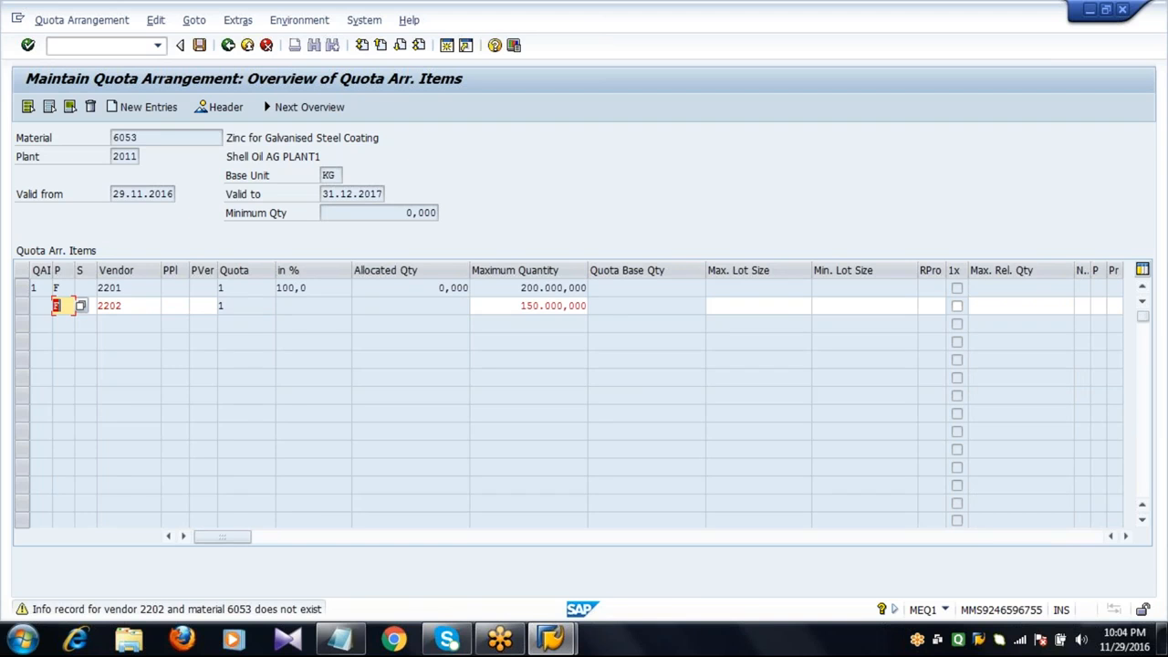
key(Return)
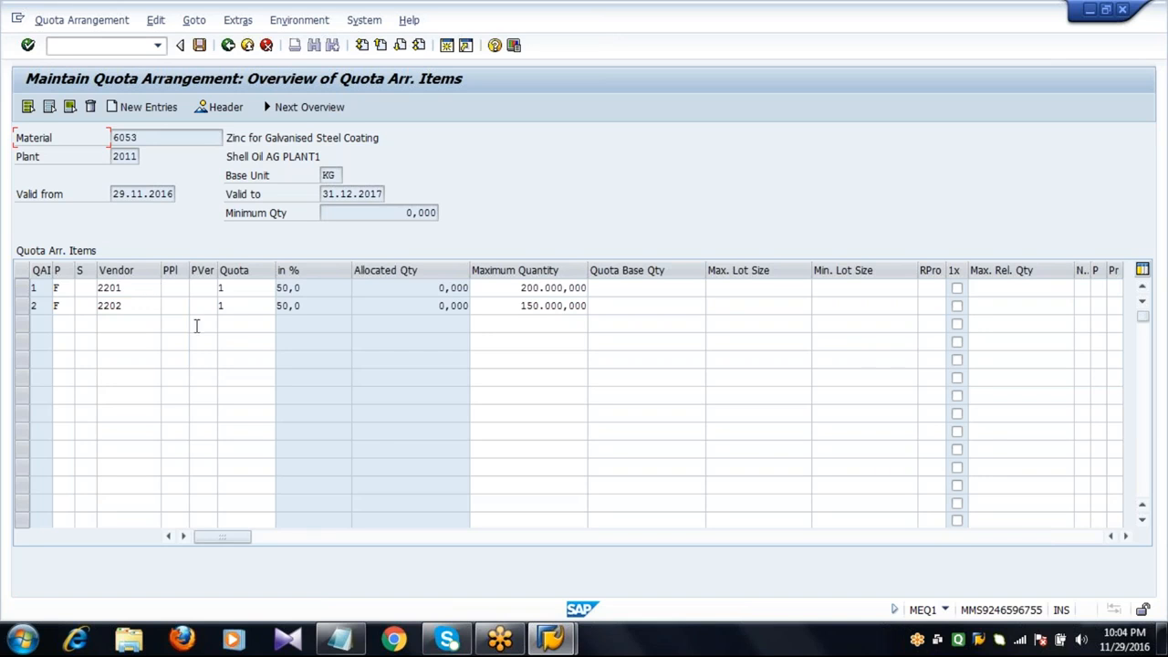
Add a third quota item with procurement type F, vendor 2203, quota 1 and maximum quantity 100000.
click(311, 310)
click(500, 308)
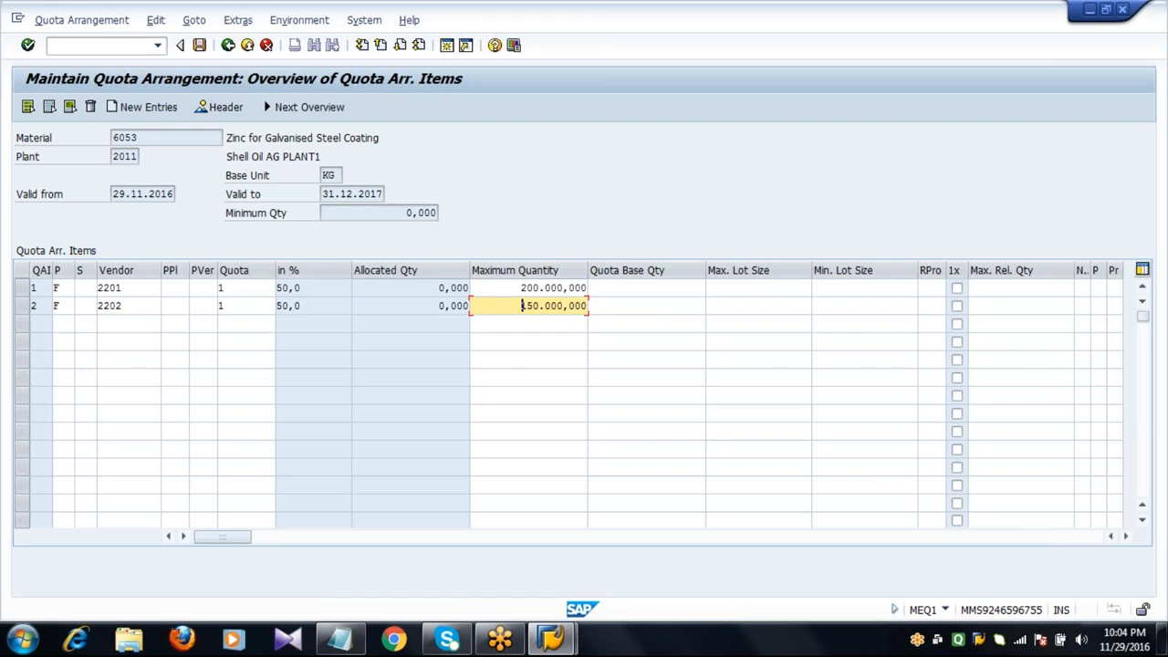
click(67, 324)
text(F)
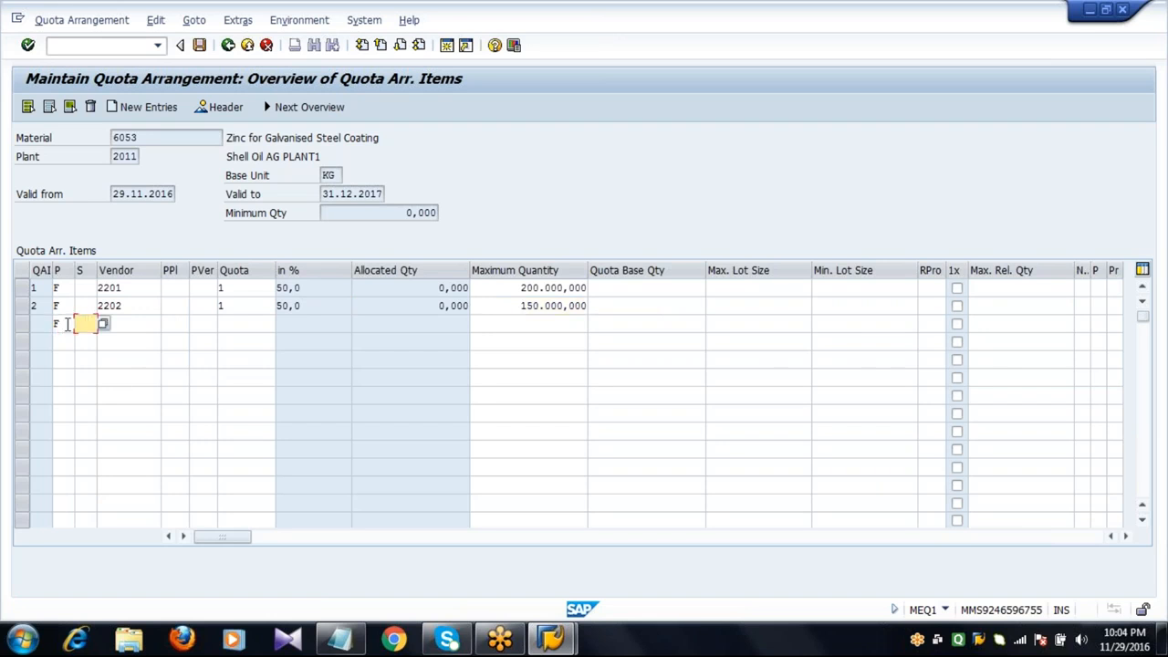
key(Tab)
text(2203)
key(Tab)
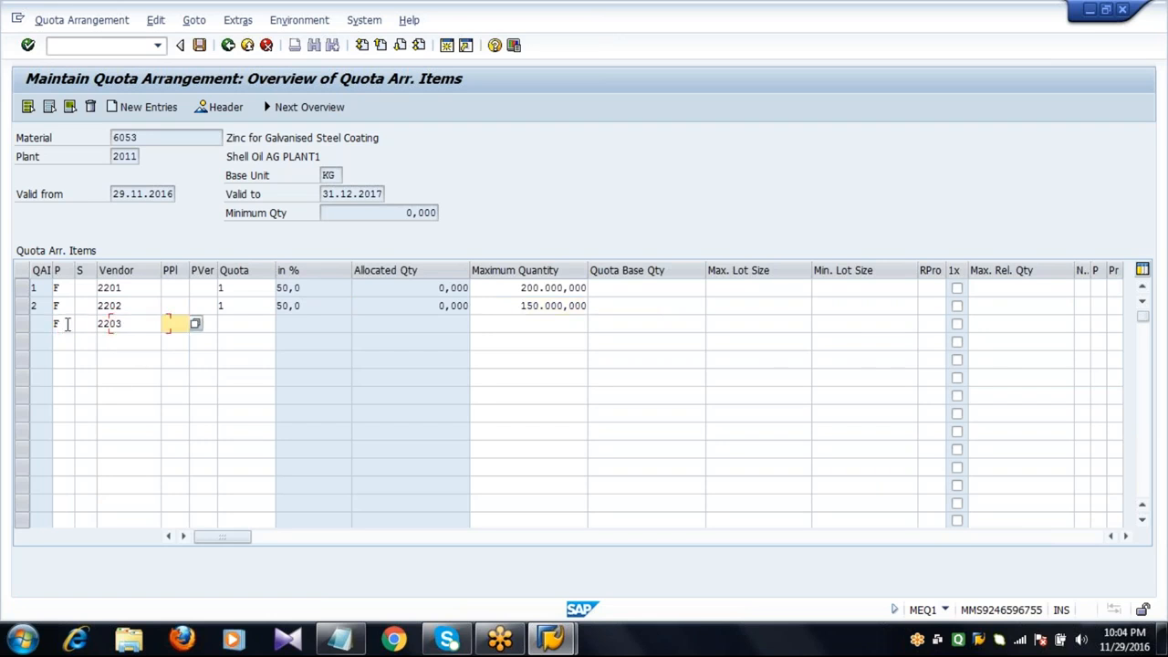
key(Tab)
text(1)
key(Tab)
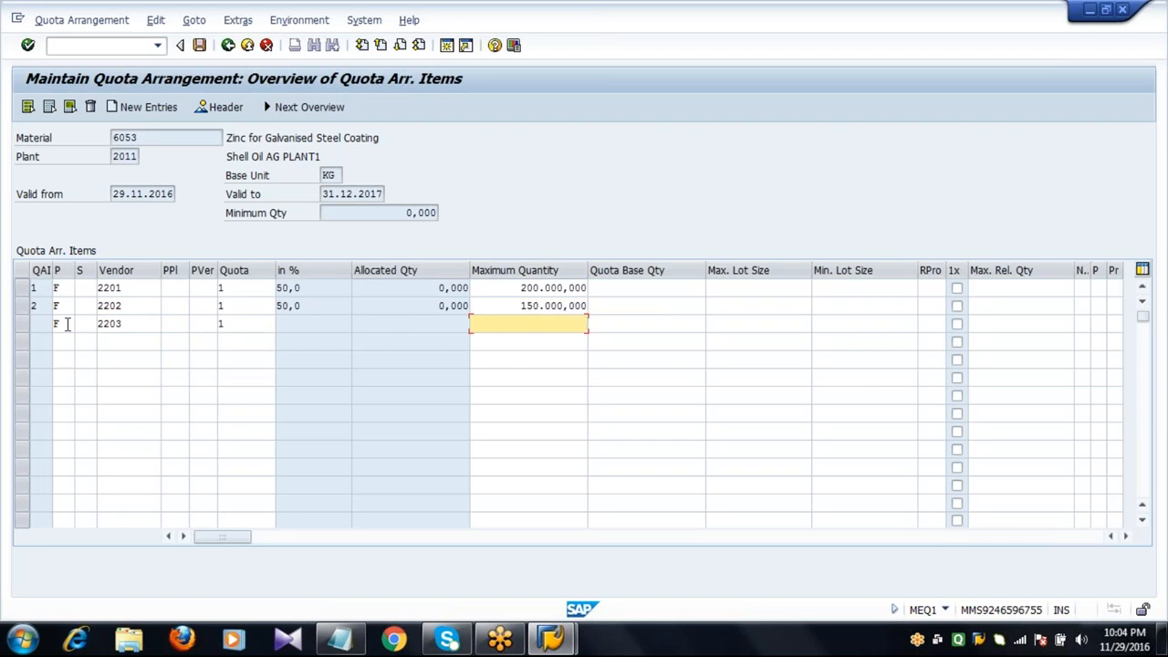
text(100000)
key(Return)
key(Return)
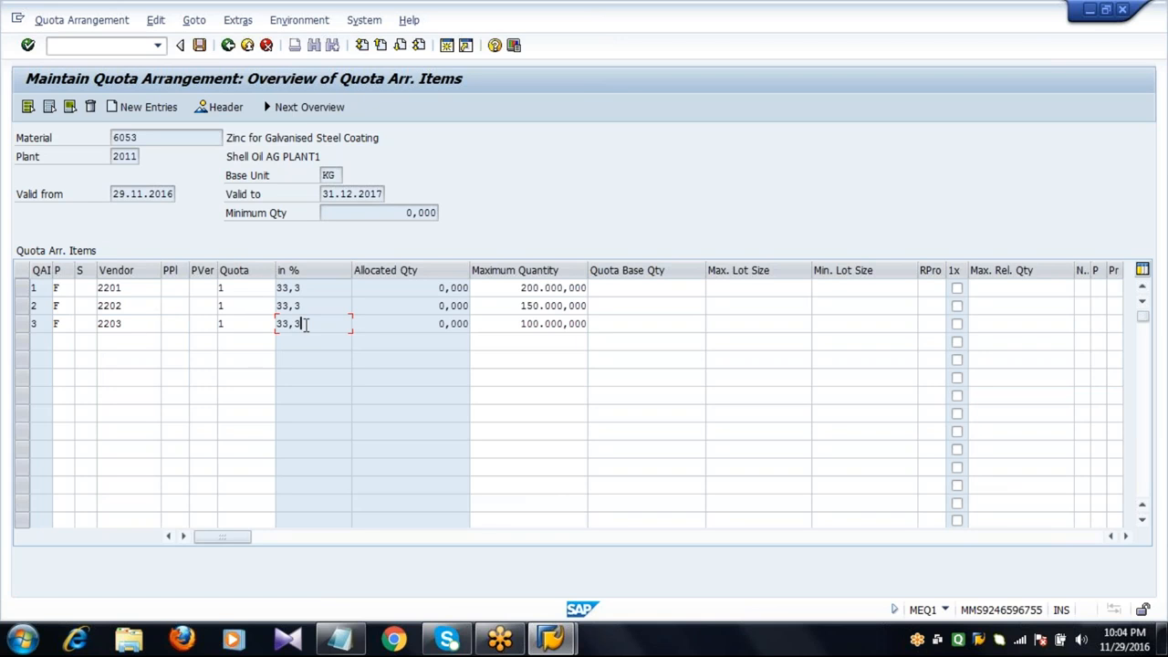
Save the quota arrangement and open the details of the save message, then close them.
click(504, 330)
click(421, 328)
click(508, 326)
click(501, 304)
click(501, 291)
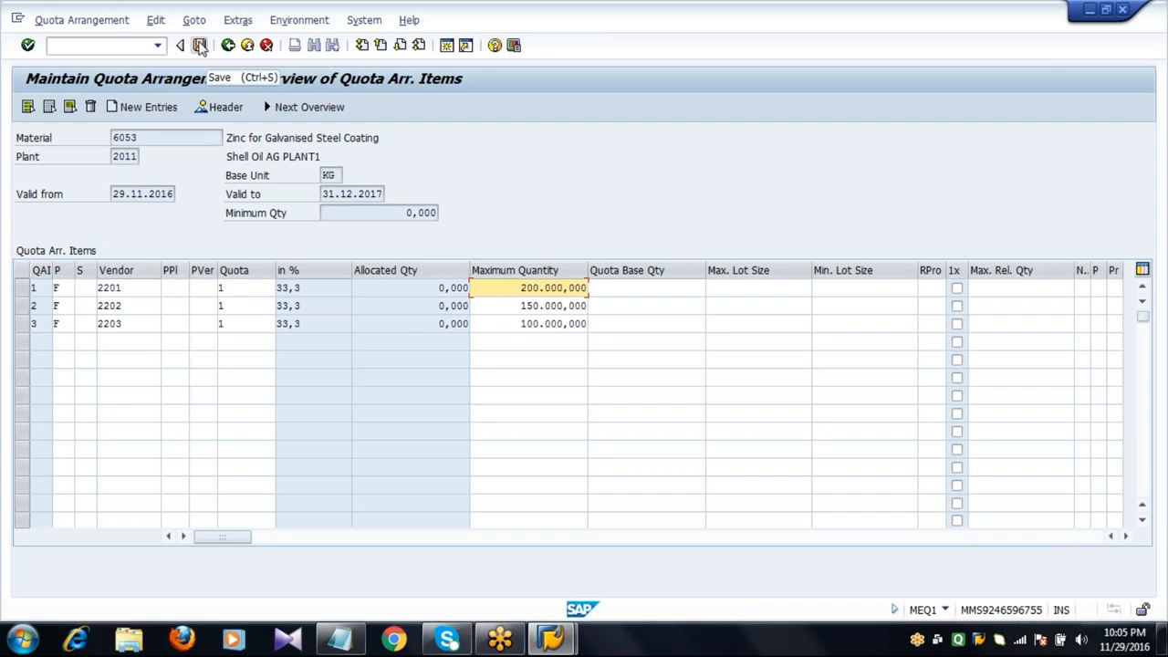
click(200, 46)
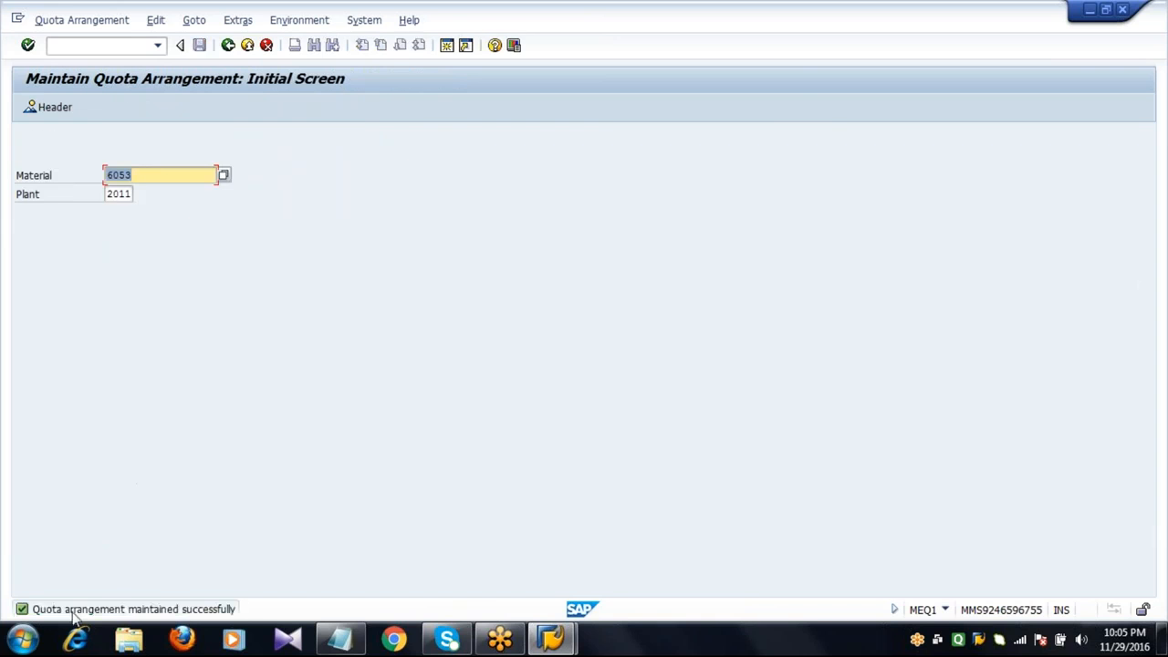
double_click(95, 610)
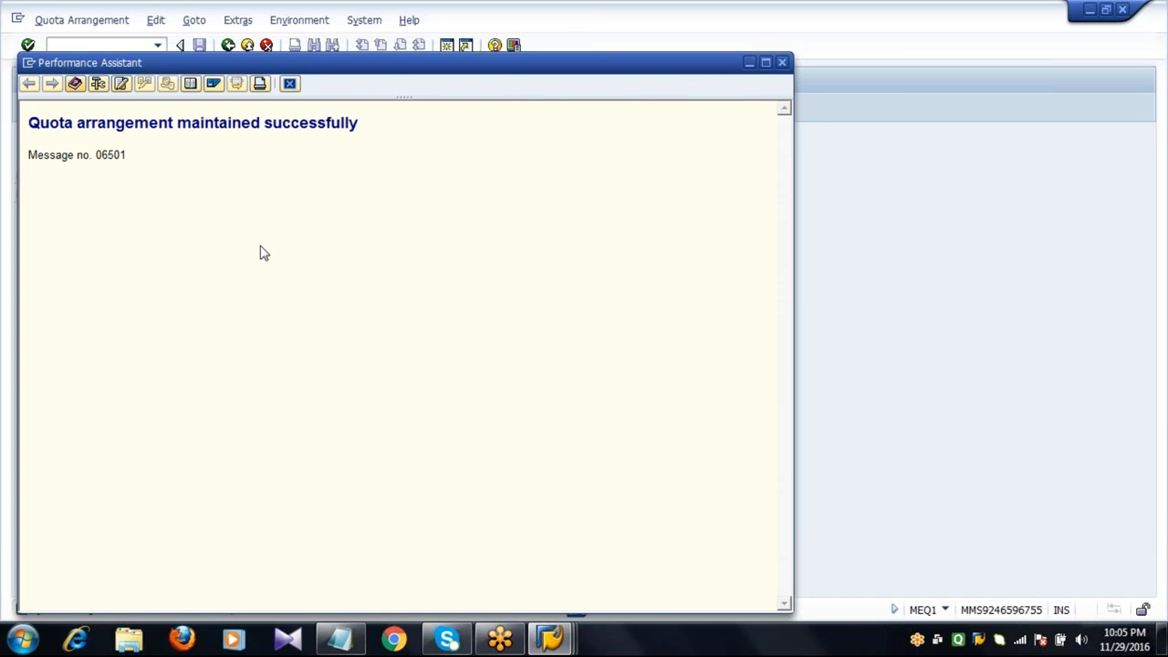
click(289, 85)
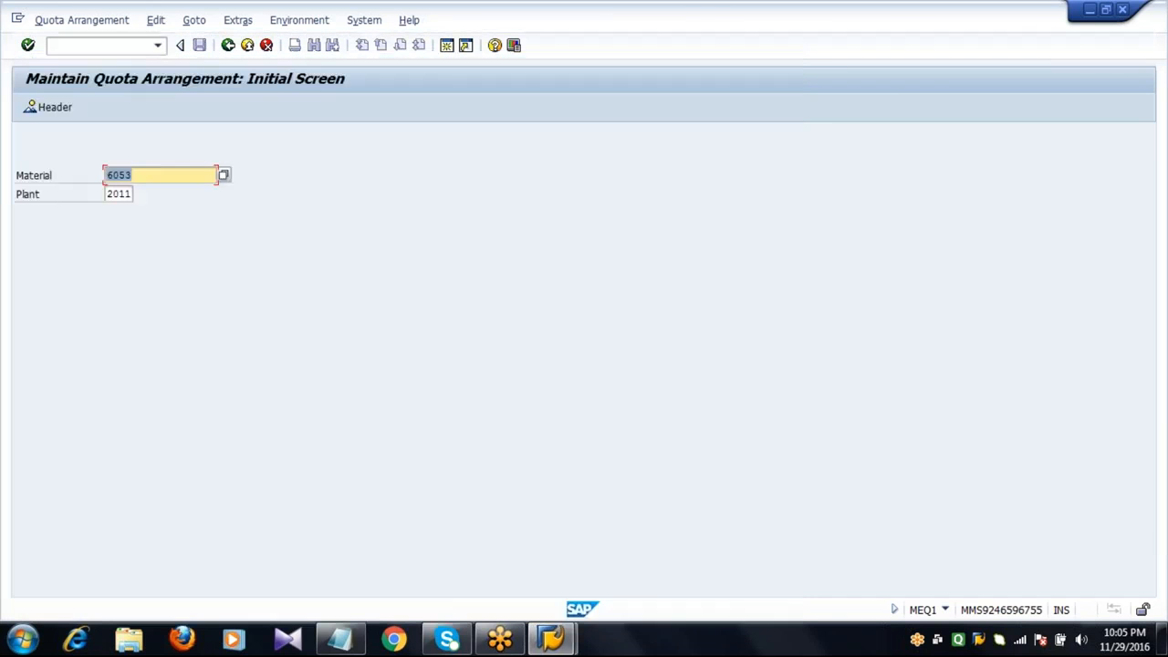
Go back and start Create Purchase Order (ME21N) with vendor 2201.
click(228, 46)
click(127, 47)
text(ME21N)
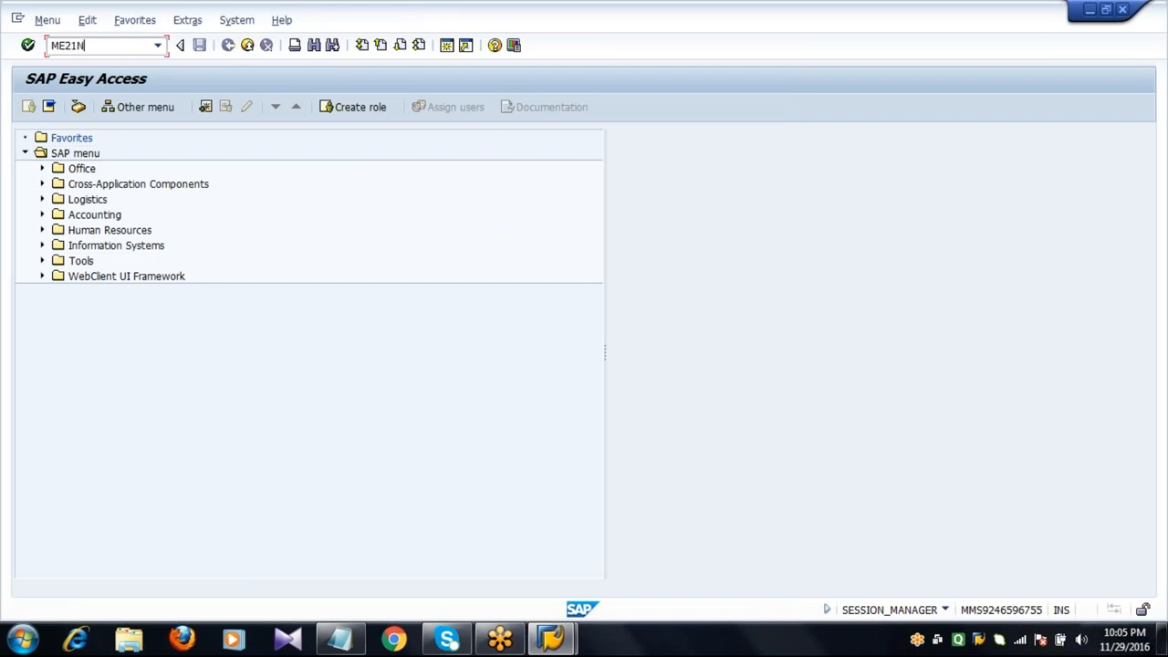
key(Return)
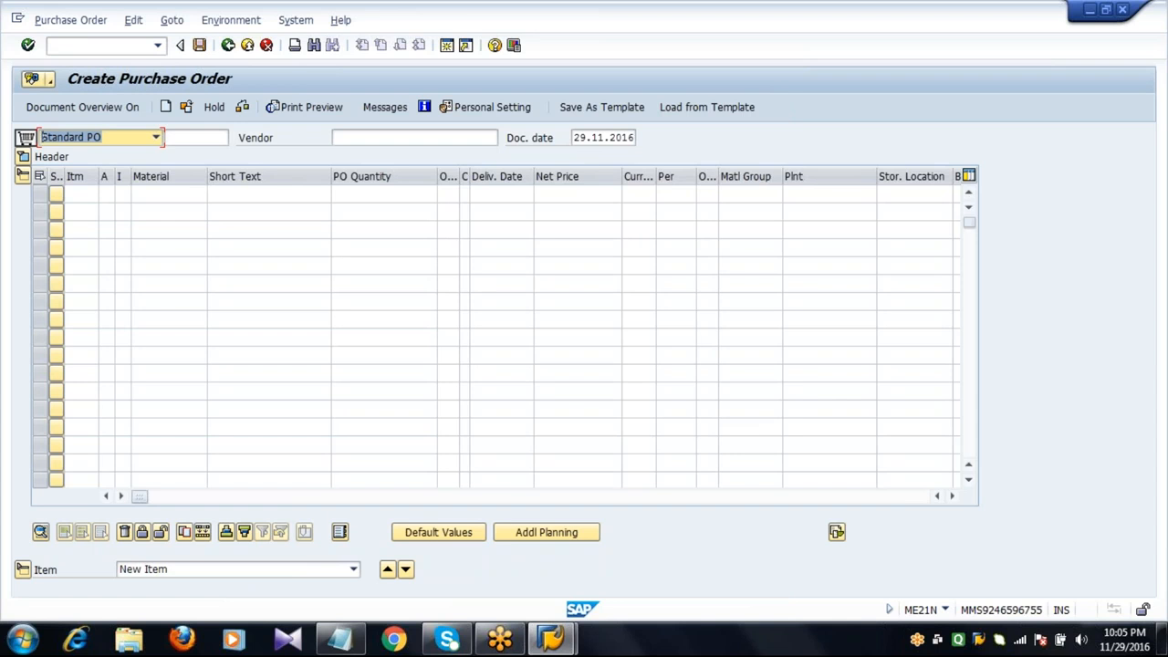
key(Tab)
key(Tab)
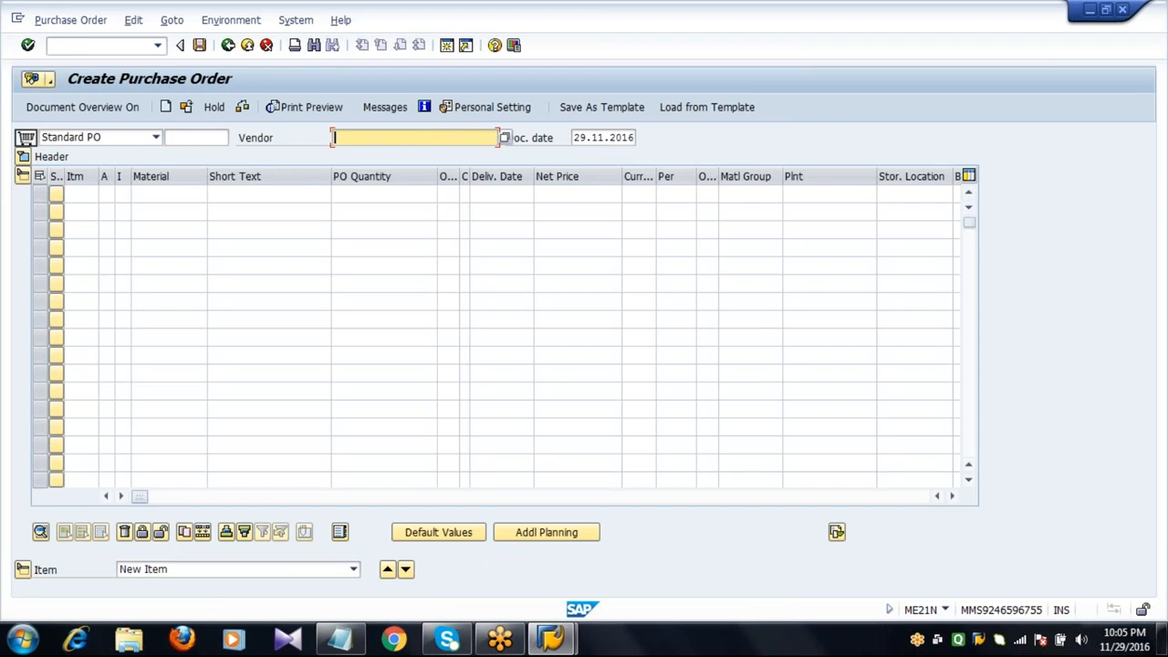
text(2201)
key(Return)
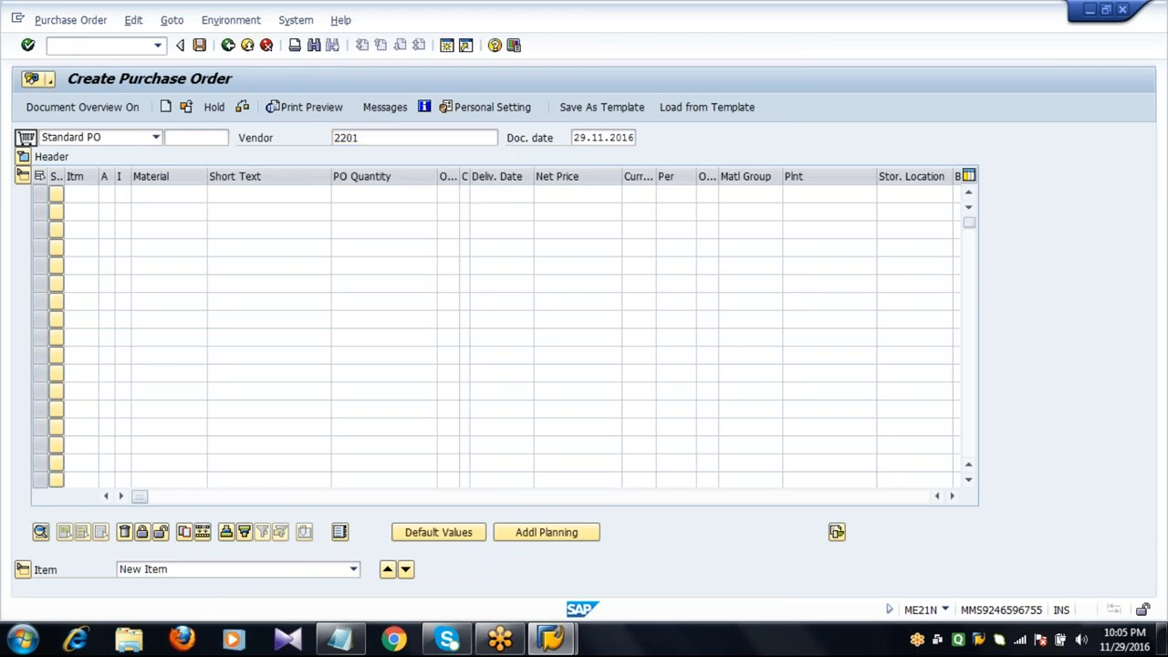
Set the purchasing organization to 2011, purchasing group to 222 and company code to 2001.
text(2011)
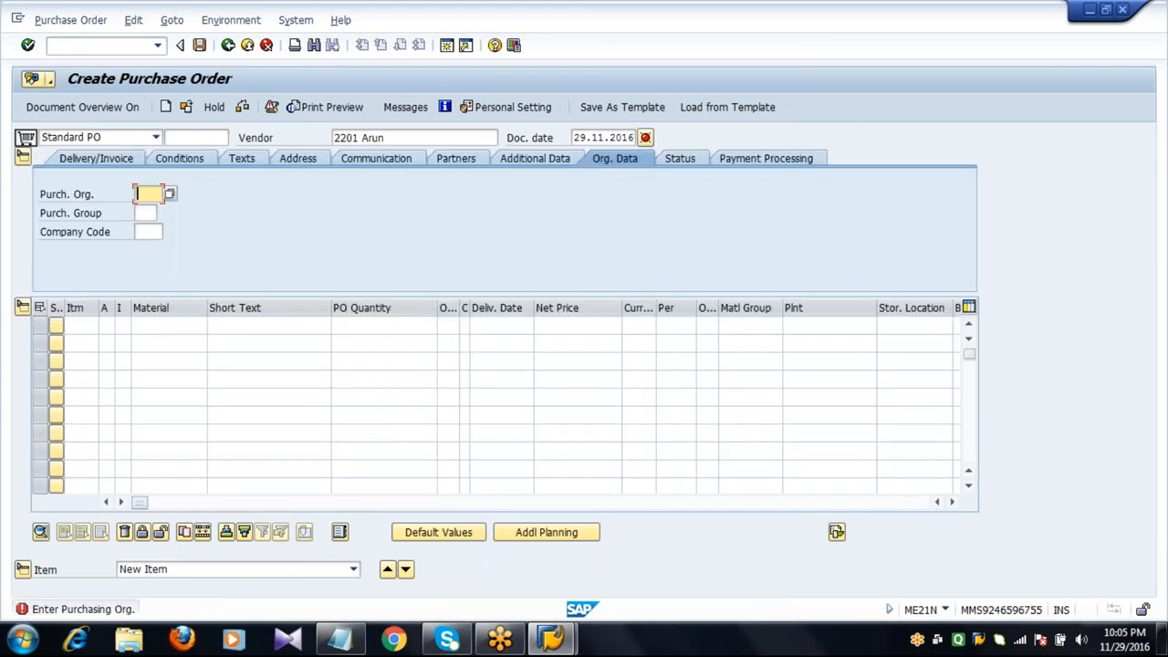
key(Tab)
text(222)
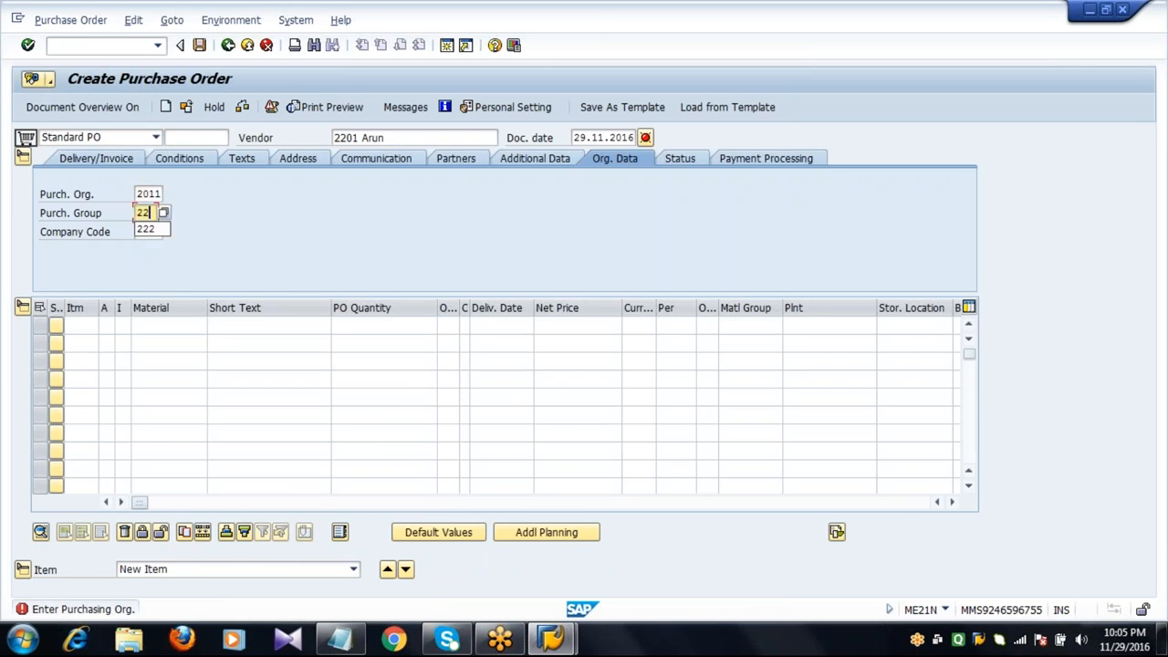
key(Tab)
text(2001)
key(Tab)
key(Tab)
key(Tab)
key(Tab)
key(Tab)
key(Tab)
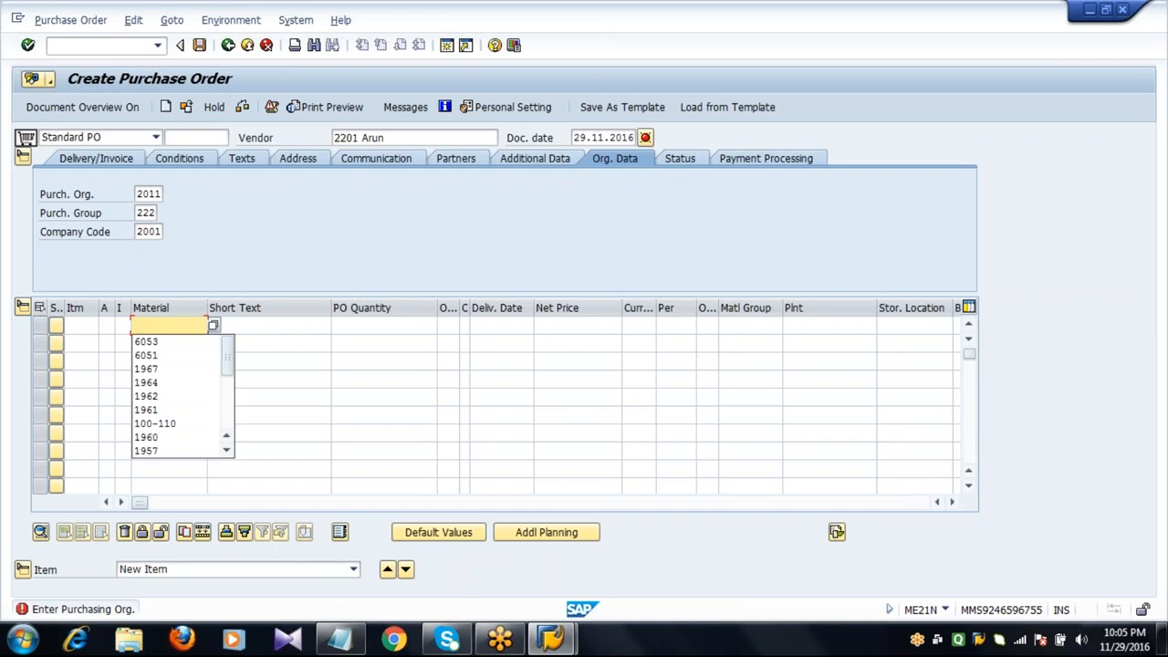
Add a purchase order item for material 6053 with a PO quantity of 200000.
key(Down)
key(Return)
key(Tab)
key(Tab)
text(200000)
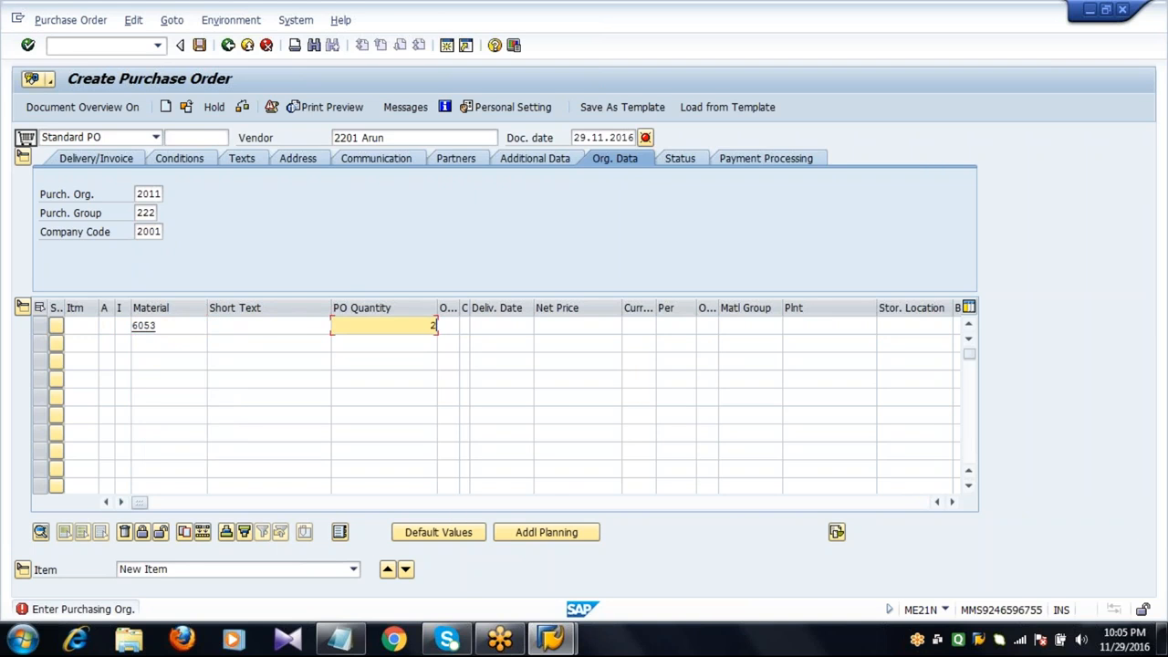
Complete the item with net price 100 EUR, plant 2011 and storage location 0001.
key(Tab)
key(Tab)
key(Tab)
key(Tab)
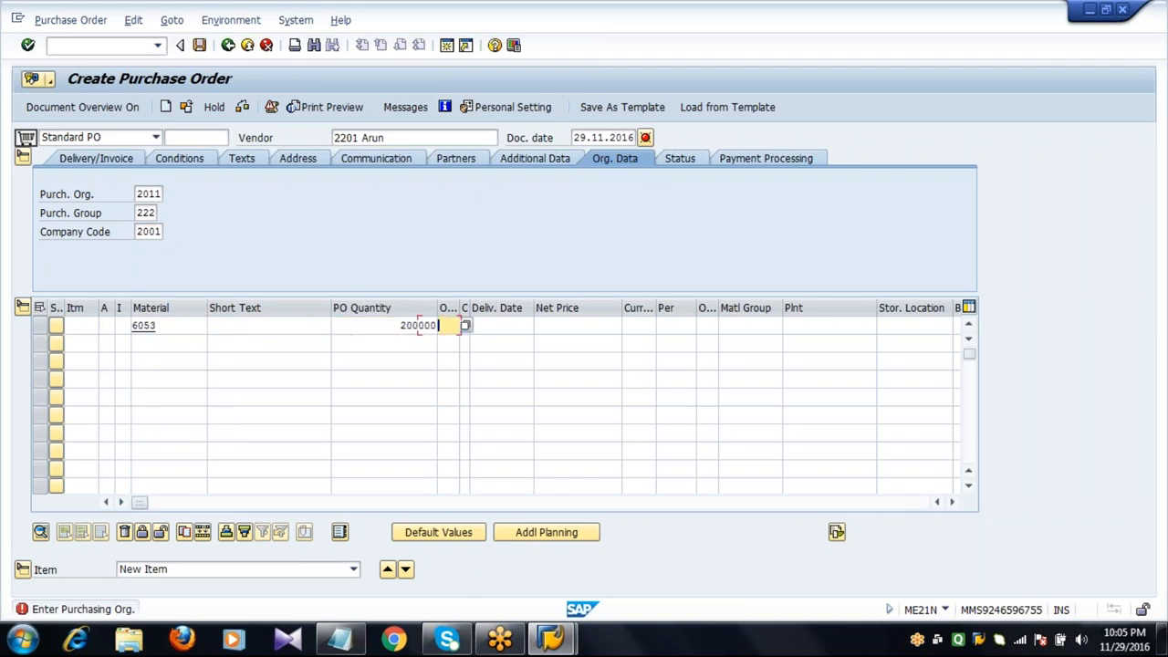
text(100)
key(Tab)
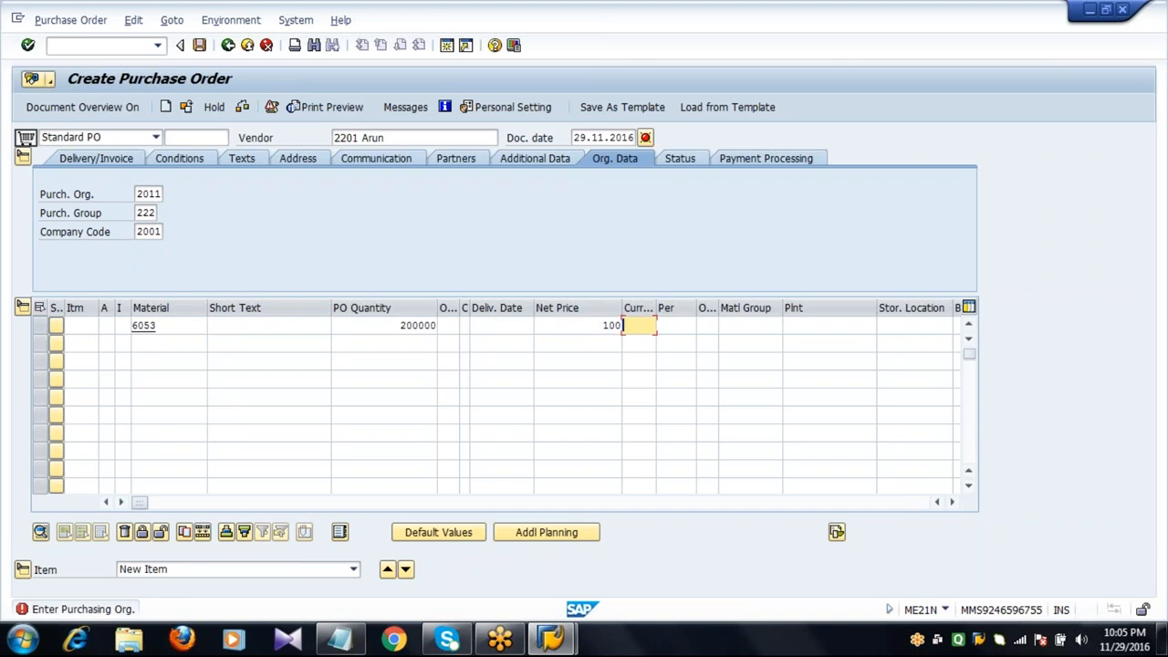
text(EUR)
key(Tab)
key(Tab)
key(Tab)
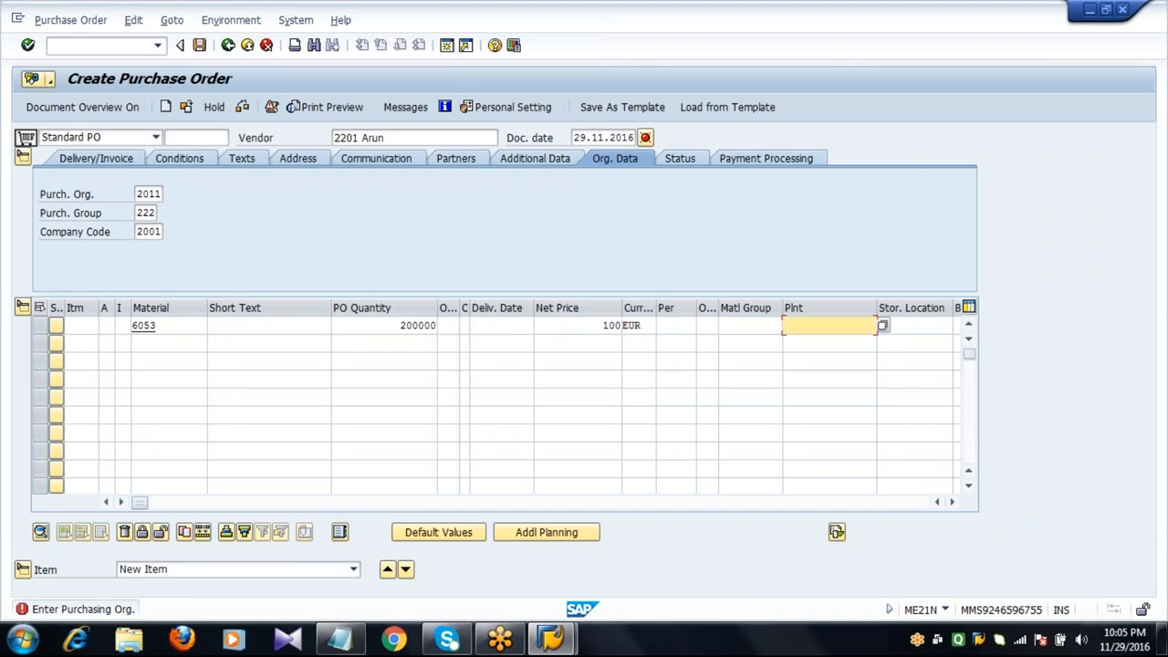
text(2011)
key(Tab)
text(0001)
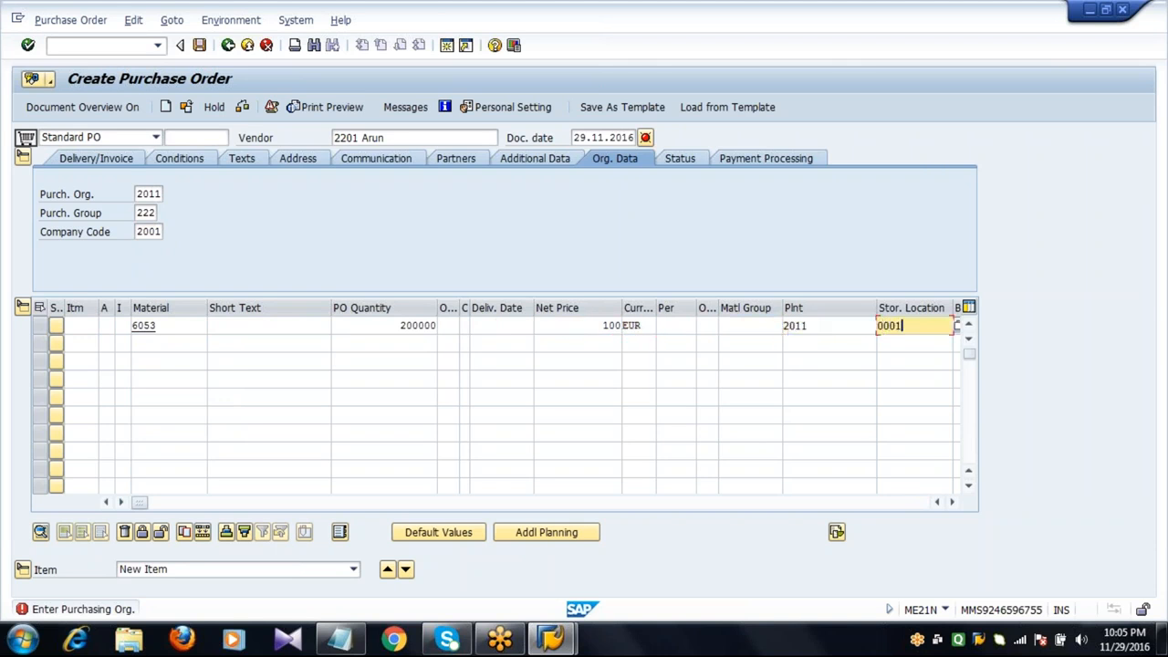
key(Return)
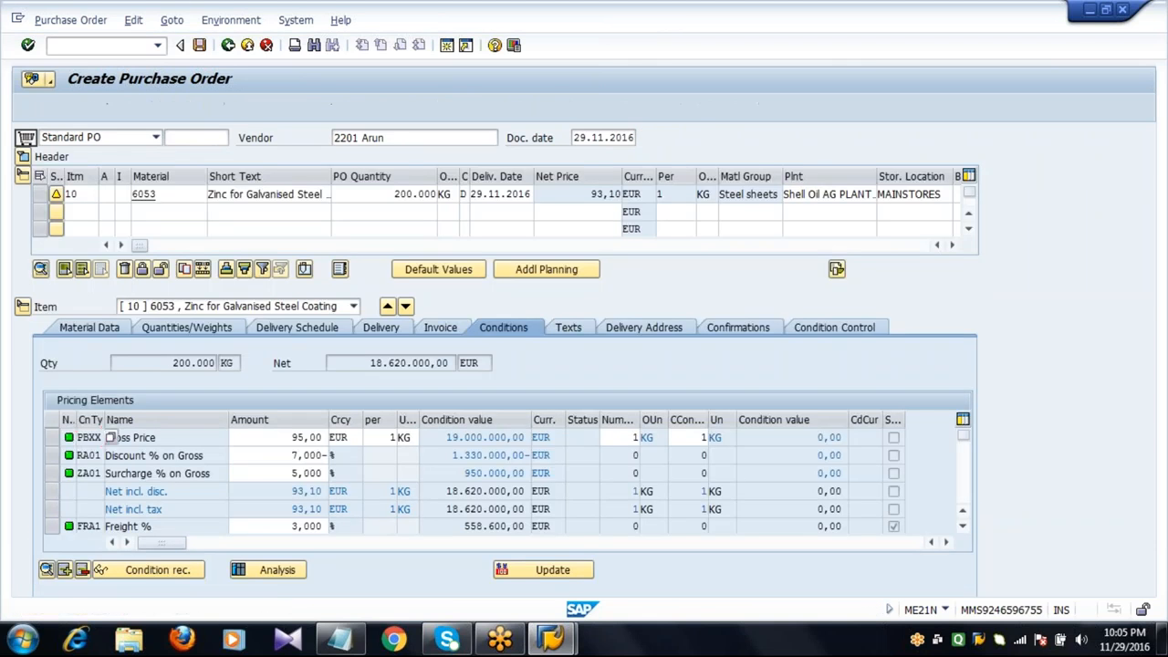
Save the purchase order.
click(373, 200)
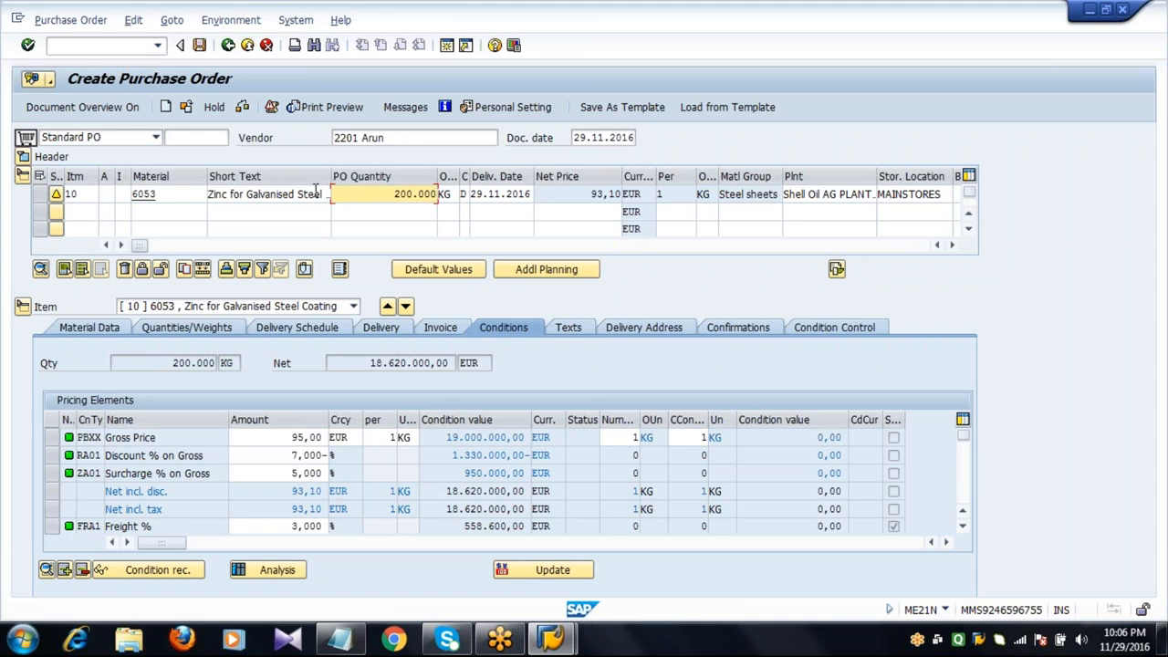
click(199, 45)
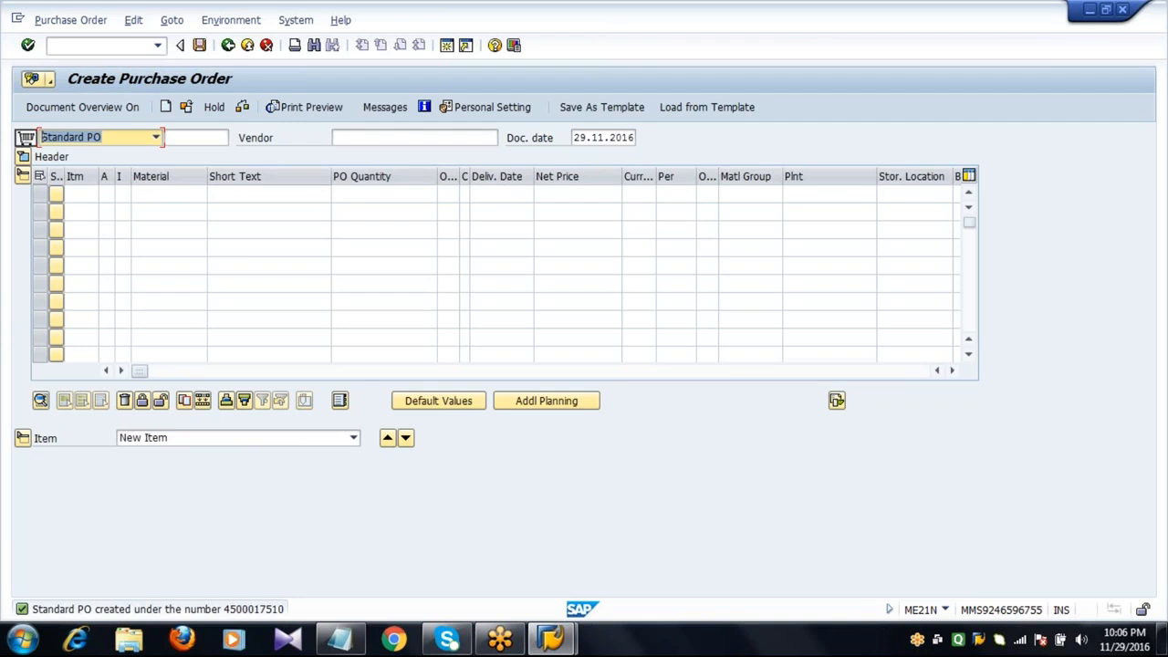
Go back and open Maintain Quota Arrangement (MEQ1) for material 6053 at plant 2011.
click(229, 45)
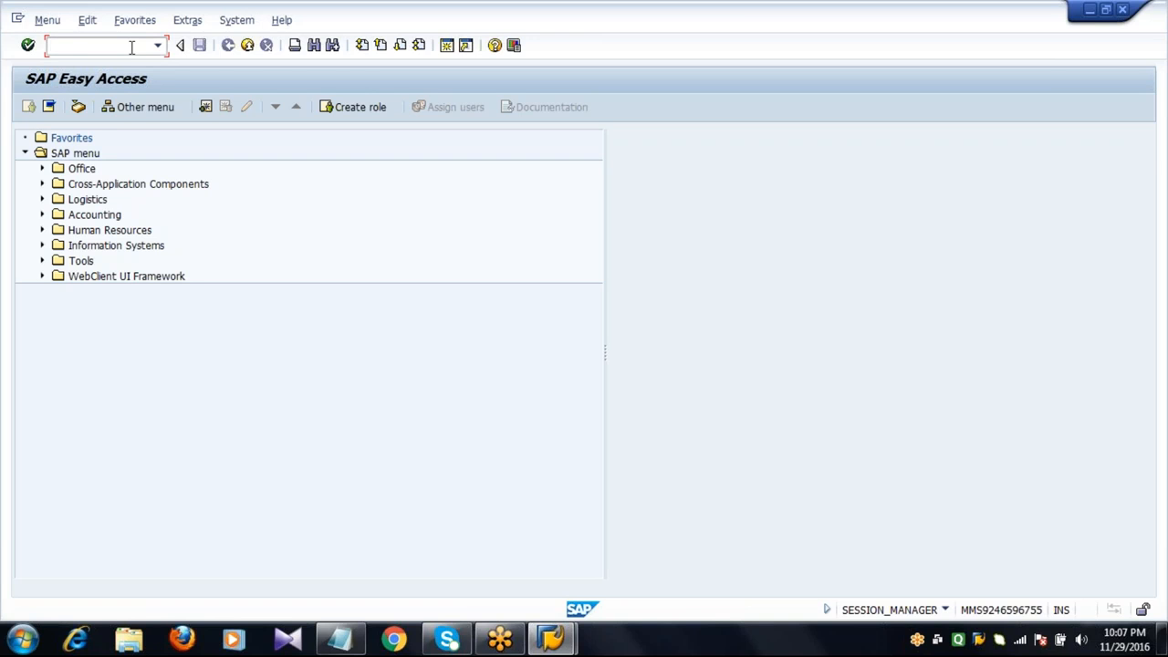
text(MEQ1)
key(Return)
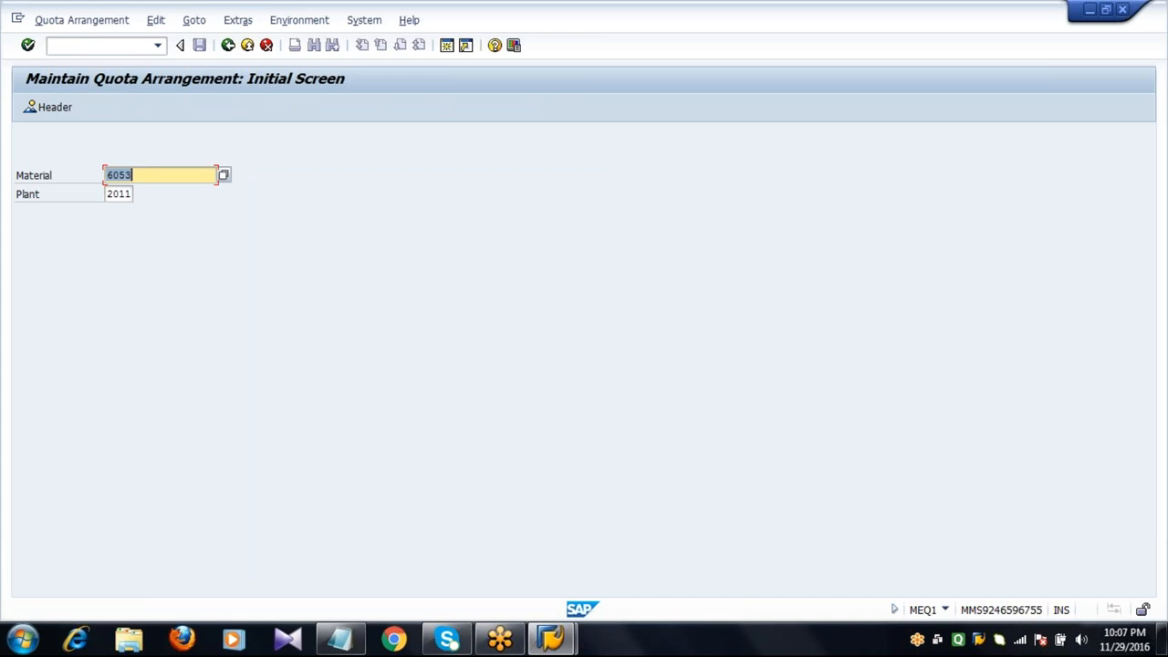
key(Right)
key(Return)
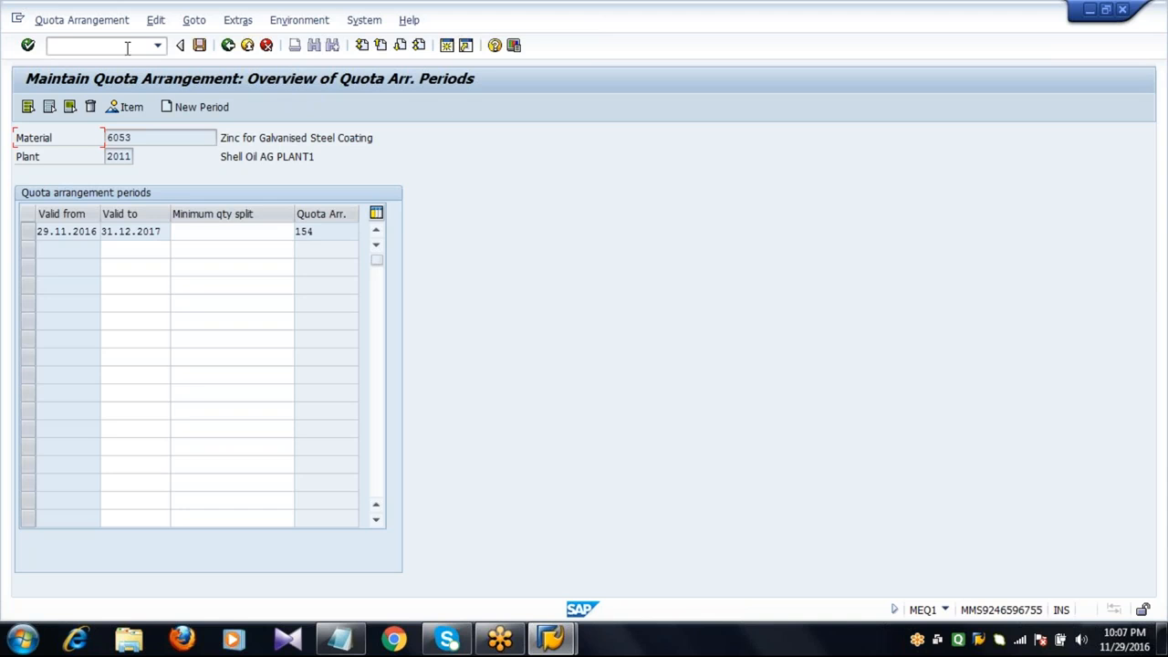
Open the item overview of the quota arrangement period and review each vendor's allocated and maximum quantities.
click(28, 233)
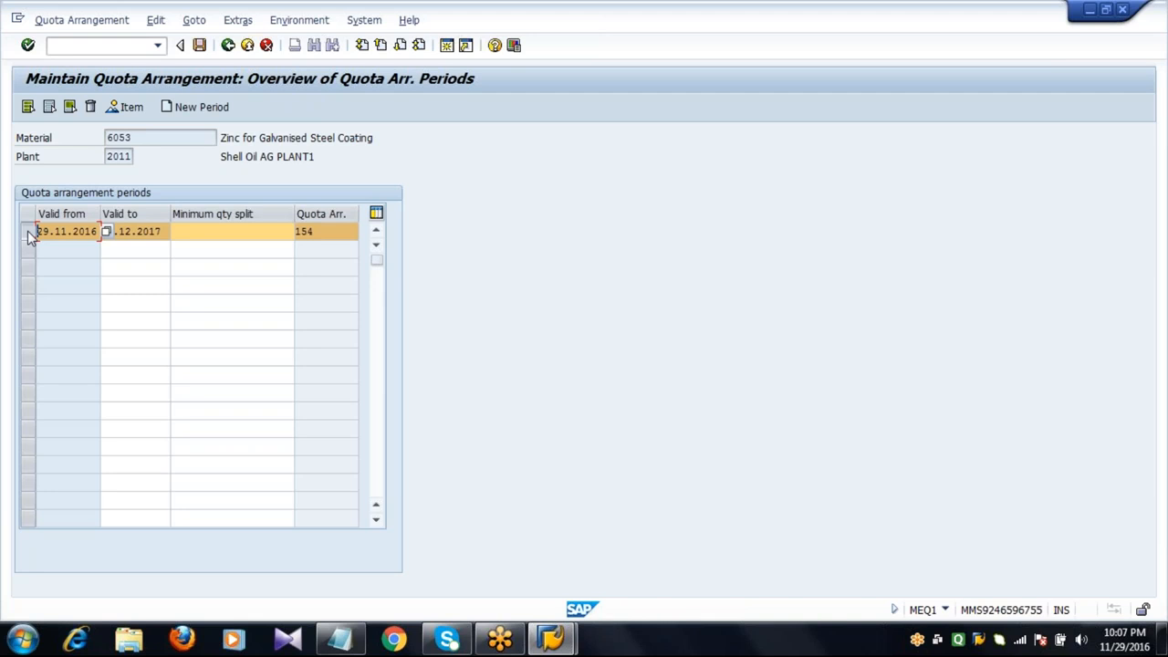
click(128, 109)
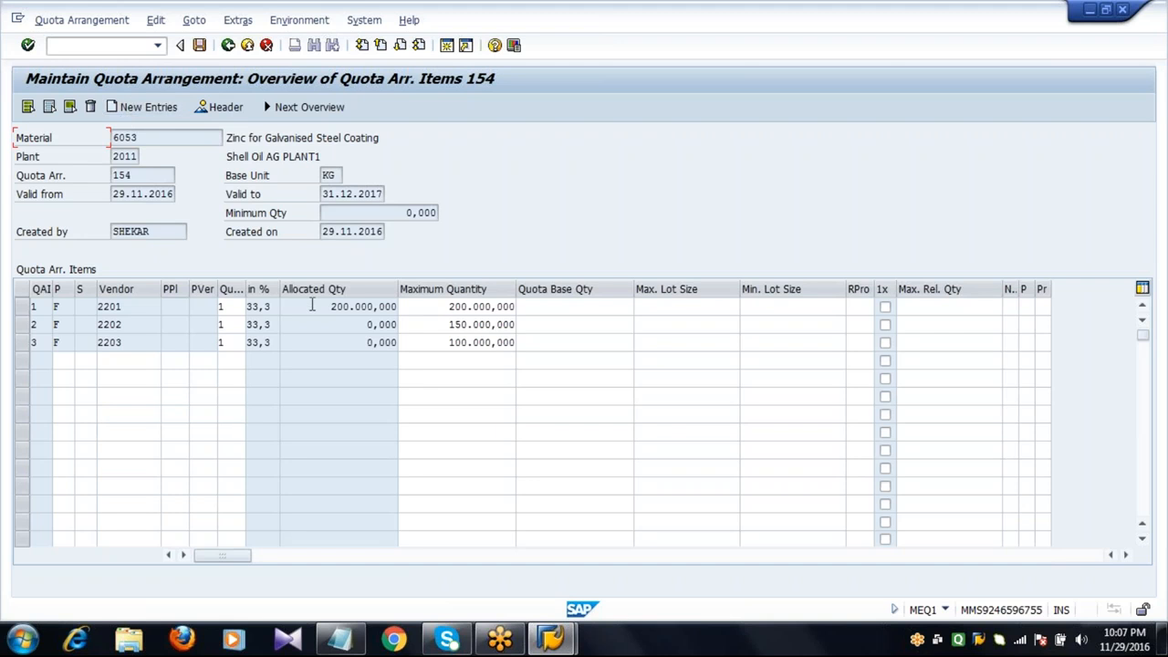
drag(311, 305, 401, 394)
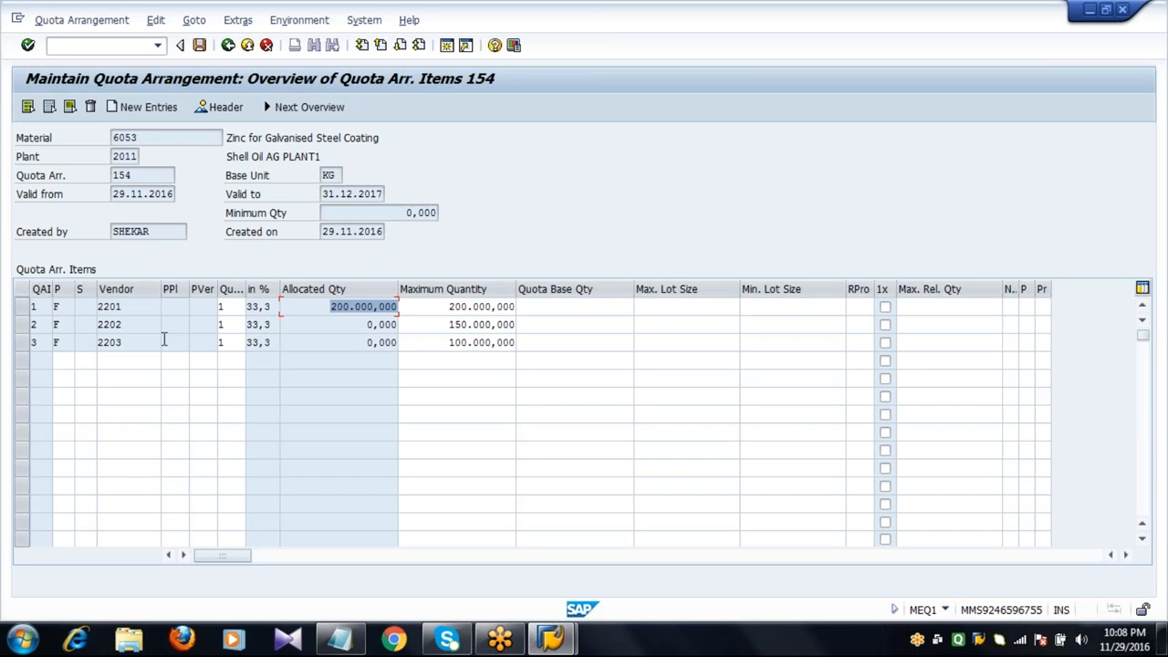
click(128, 310)
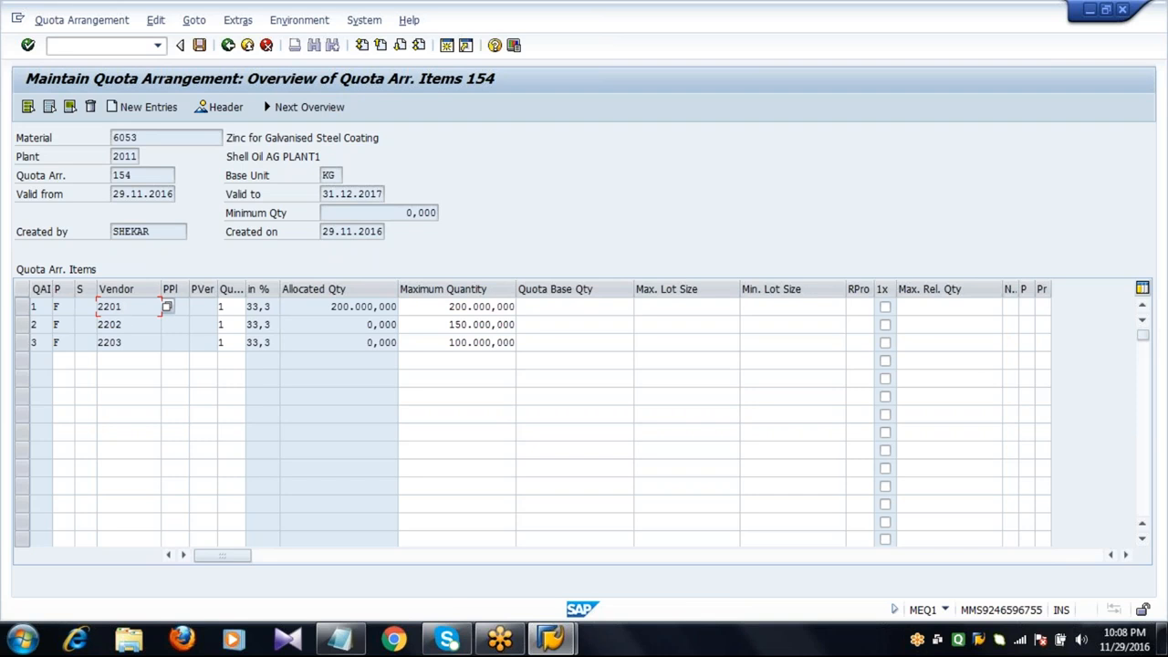
click(436, 327)
click(431, 345)
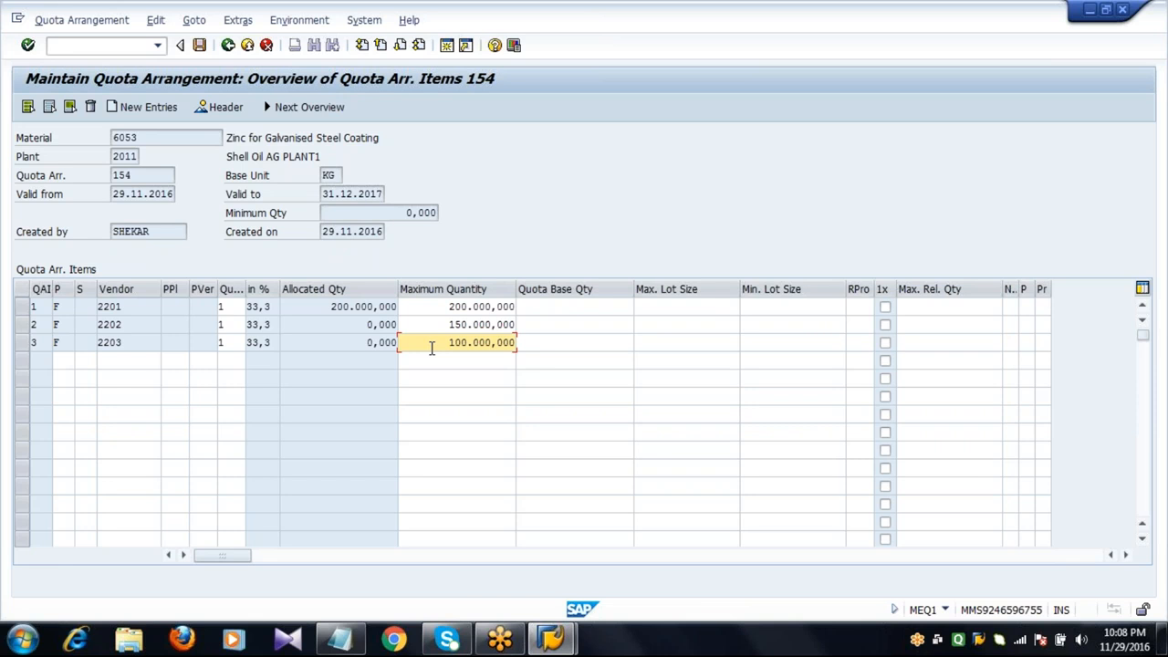
Return to the main menu and start a new purchase order (ME21N) for vendor 2201.
click(228, 45)
click(228, 46)
click(228, 47)
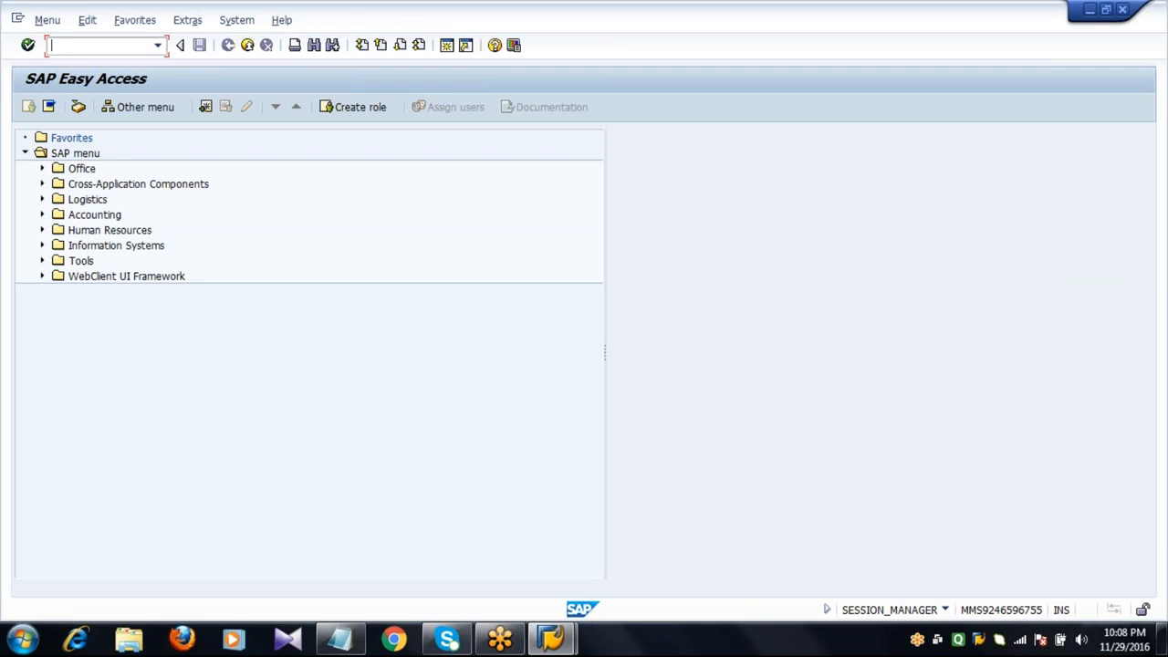
text(ME21N)
key(Return)
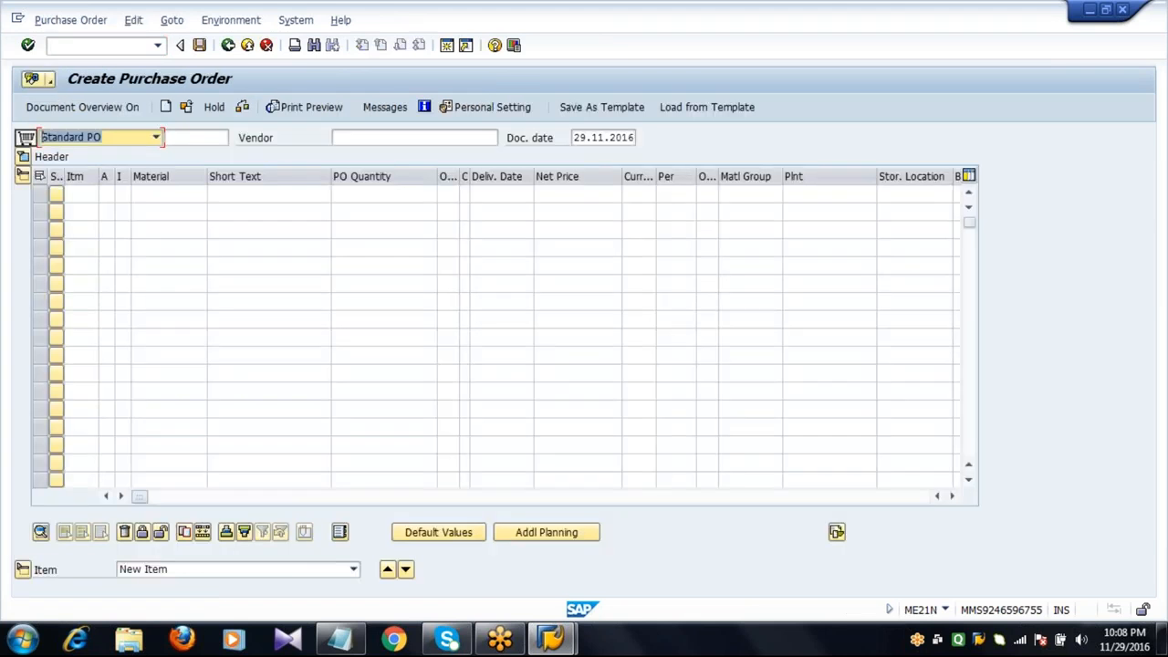
click(346, 137)
text(2201)
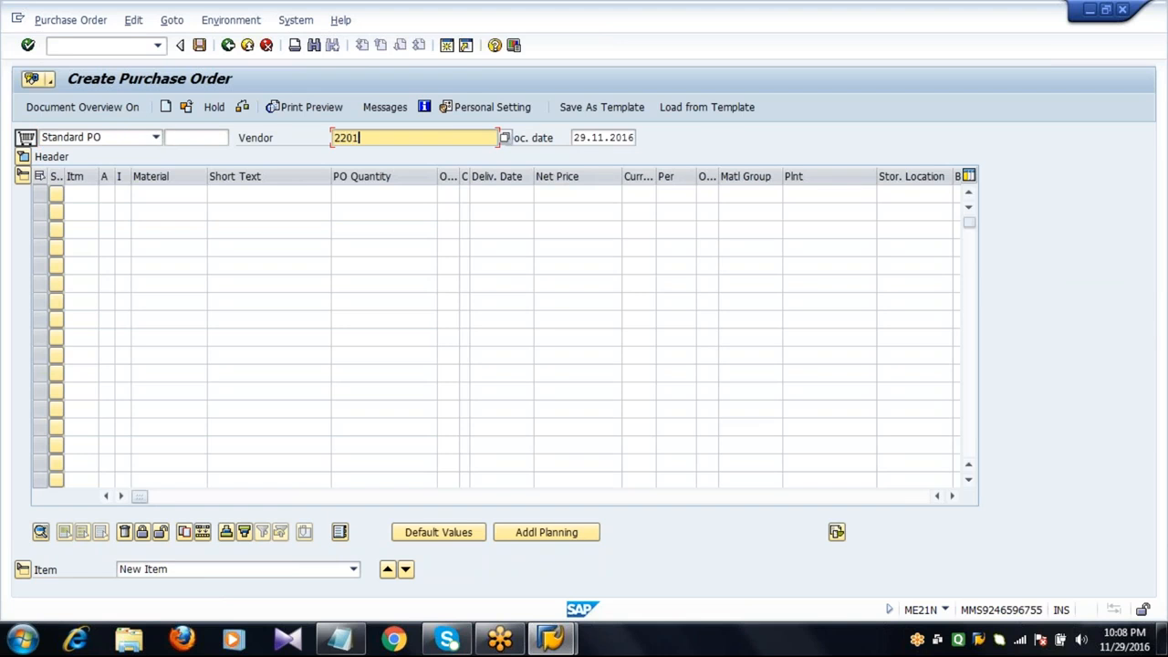
key(Return)
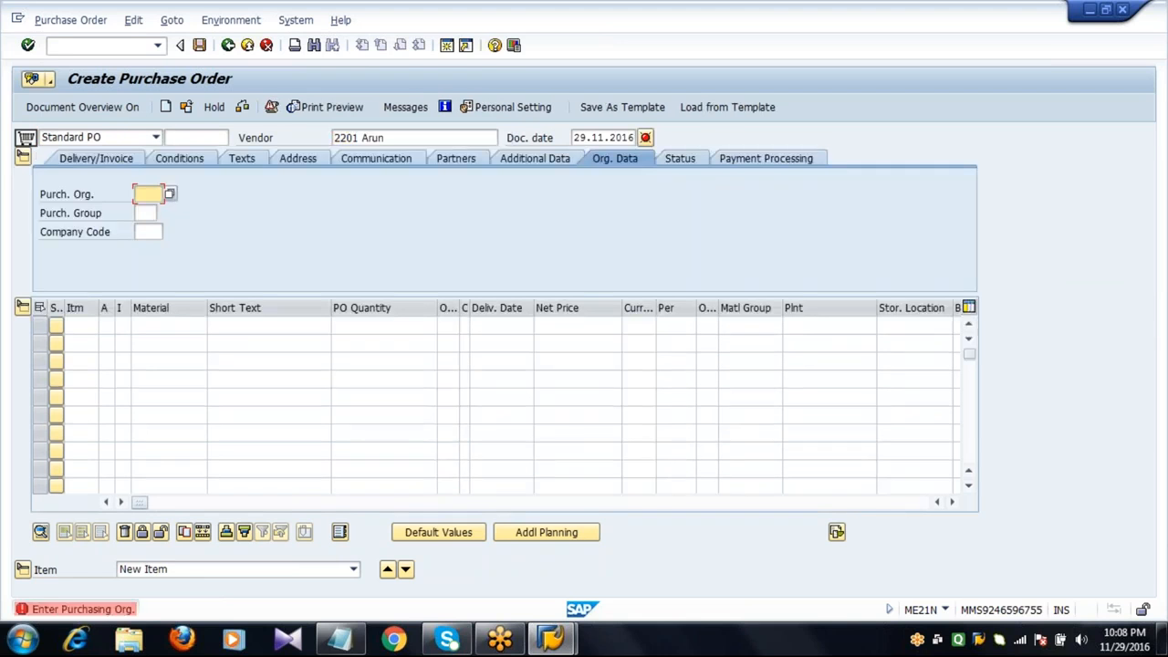
Set the purchasing organization to 2011, purchasing group to 222 and company code to 2001.
text(2011)
key(Tab)
text(222)
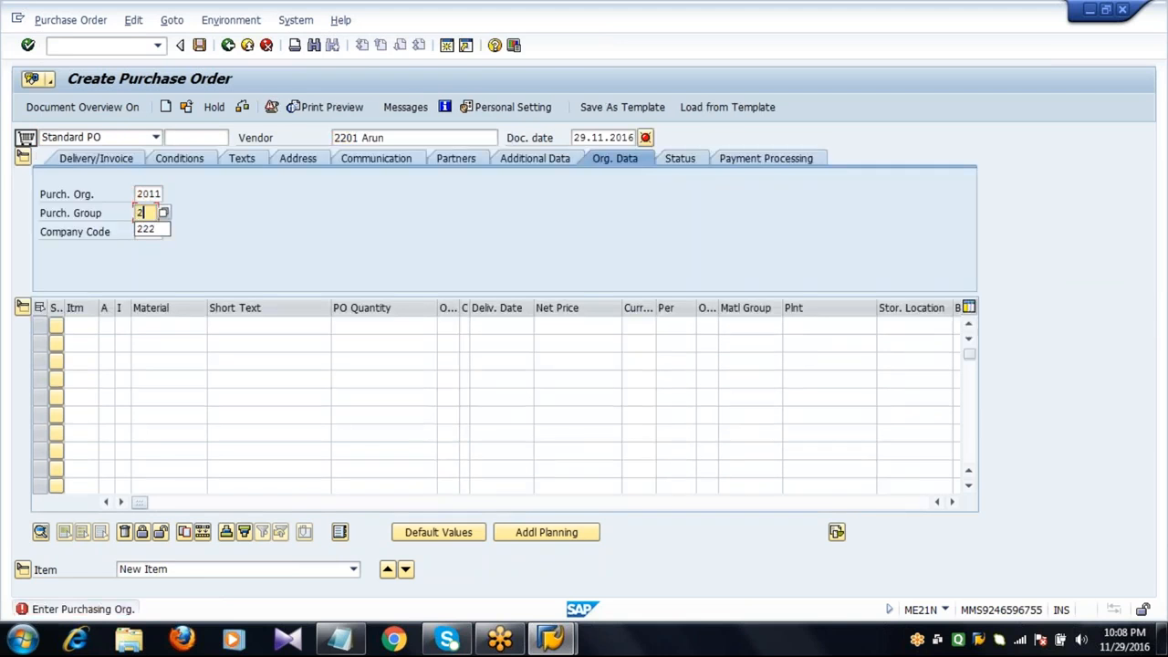
key(Tab)
text(2001)
key(Tab)
key(Tab)
key(Tab)
key(Tab)
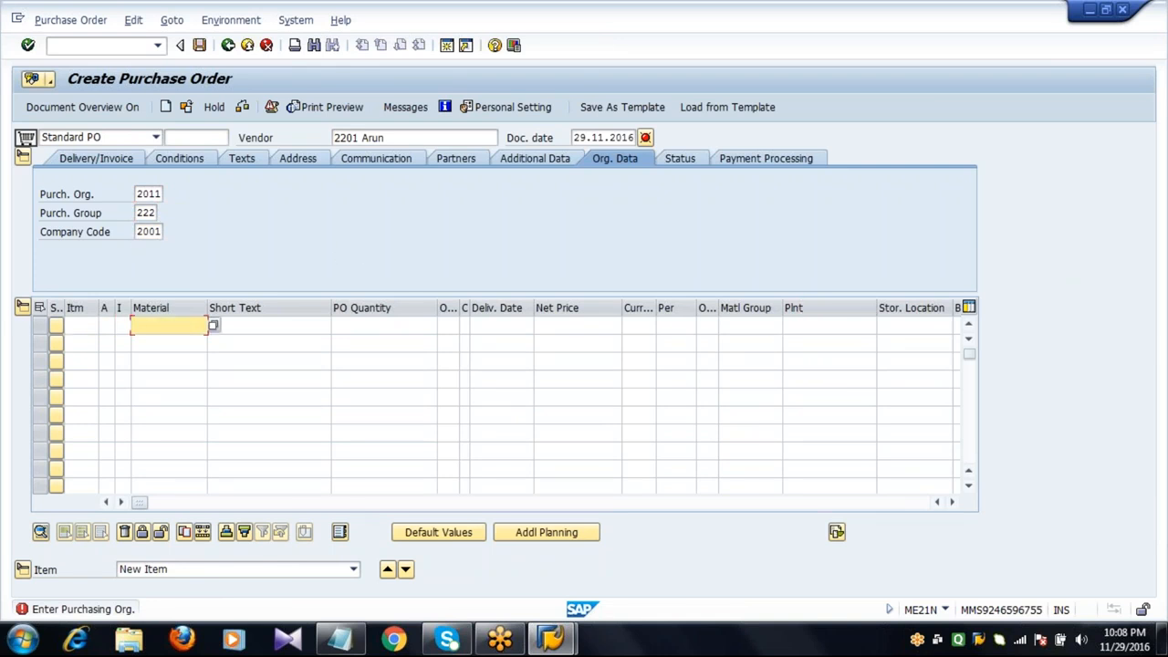
Add an item for material 6053 with a PO quantity of 150000.
text(60)
text(53)
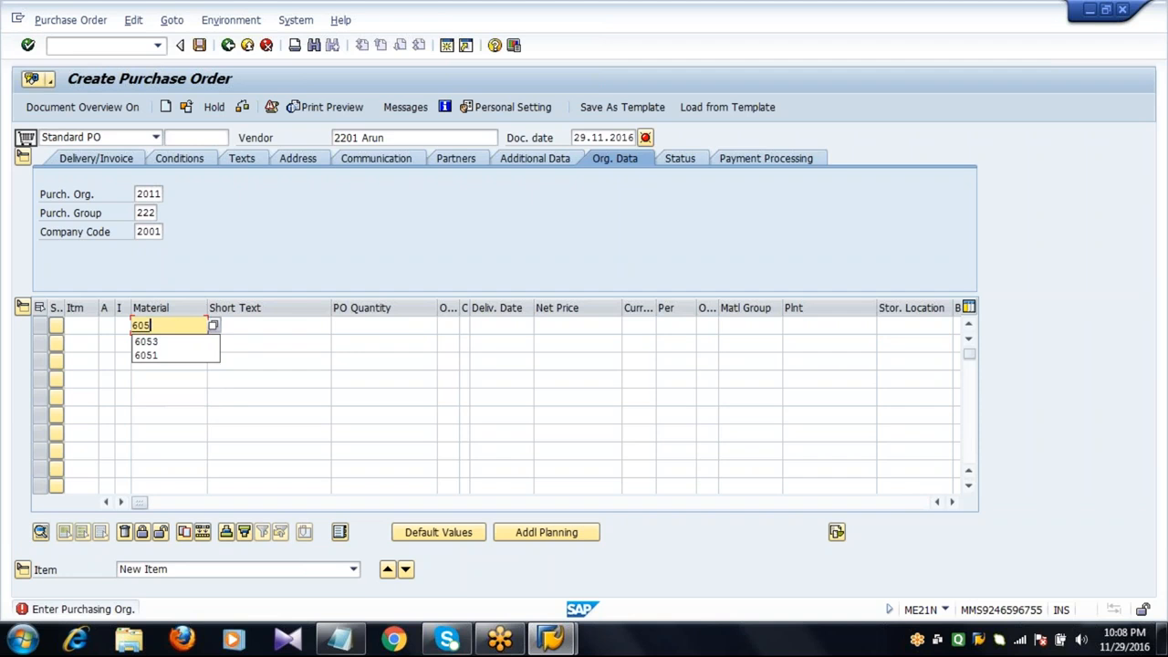
key(Tab)
key(Tab)
text(150)
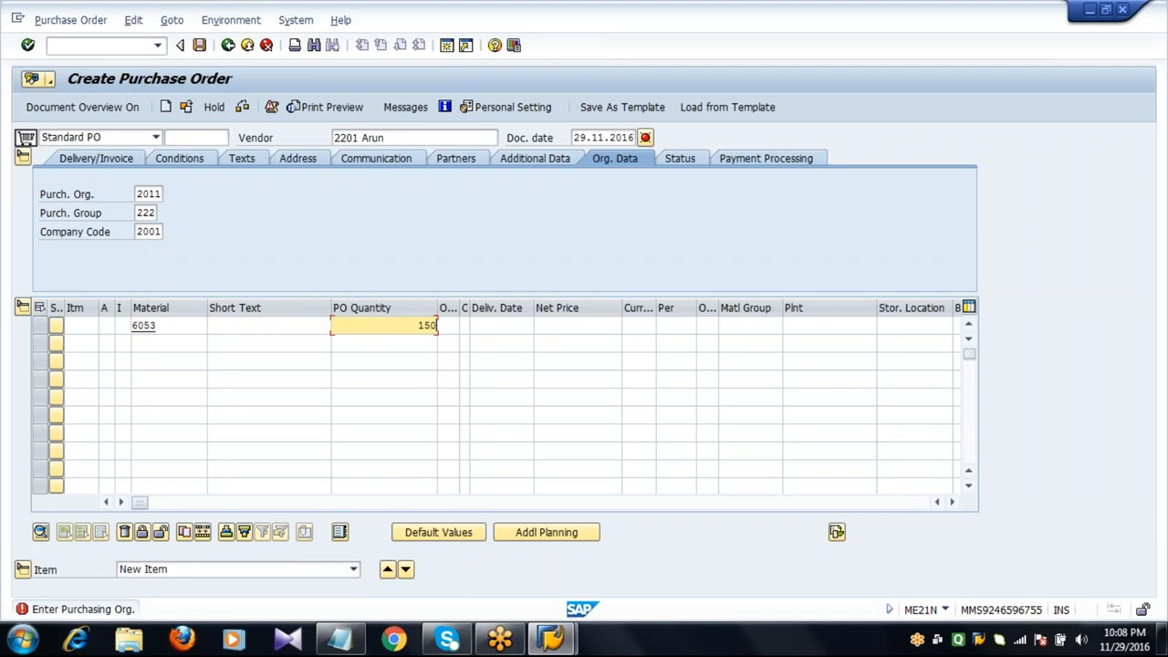
text(000)
key(Tab)
key(Tab)
key(Tab)
key(Tab)
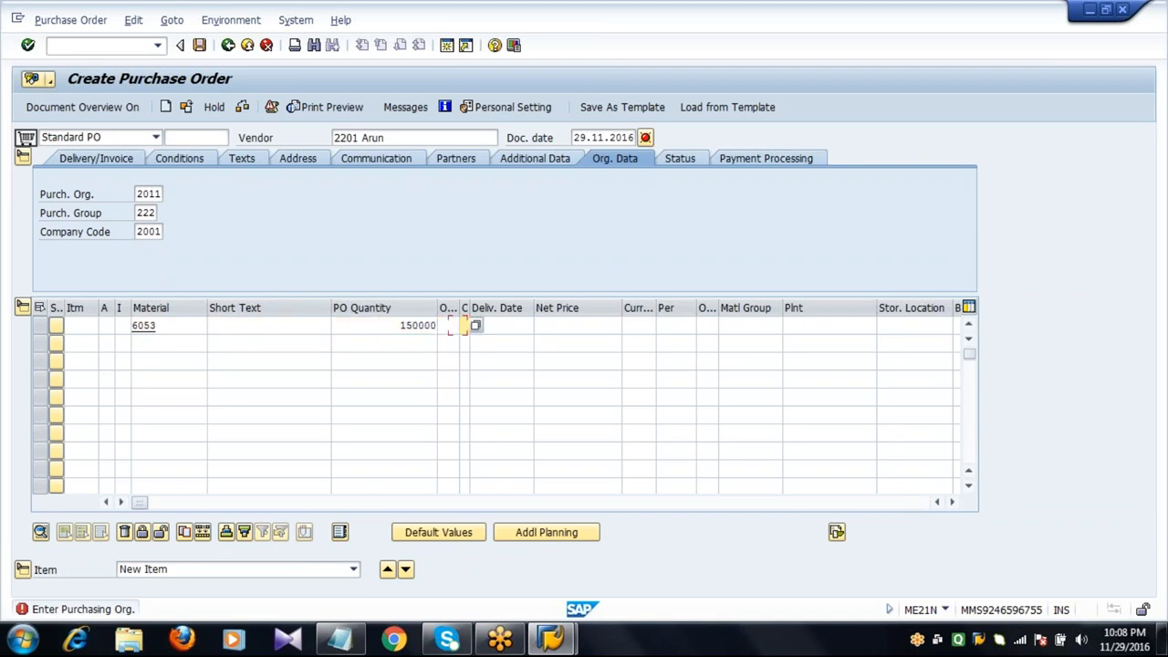
Enter net price 100 EUR, plant 2011 and storage location 0001 for the item and confirm.
text(100)
key(Tab)
text(EUR)
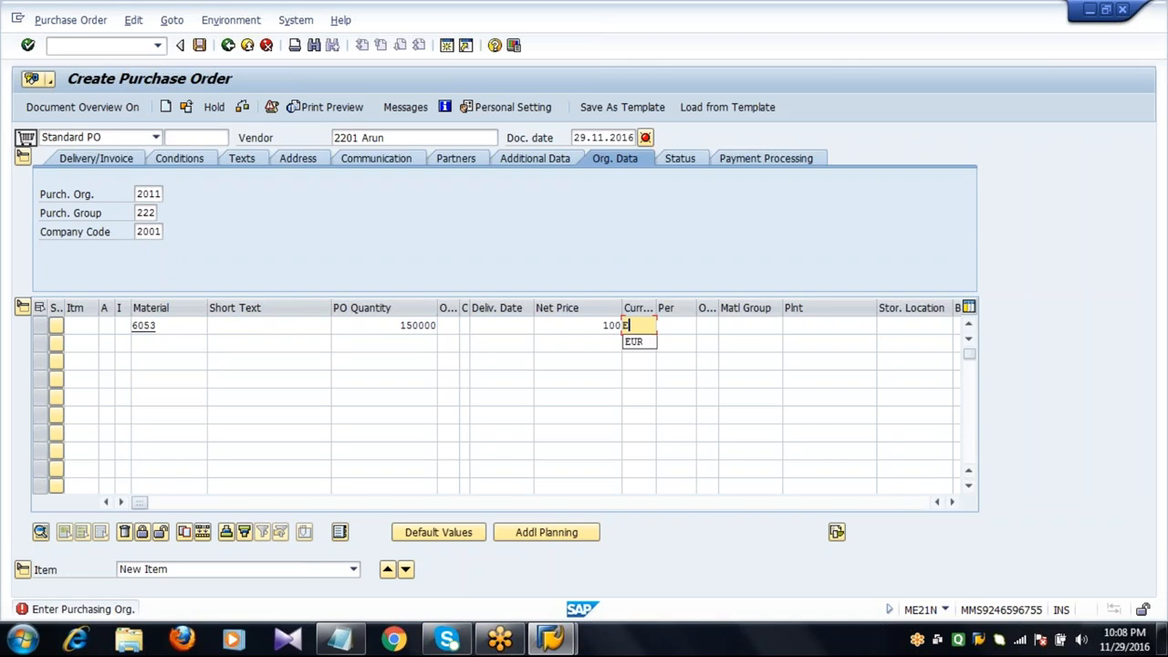
key(Tab)
key(Tab)
key(Tab)
text(2011)
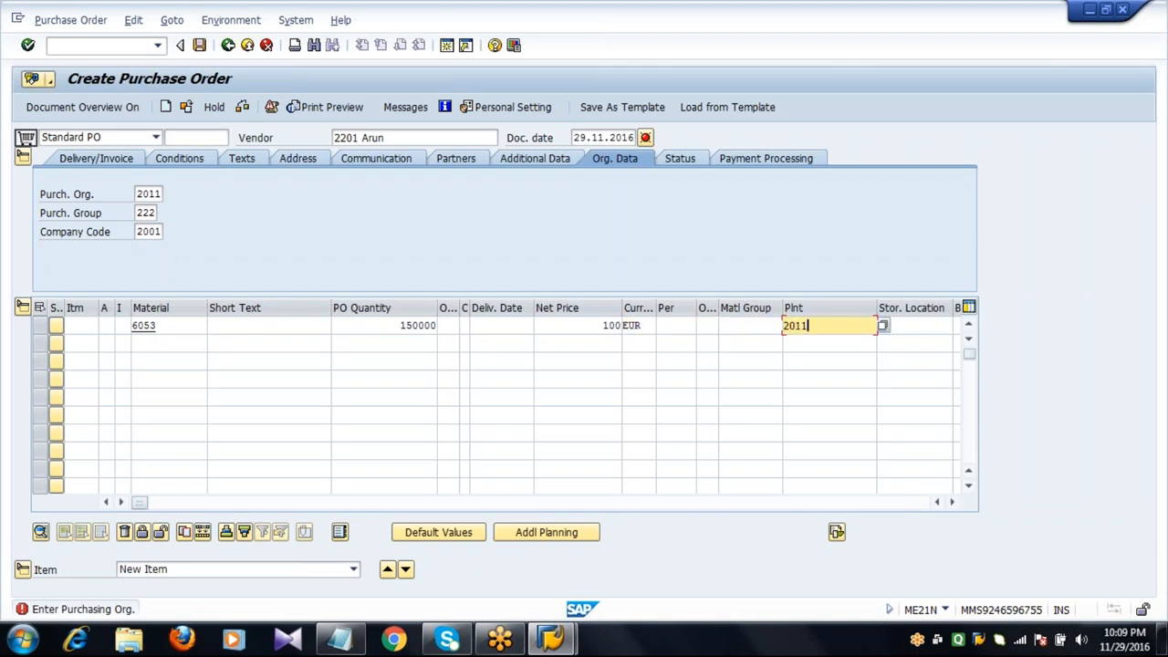
key(Tab)
text(0001)
key(Return)
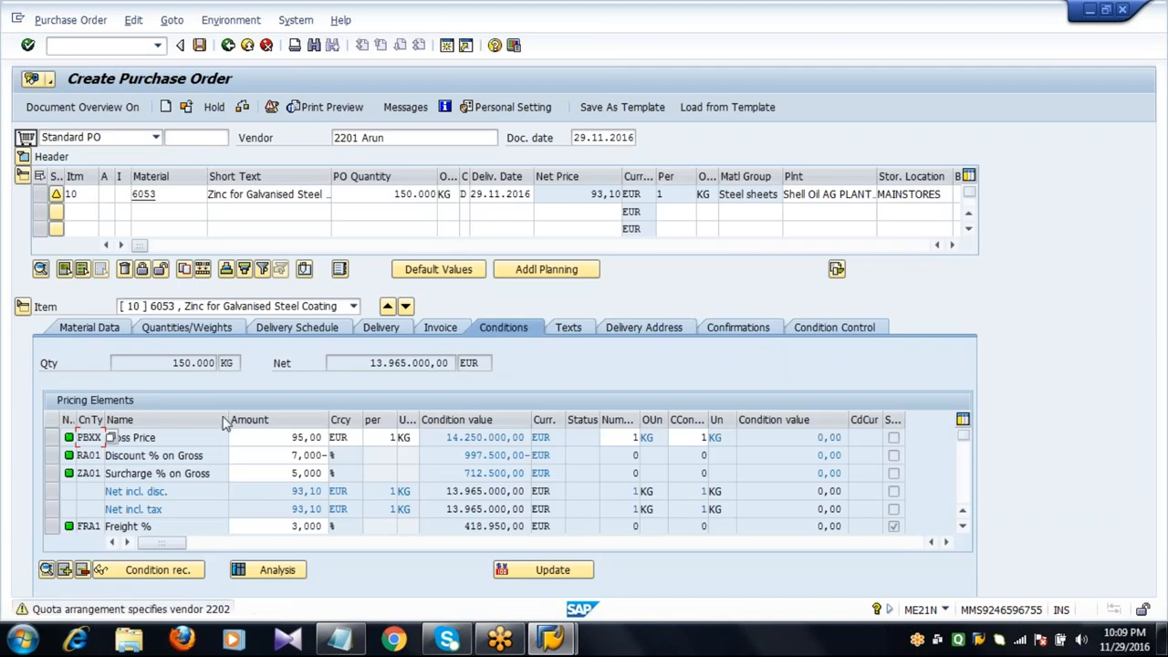
Open the help for the quota arrangement warning, read it, and close it.
key(Return)
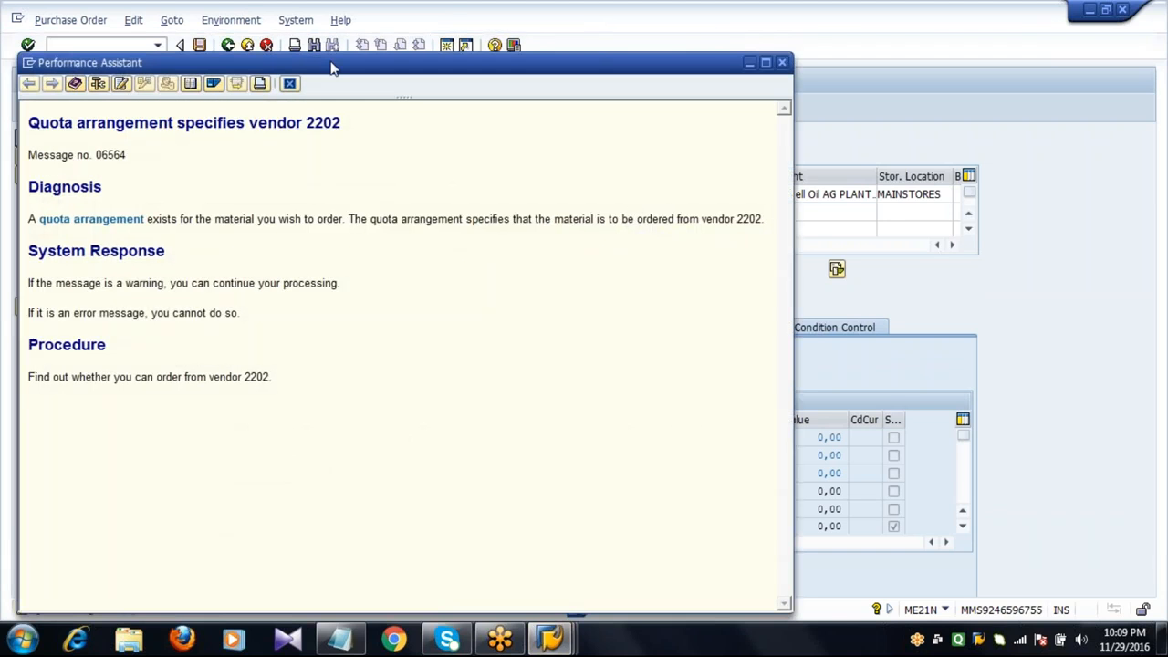
drag(333, 68, 484, 231)
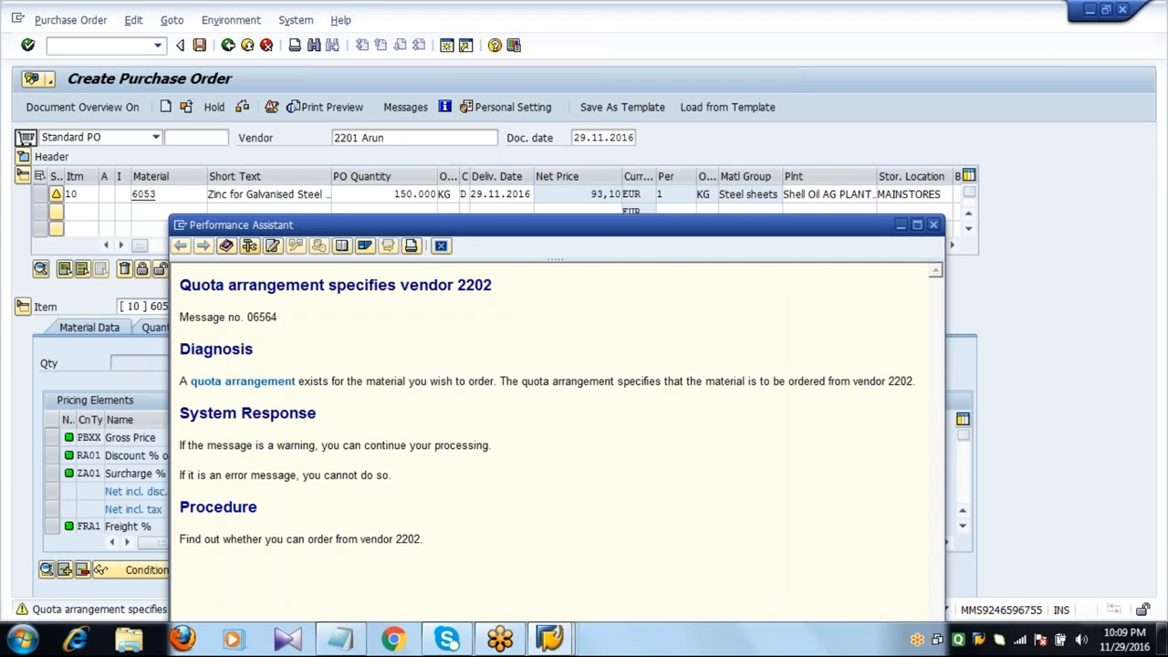
drag(181, 288, 497, 292)
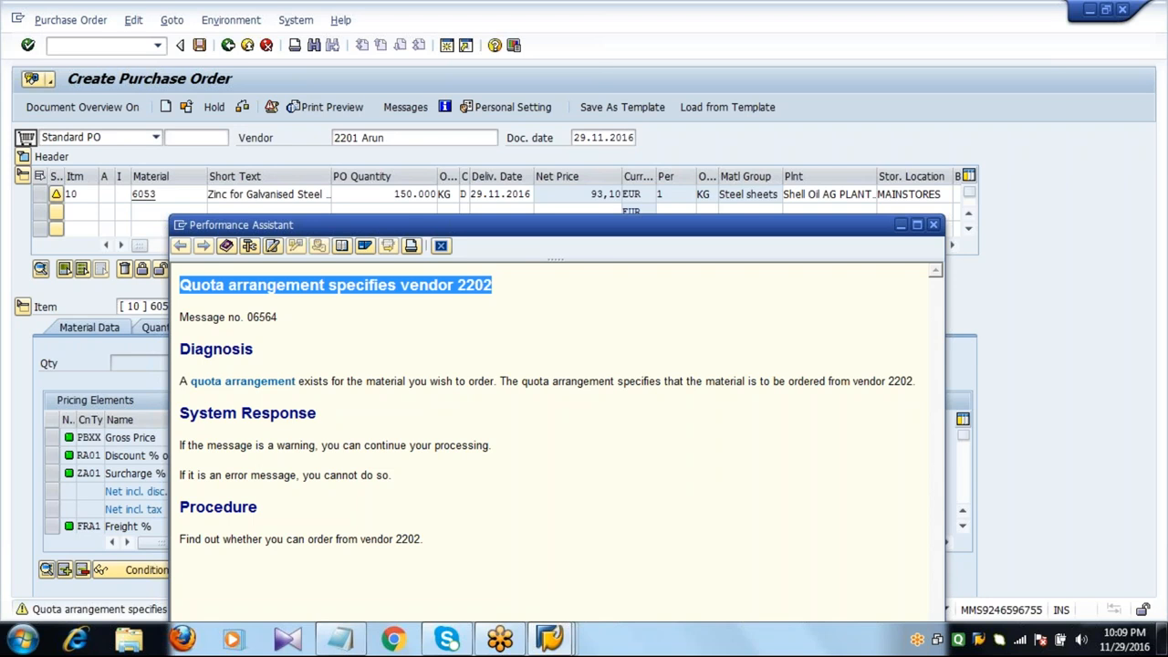
click(441, 246)
Exit the purchase order without saving it.
click(392, 136)
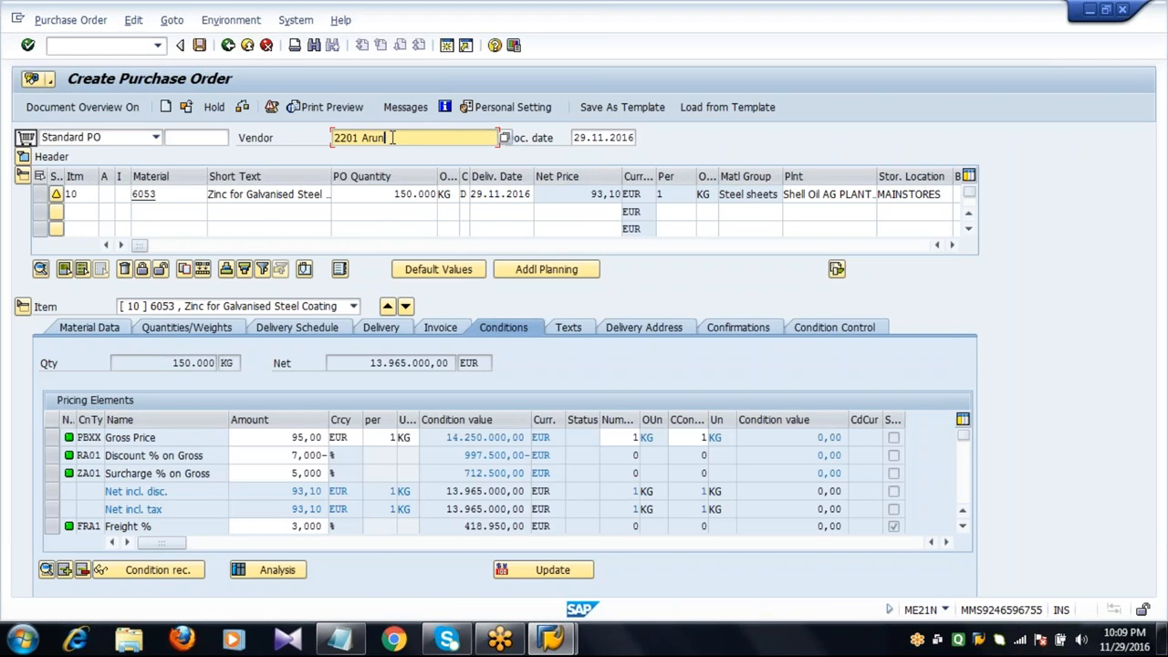
click(248, 48)
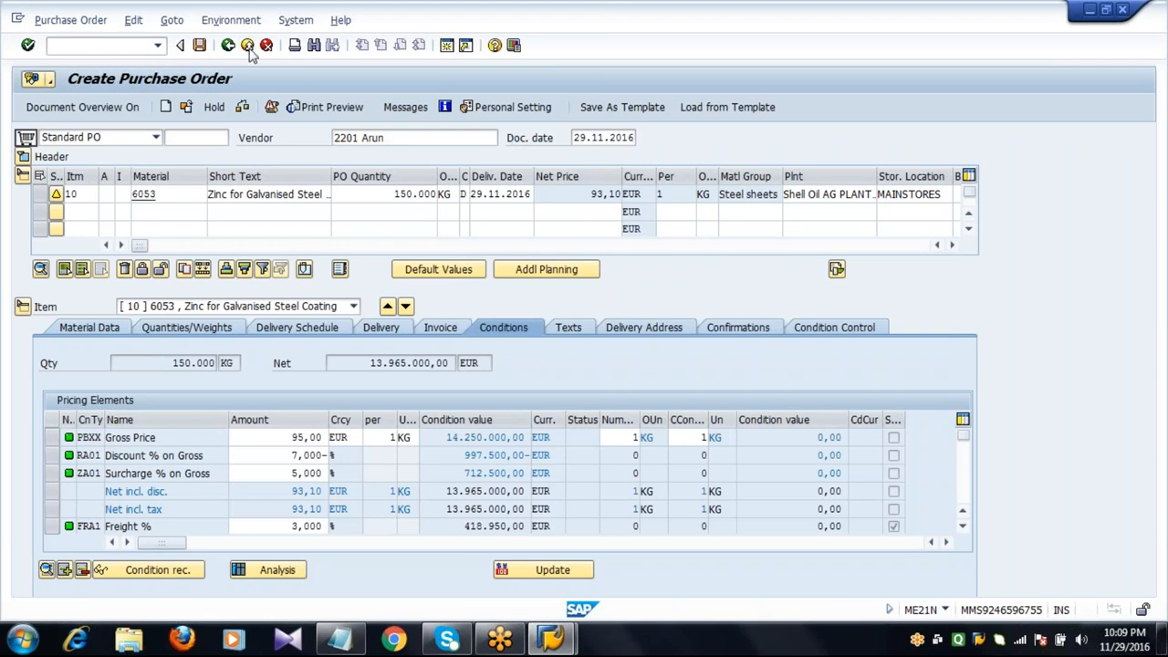
click(302, 314)
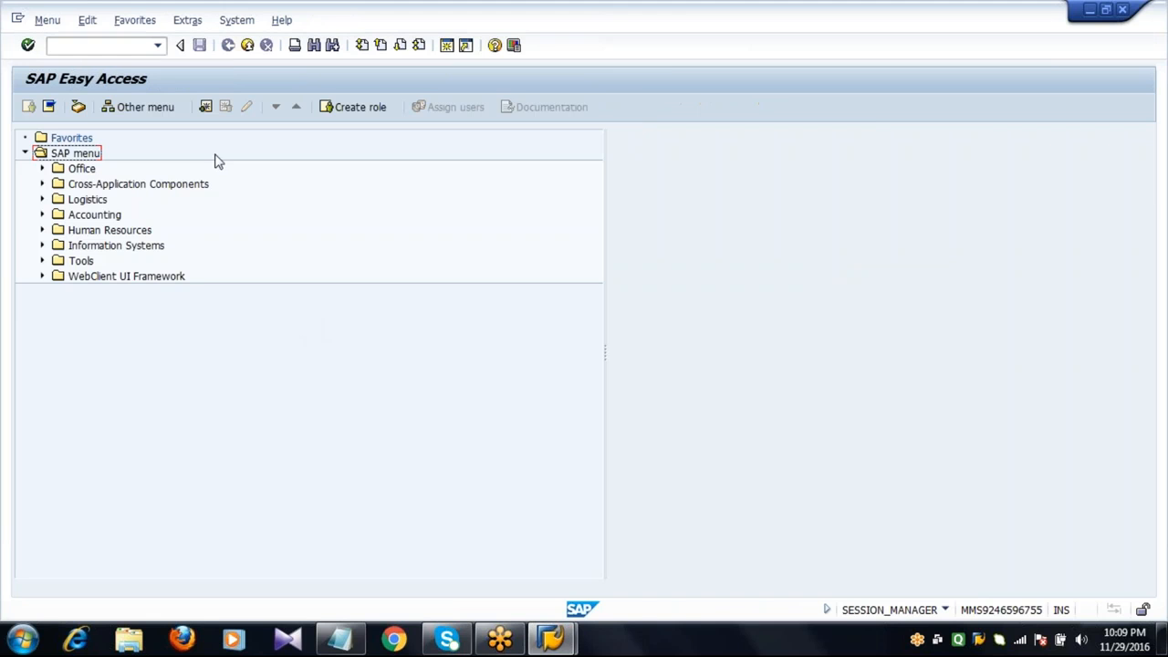
click(132, 47)
Switch to Notepad to review the quota arrangement notes.
click(341, 638)
key(Down)
key(Down)
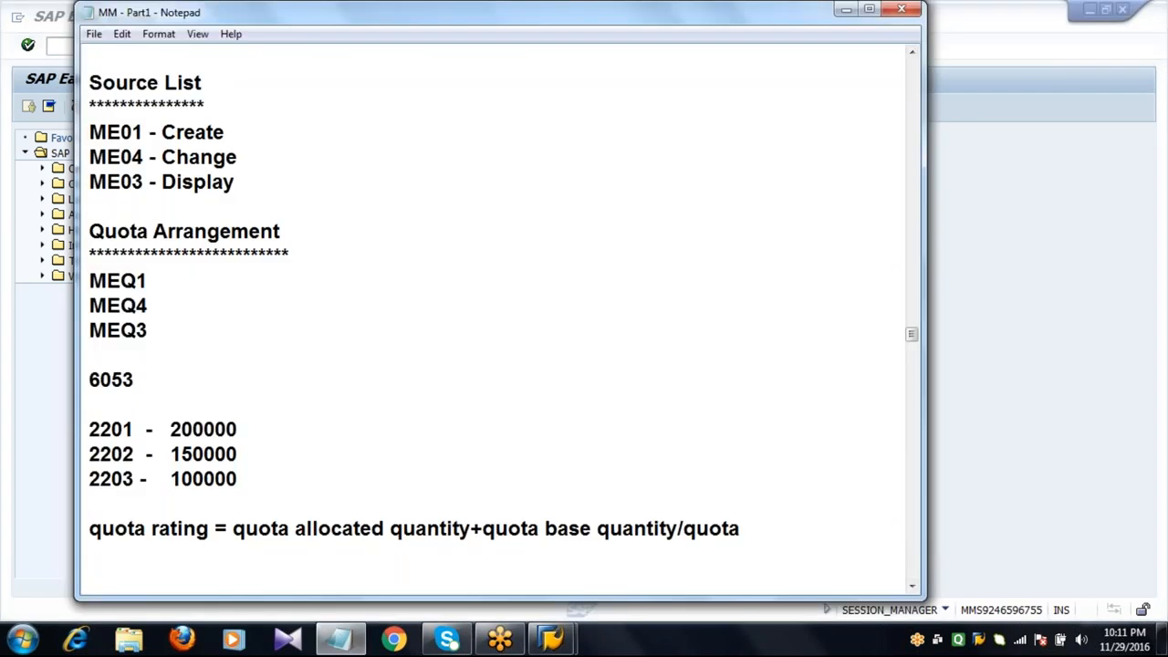
Delete the material 6053, vendor quantity and quota rating formula lines from the notes, closing the gap above ME21N.
key(Home)
key(shift+Right)
key(shift+Right)
drag(303, 462, 751, 537)
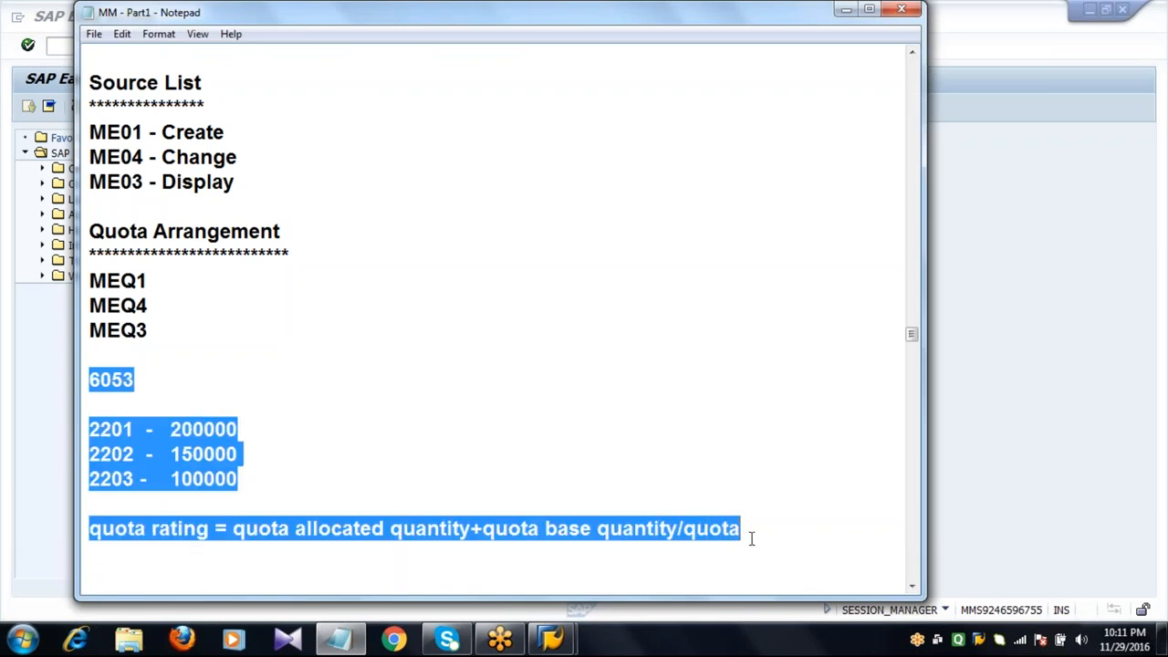
key(Delete)
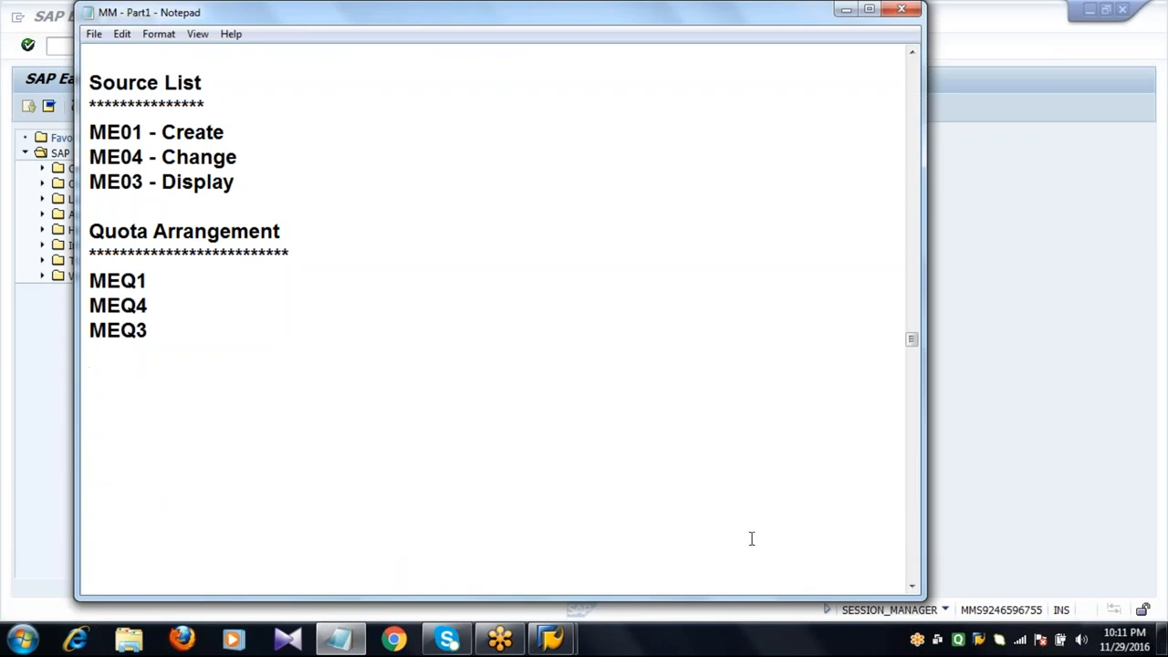
key(Delete)
key(Delete)
key(Delete)
key(Delete)
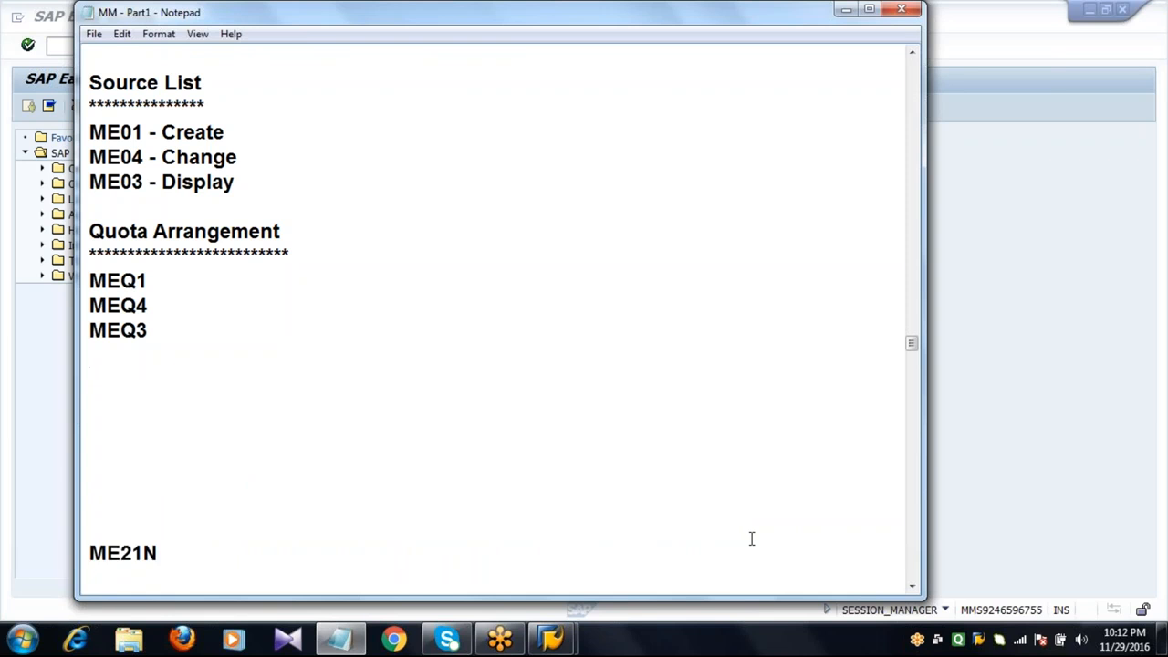
key(Delete)
key(Delete)
key(Delete)
key(Delete)
key(Delete)
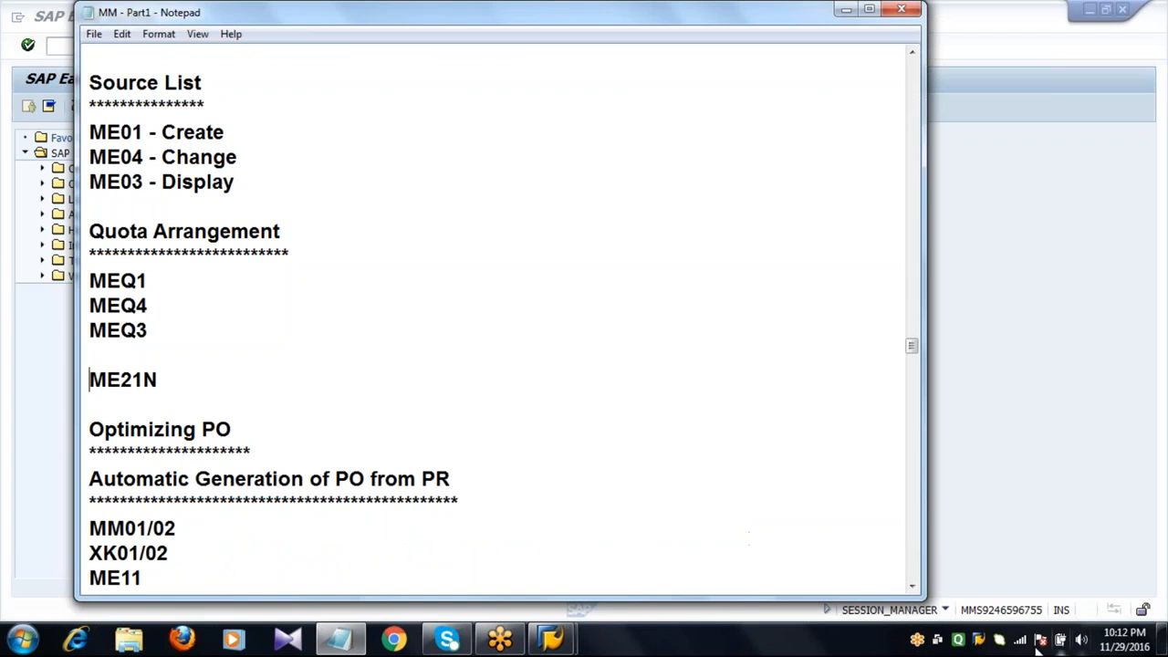
Scroll through the notes to review the Automatic Generation of PO from PR section and its transaction list.
click(538, 498)
key(shift+Home)
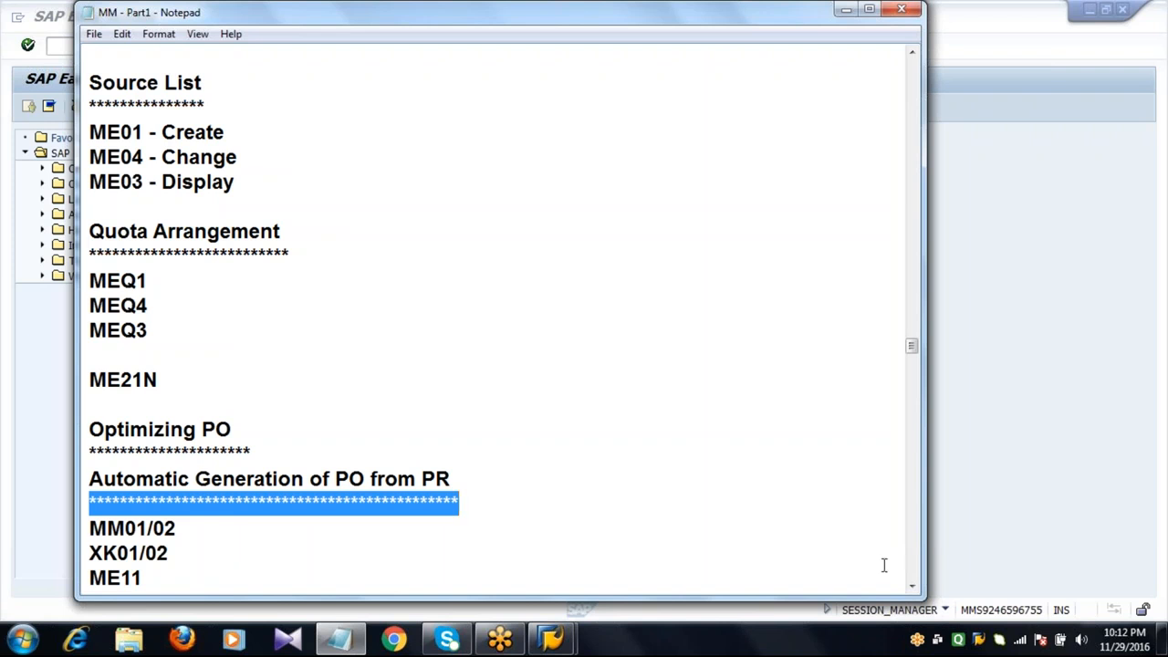
click(912, 586)
click(913, 586)
click(912, 586)
click(912, 587)
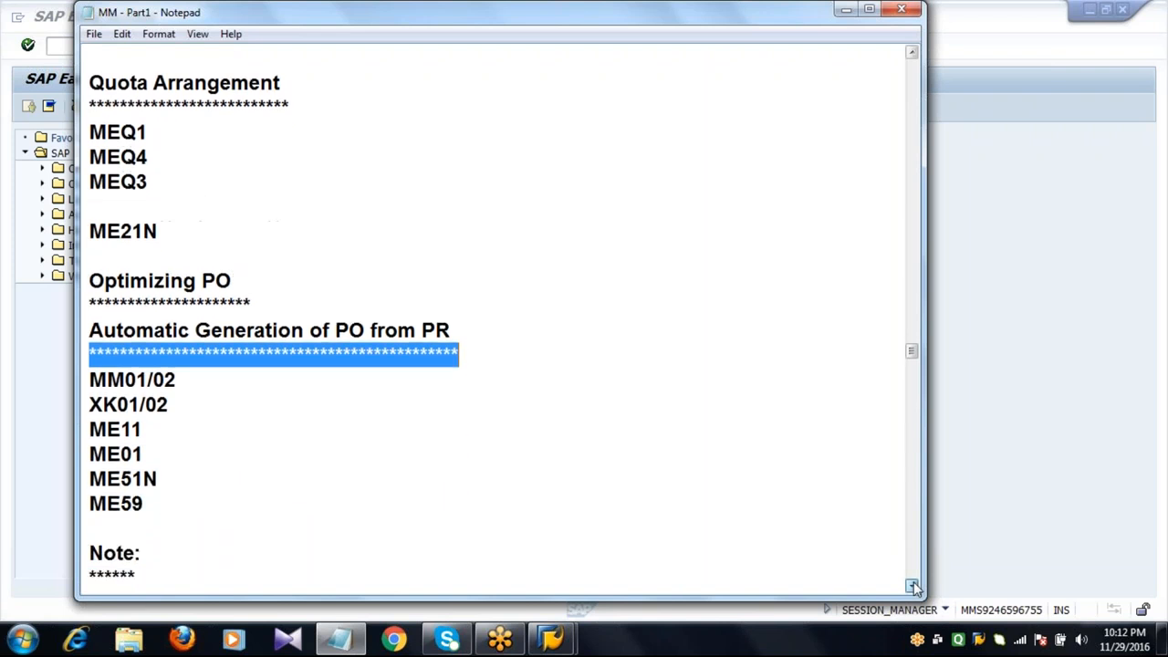
click(912, 586)
click(912, 587)
click(912, 587)
click(912, 587)
click(912, 587)
click(912, 587)
click(912, 586)
click(913, 586)
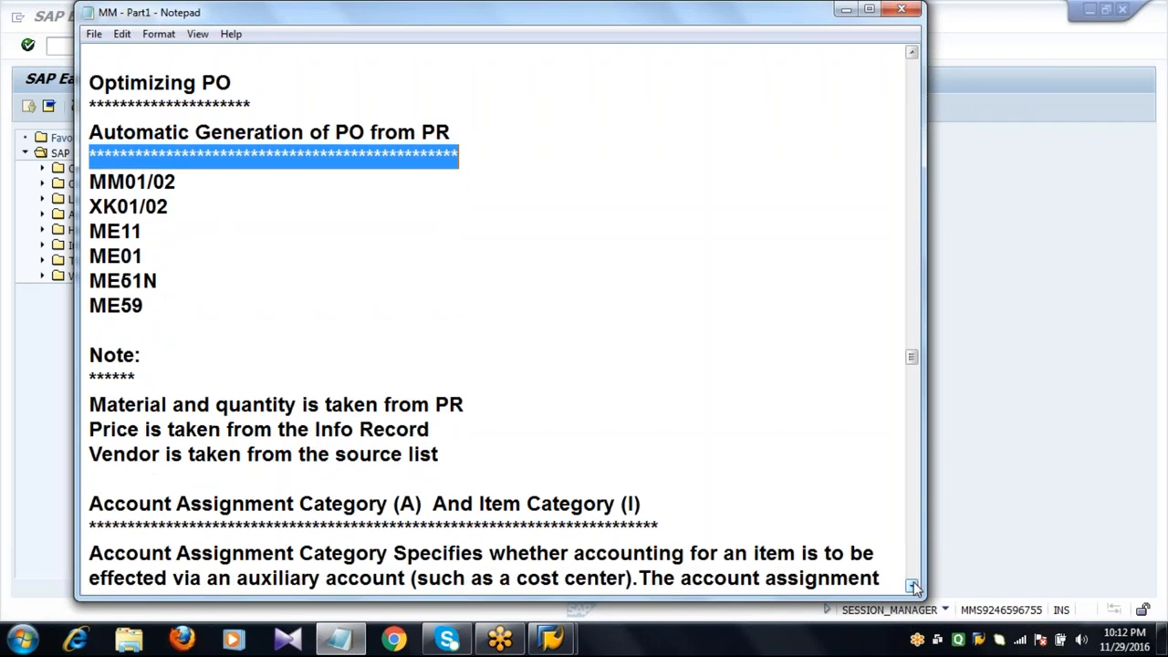
click(912, 586)
click(479, 120)
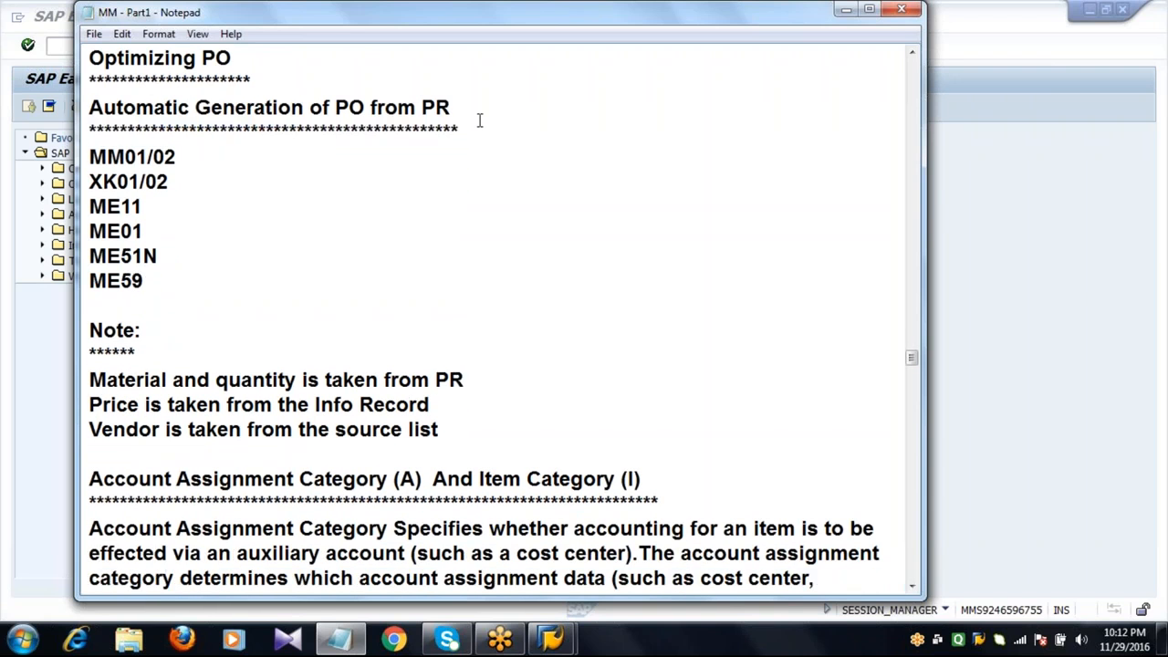